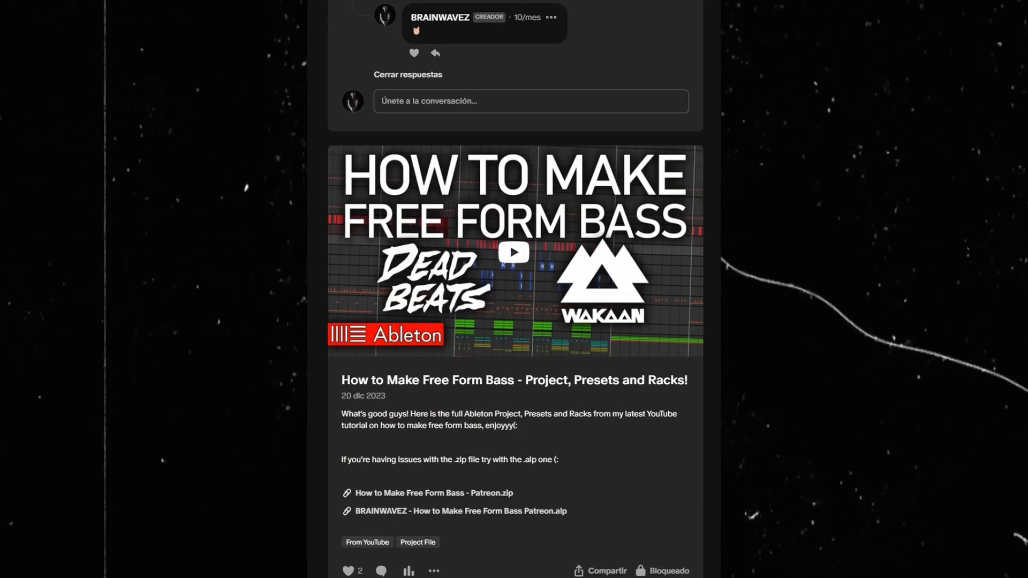
# - Browse the project file posts on the Patreon page
pyautogui.scroll(-10, 514, 289)
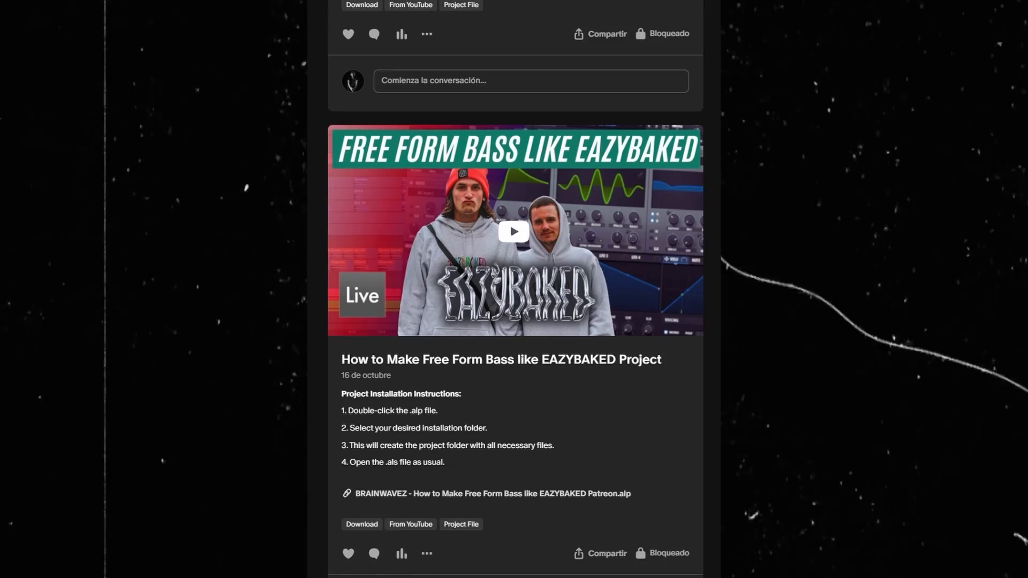
pyautogui.scroll(-10, 514, 289)
pyautogui.scroll(-20, 514, 289)
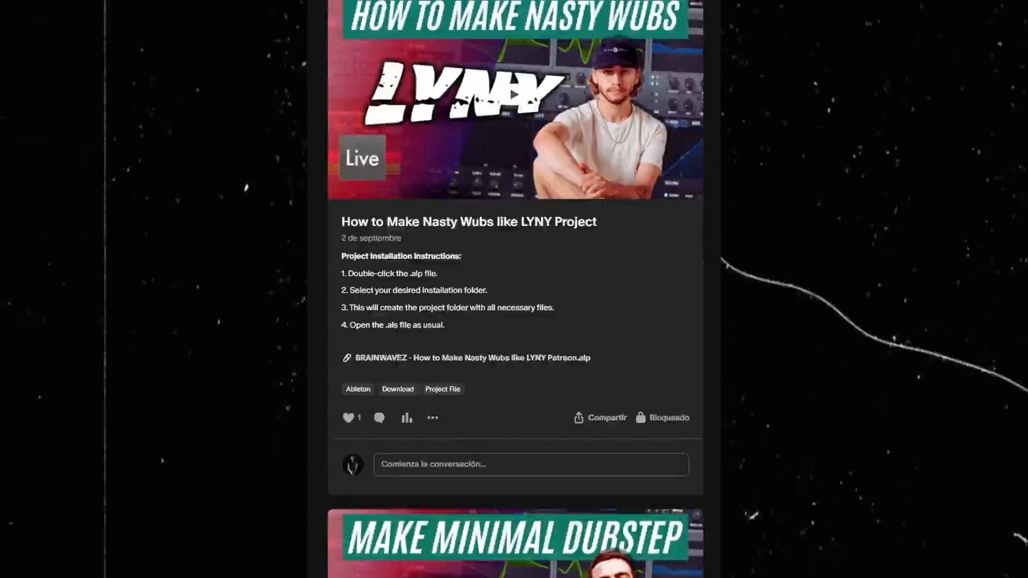
pyautogui.scroll(-20, 514, 289)
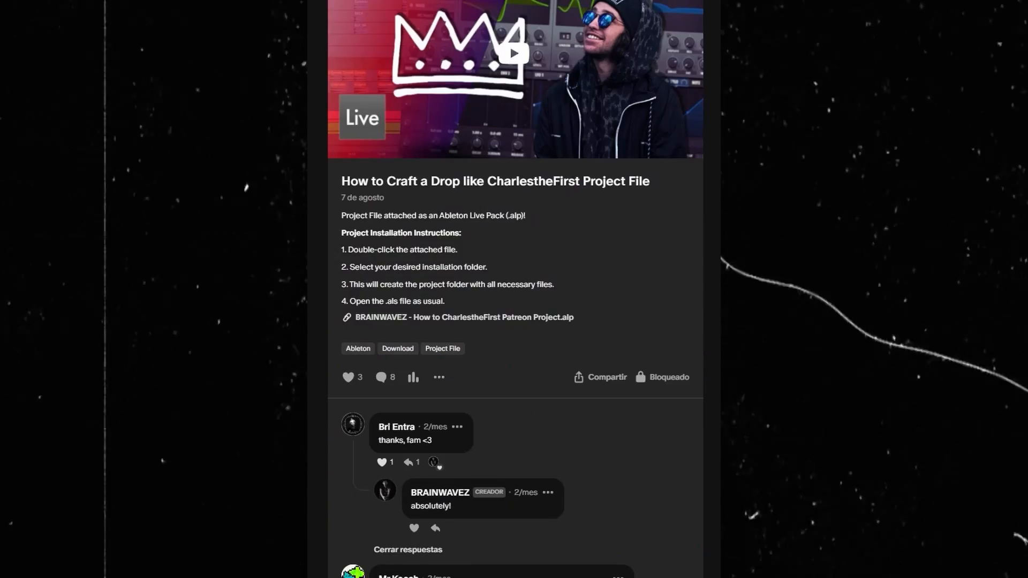
pyautogui.scroll(-20, 514, 289)
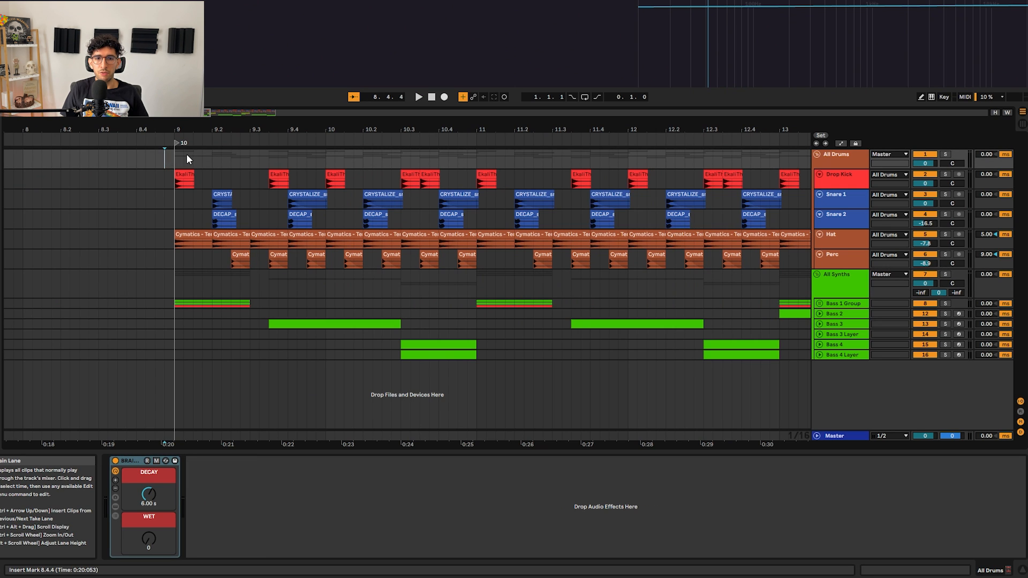
# - Play the drop from bar 9 and listen to the full arrangement and the Drop Kick pattern
pyautogui.press('space')
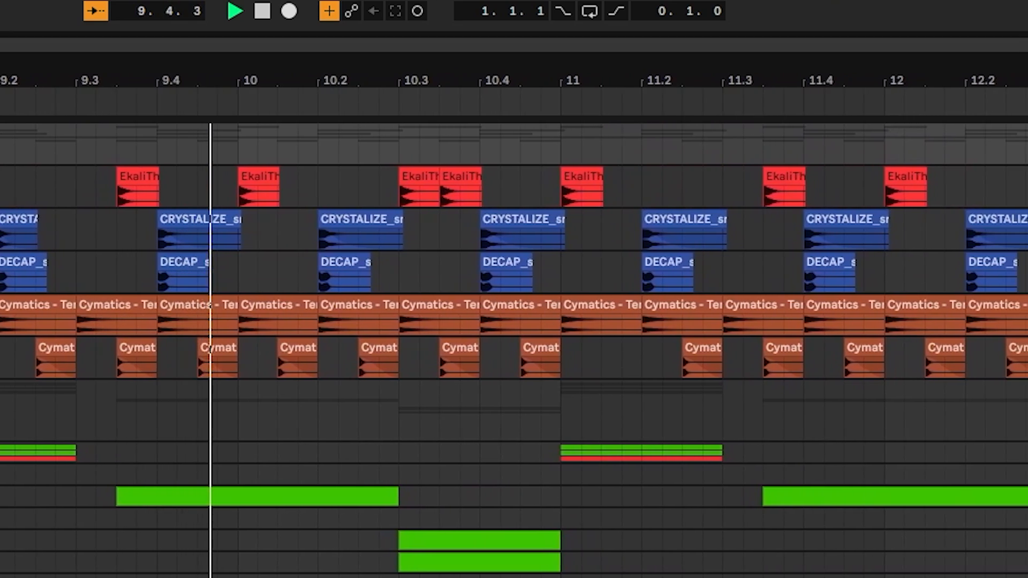
pyautogui.press('-')
pyautogui.press('+')
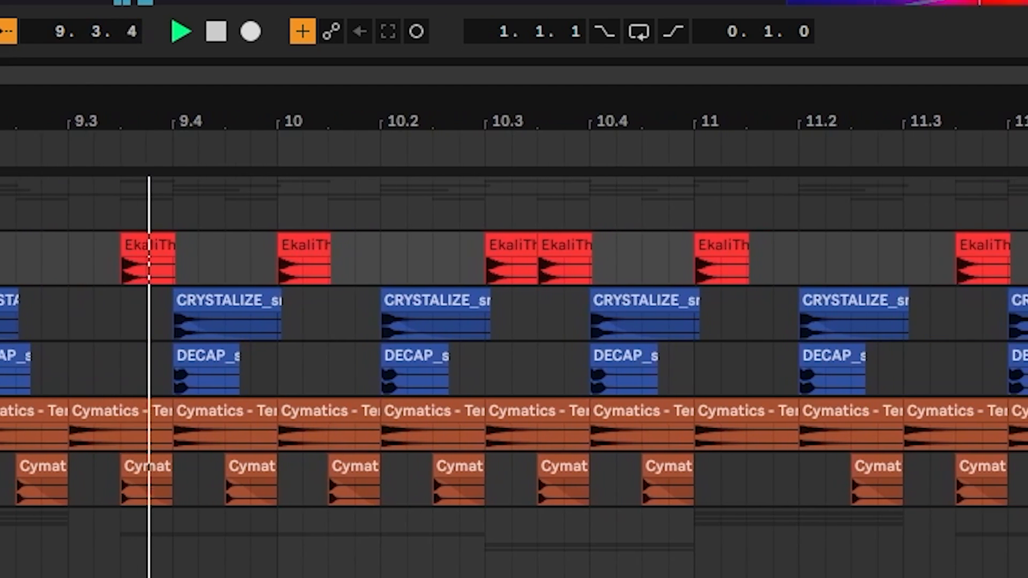
pyautogui.press('space')
# - Audition the Snare 1, Hat and Perc clips one after another from bar 9
pyautogui.click(327, 194)
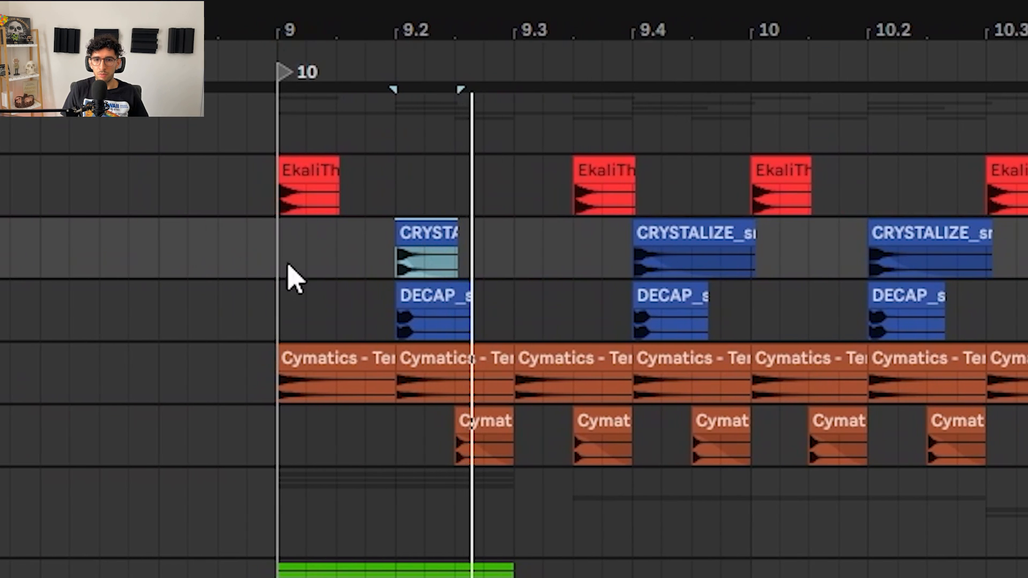
pyautogui.click(319, 219)
pyautogui.press('Down')
pyautogui.press('Left')
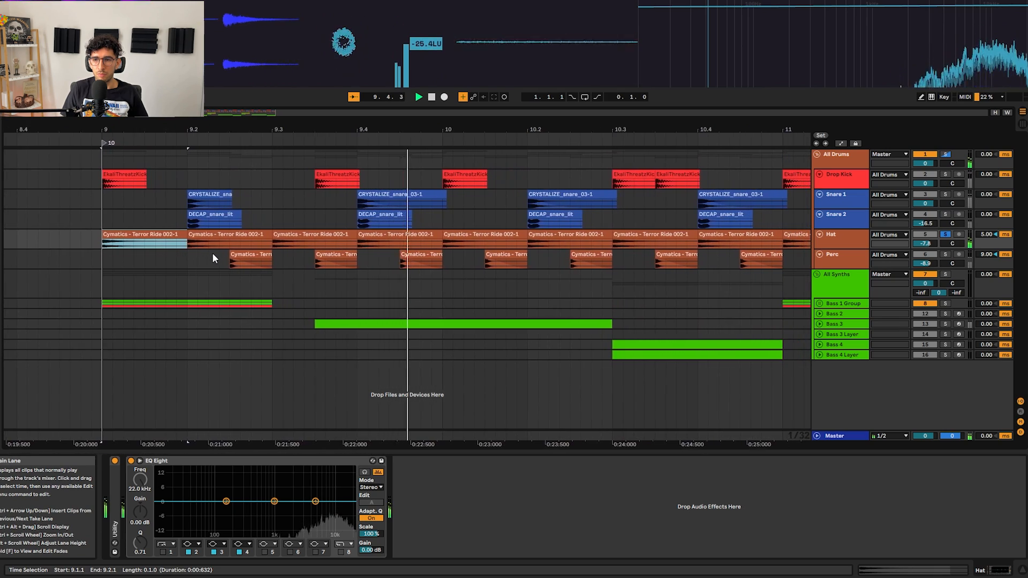
pyautogui.click(161, 258)
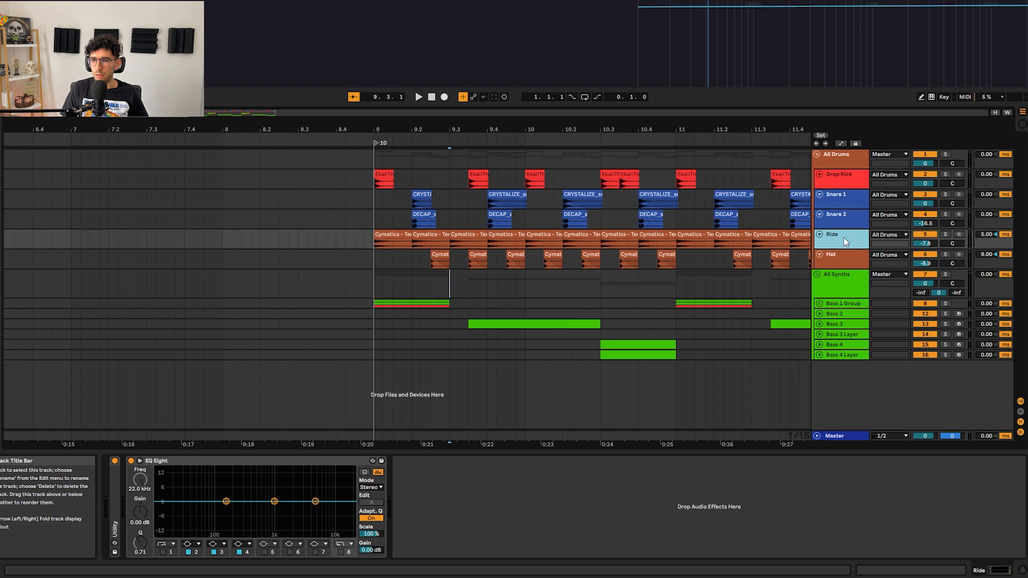
# - Inspect the Hat track's EQ Eight and the Ride track's volume and delay, and play the drums
pyautogui.click(844, 254)
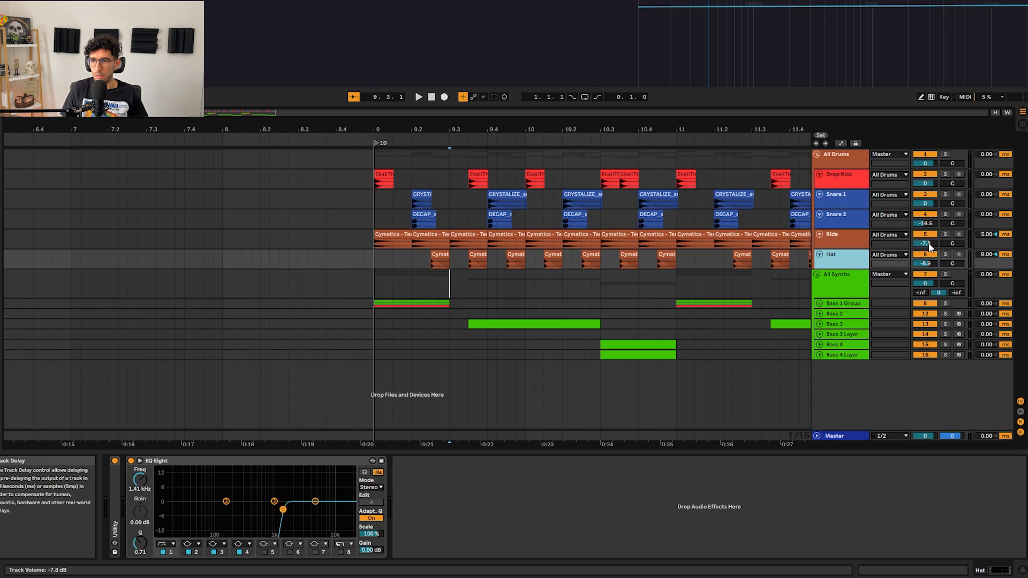
pyautogui.click(988, 237)
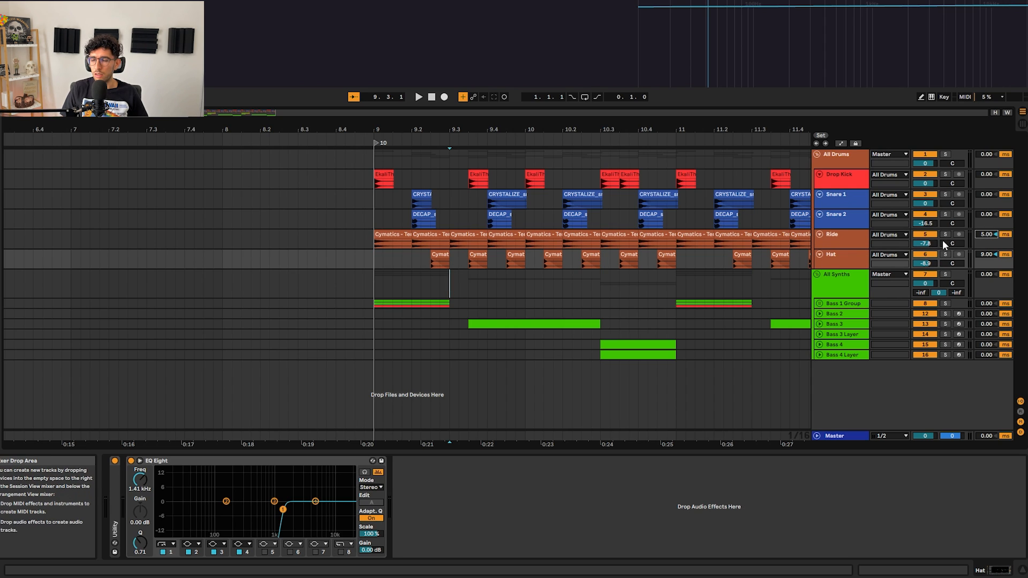
pyautogui.click(382, 234)
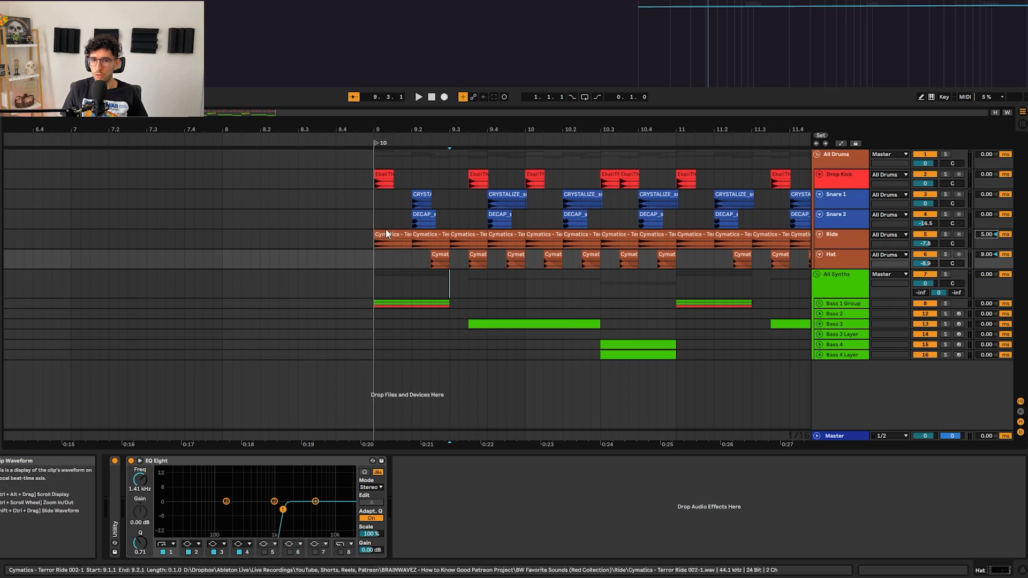
pyautogui.press('space')
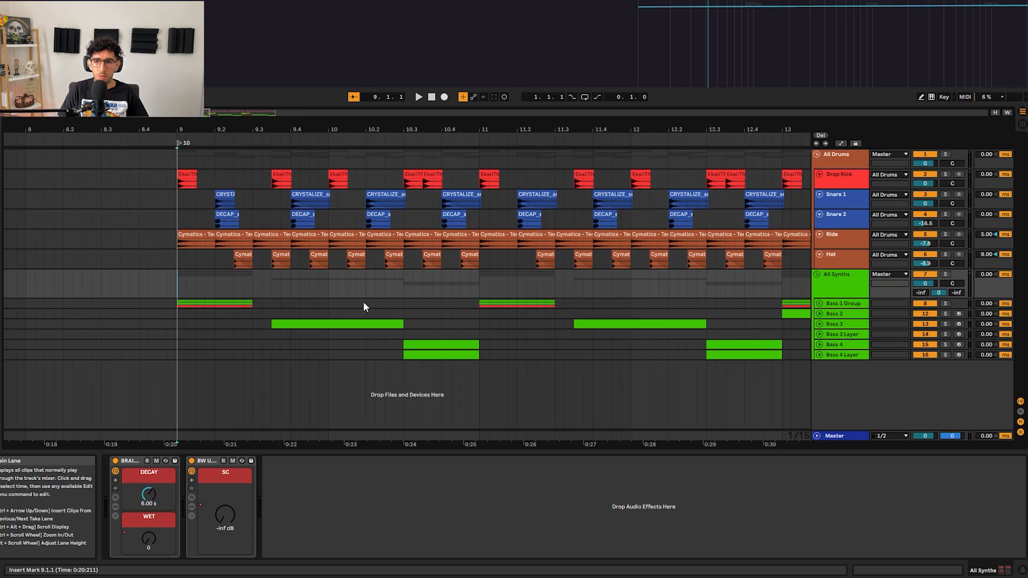
# - Show the SC sidechain automation of the All Synths group and enlarge its lane
pyautogui.click(850, 284)
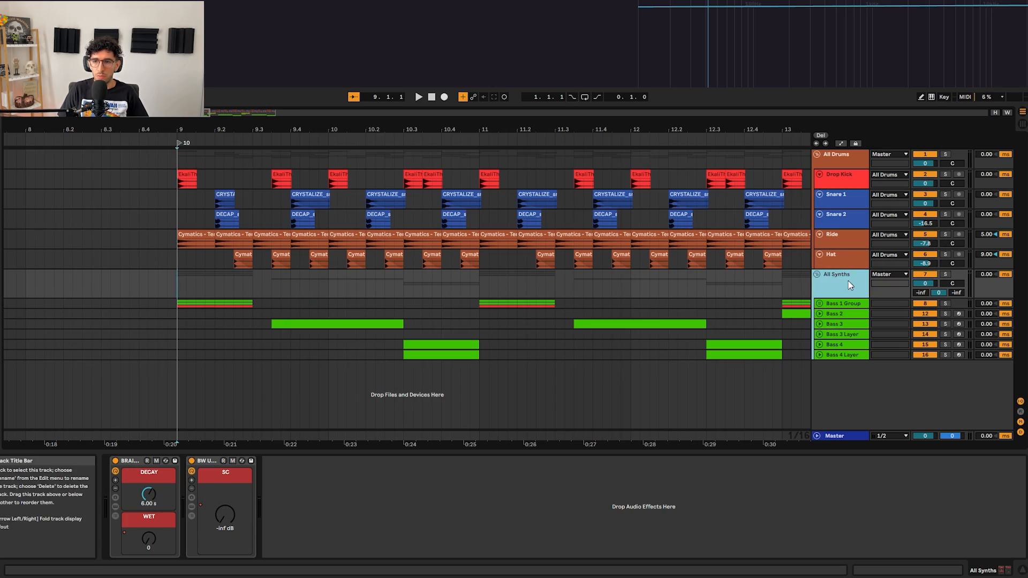
pyautogui.press('a')
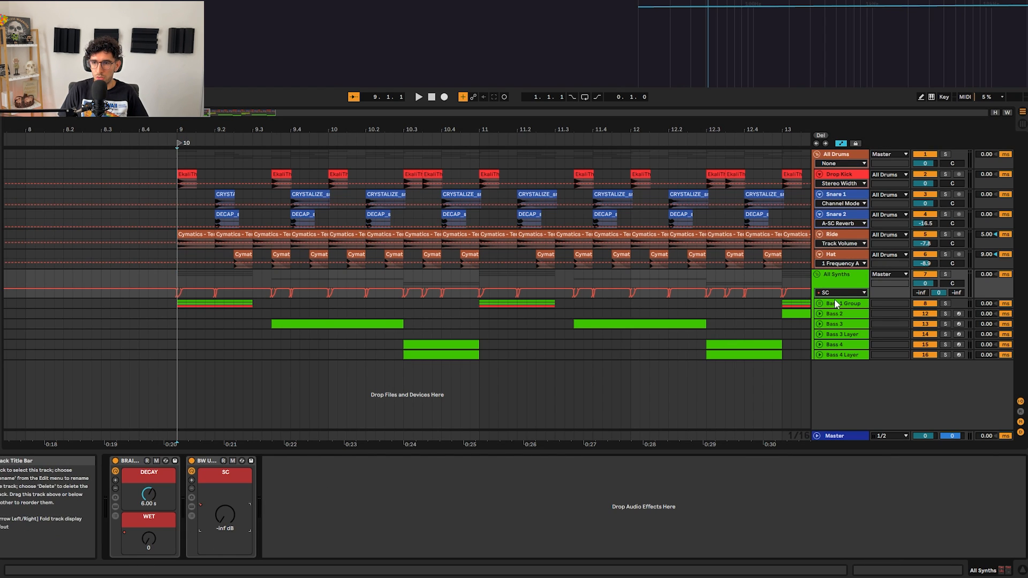
pyautogui.moveTo(834, 299); pyautogui.dragTo(834, 390)
pyautogui.press('a')
# - Display the reverb's WET automation on the All Synths group and examine its ramps across the following bars
pyautogui.click(151, 518)
pyautogui.press('a')
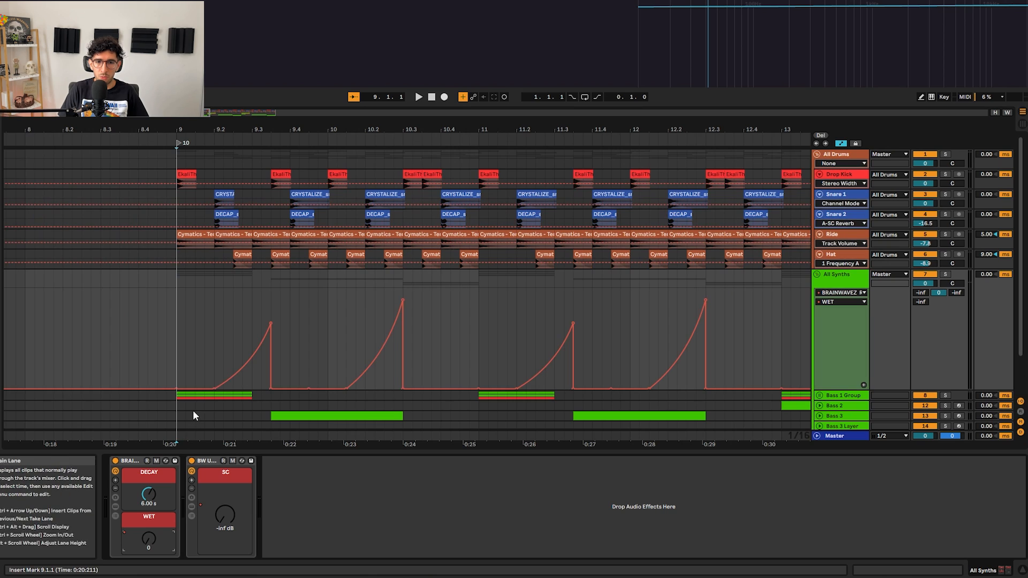
pyautogui.scroll(3, 217, 299)
pyautogui.click(140, 289)
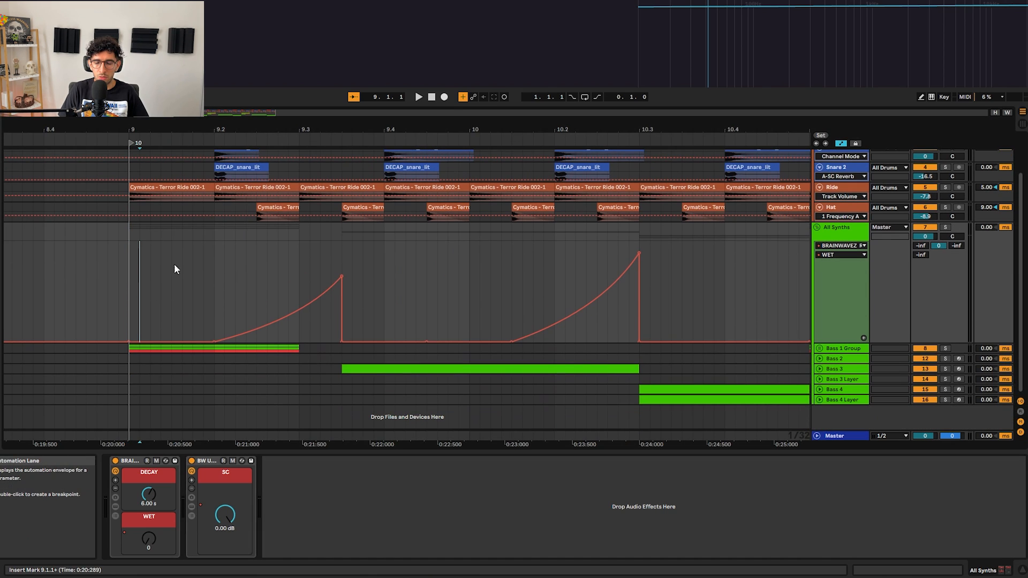
pyautogui.scroll(-10, 386, 279)
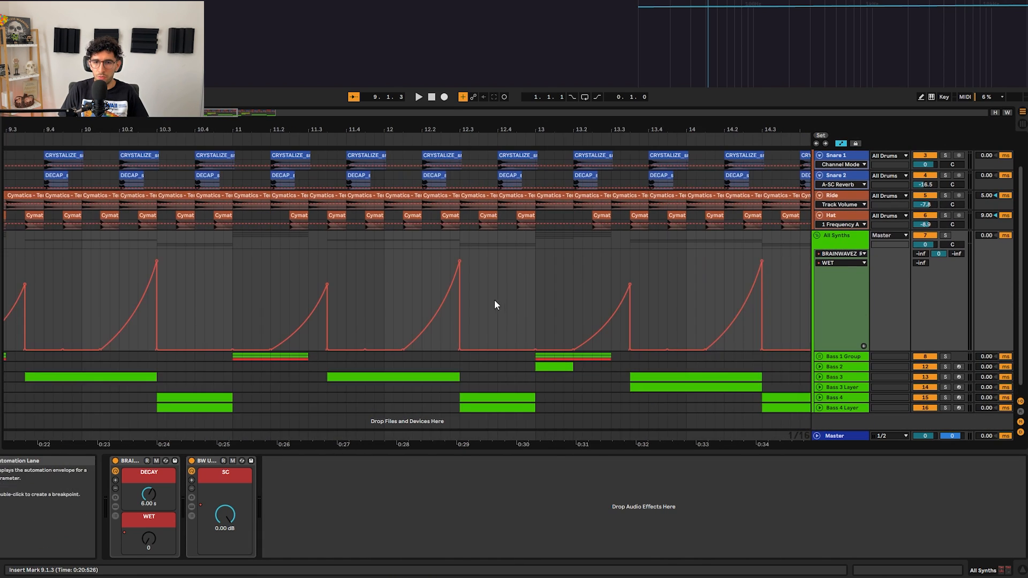
# - Unfold the Bass 1 Group, solo it and play it from bar 9
pyautogui.scroll(-3, 332, 280)
pyautogui.click(818, 358)
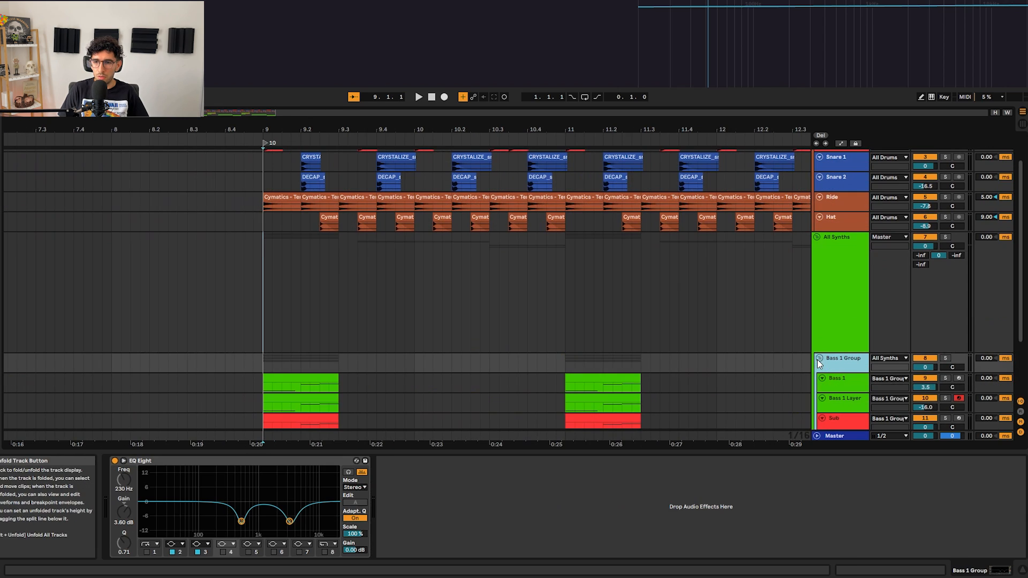
pyautogui.scroll(-3, 834, 358)
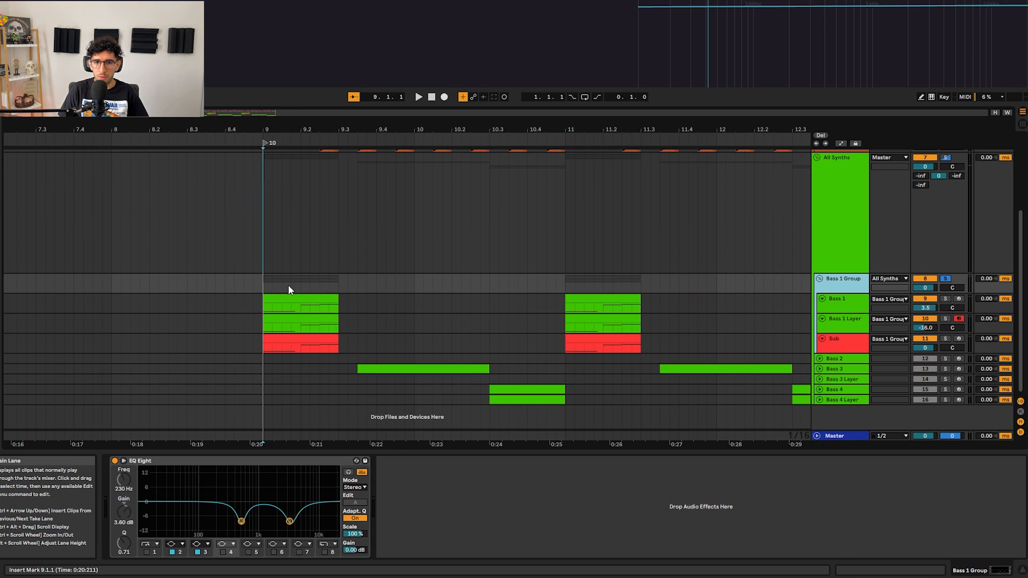
pyautogui.press('space')
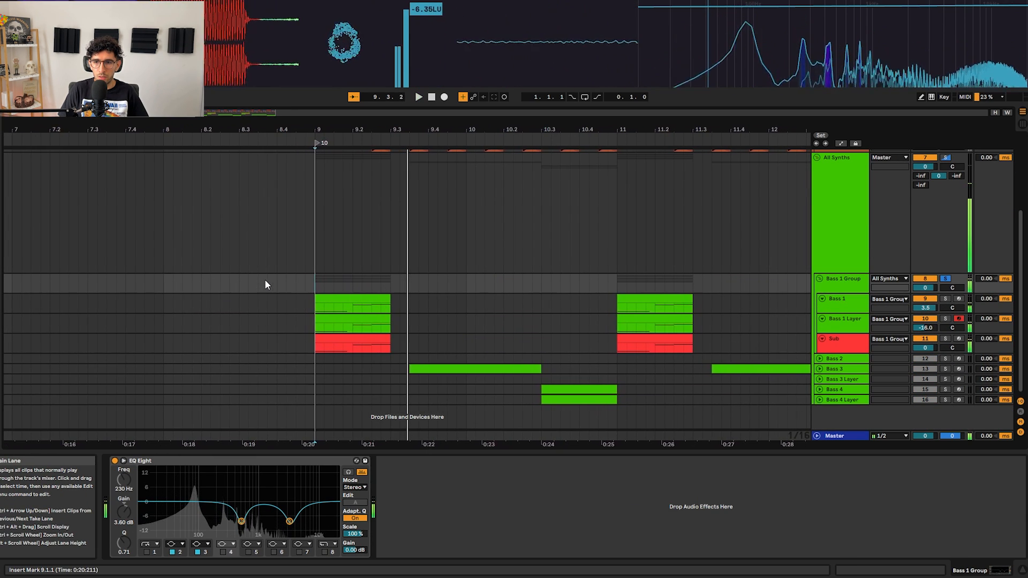
pyautogui.press('space')
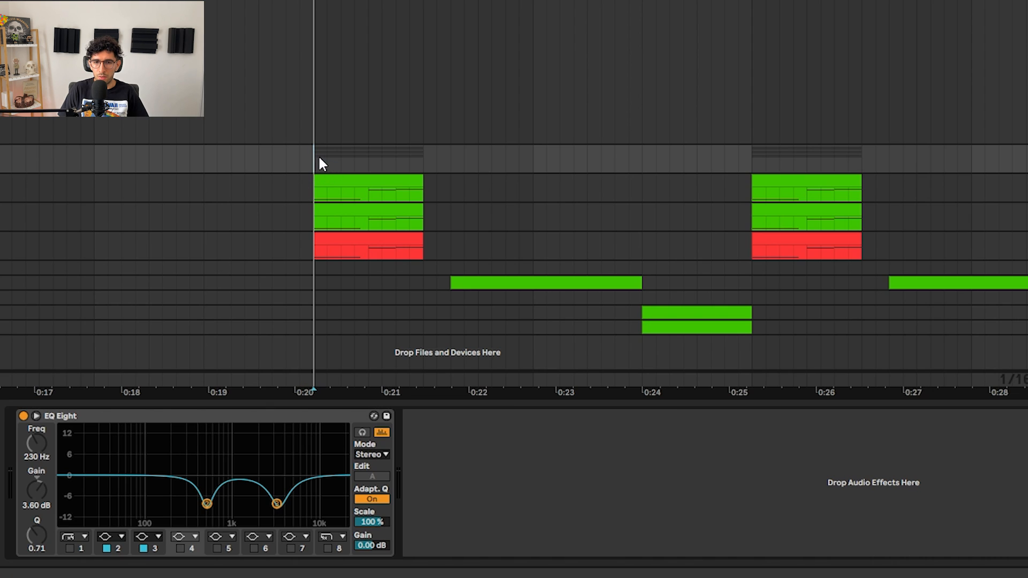
# - Bypass and reactivate the Bass 1 Group's EQ Eight while playing to compare the sound with and without it
pyautogui.click(167, 422)
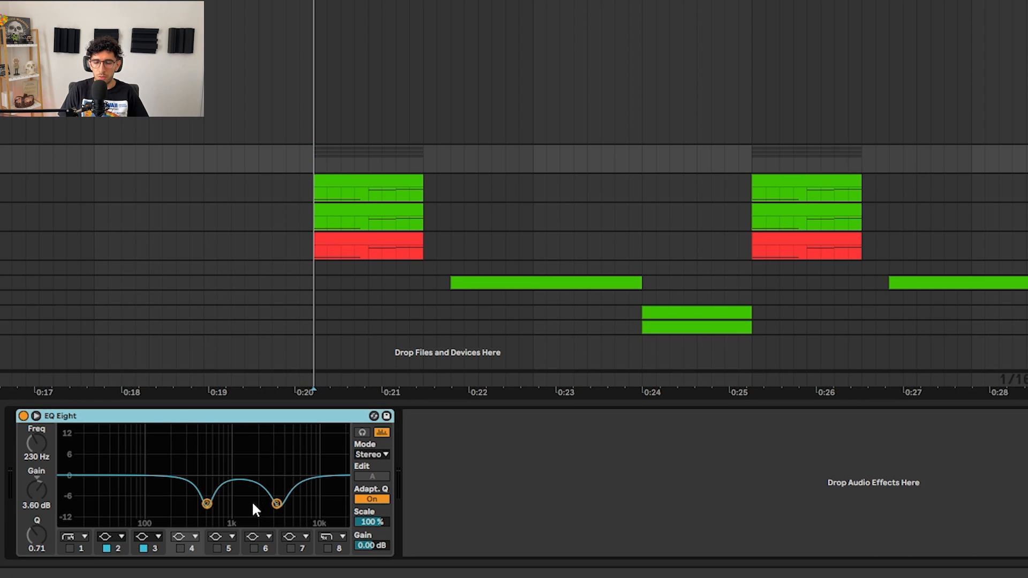
pyautogui.click(23, 416)
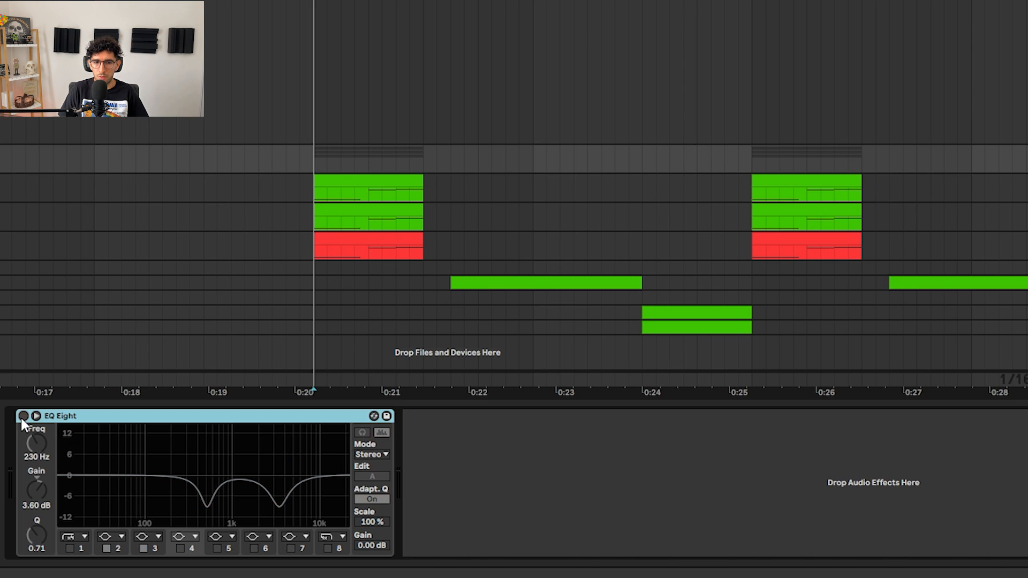
pyautogui.press('space')
pyautogui.click(23, 416)
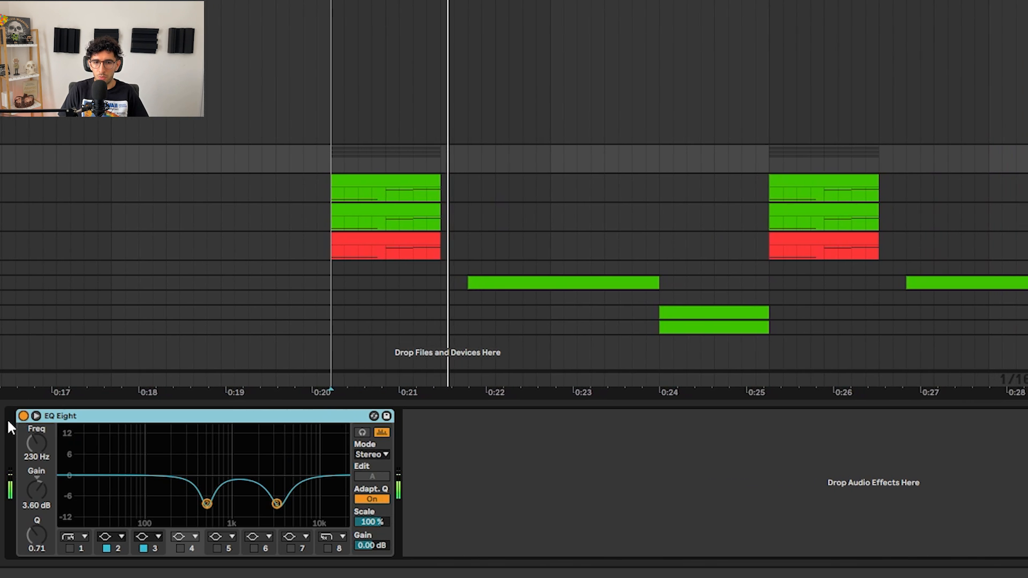
pyautogui.press('space')
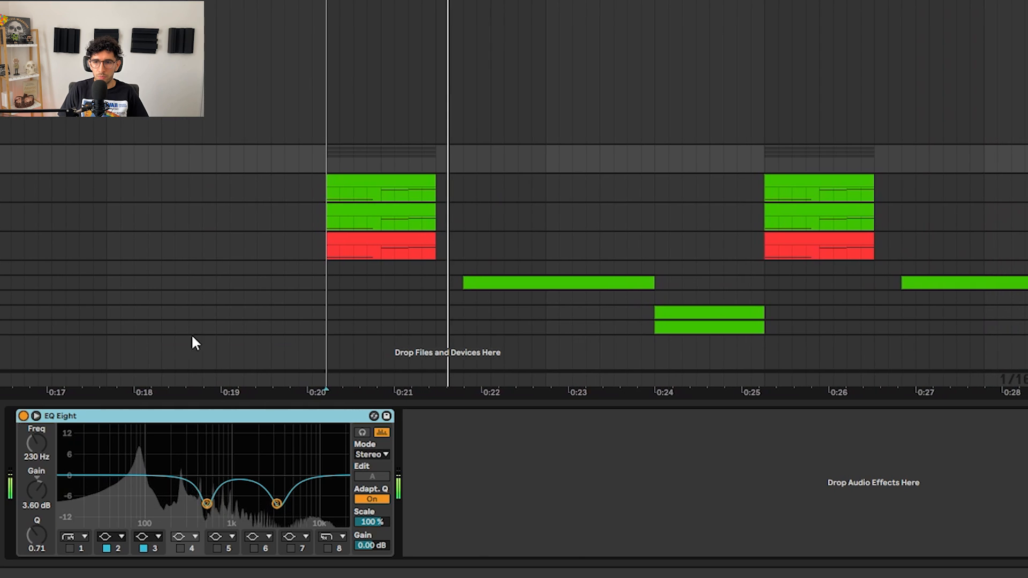
# - Solo the Bass 1 track inside the Bass 1 Group and play its clip at bar 9
pyautogui.click(390, 187)
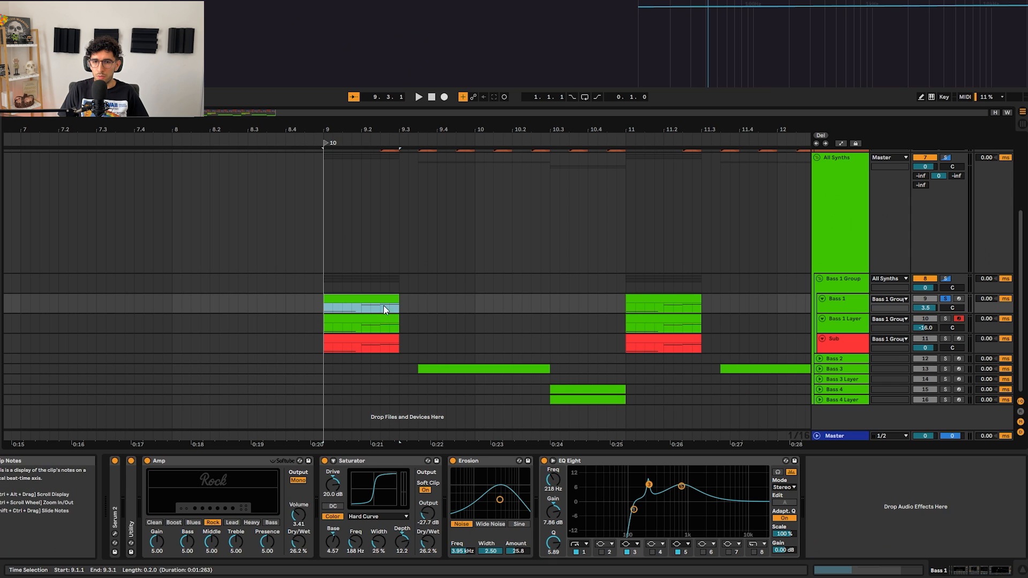
pyautogui.click(384, 328)
pyautogui.click(381, 339)
pyautogui.click(352, 297)
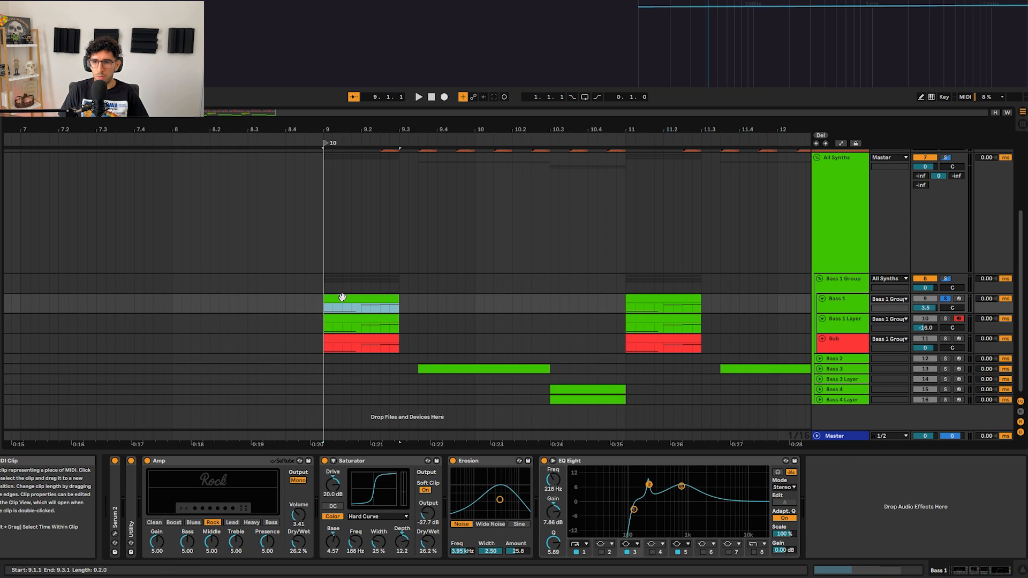
pyautogui.press('space')
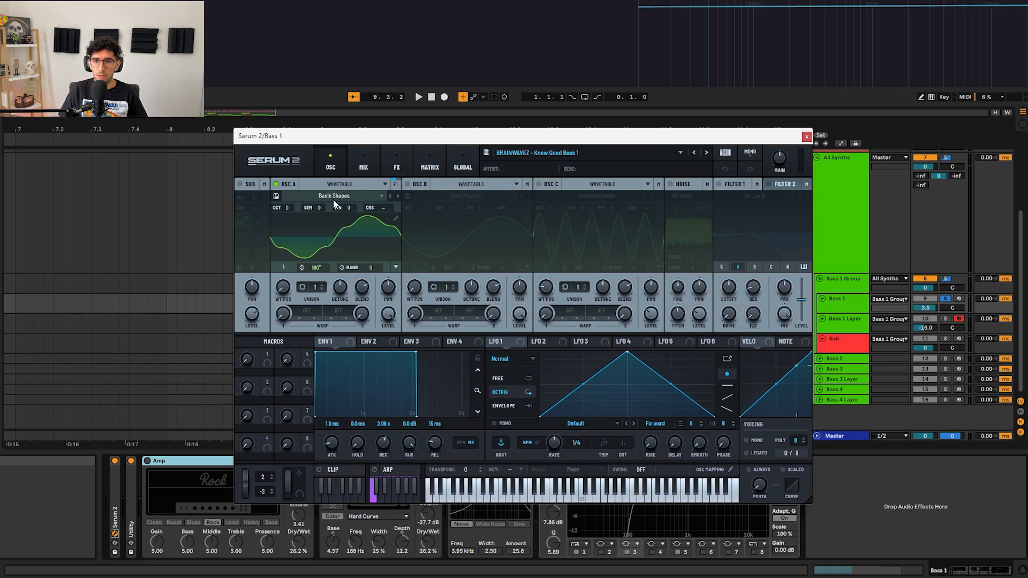
# - Examine oscillator A's Basic Shapes wavetable harmonics and the effects page in Serum 2, and close the synth
pyautogui.click(395, 219)
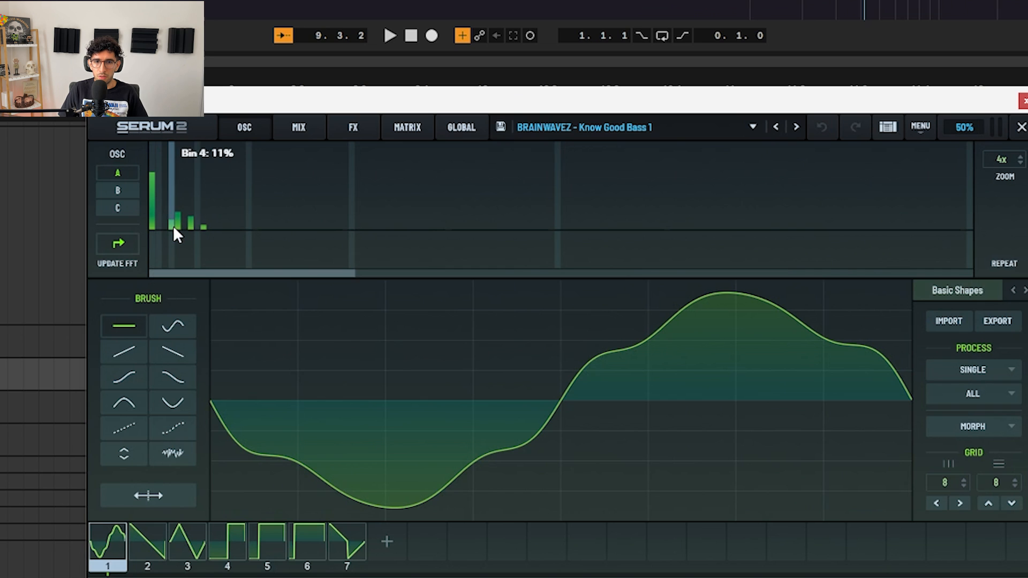
pyautogui.click(1016, 155)
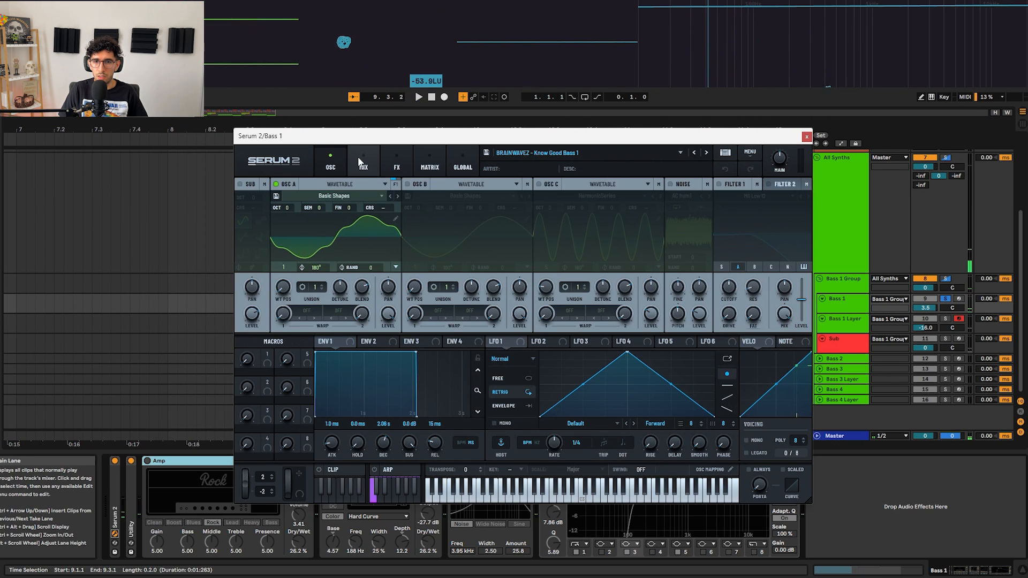
pyautogui.click(393, 161)
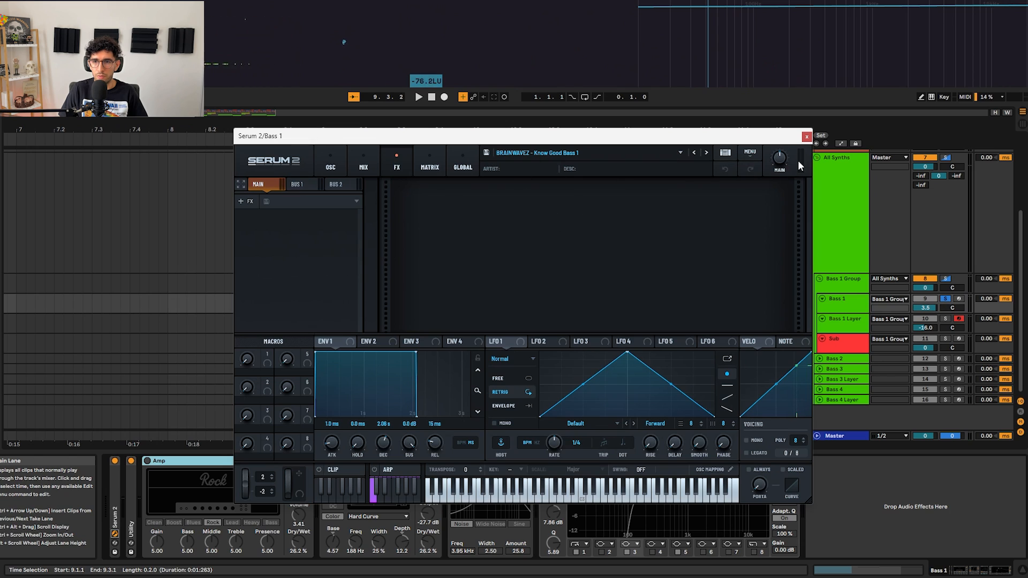
pyautogui.click(806, 136)
# - Activate the Amp with the Rock type on the Bass 1 track and play the clip
pyautogui.click(167, 461)
pyautogui.click(486, 462)
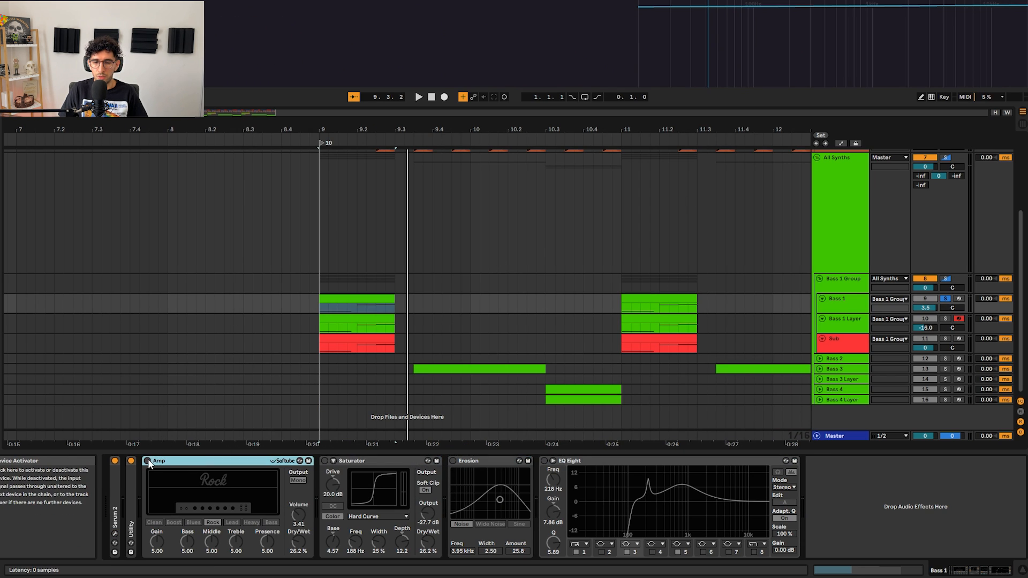
pyautogui.press('space')
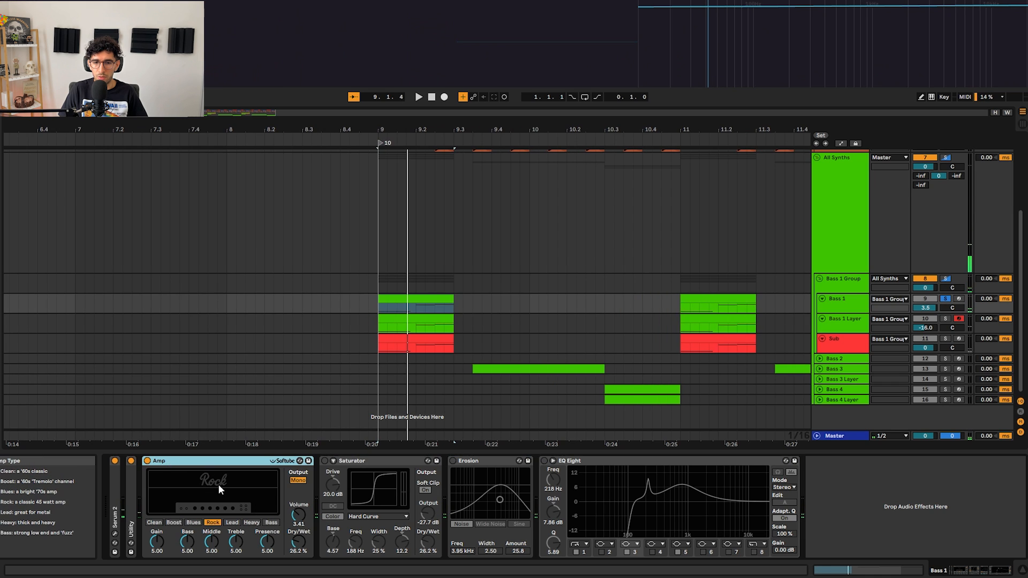
# - Activate the Saturator on the Bass 1 track and check its Hard Curve type
pyautogui.click(325, 461)
pyautogui.click(369, 516)
pyautogui.click(369, 516)
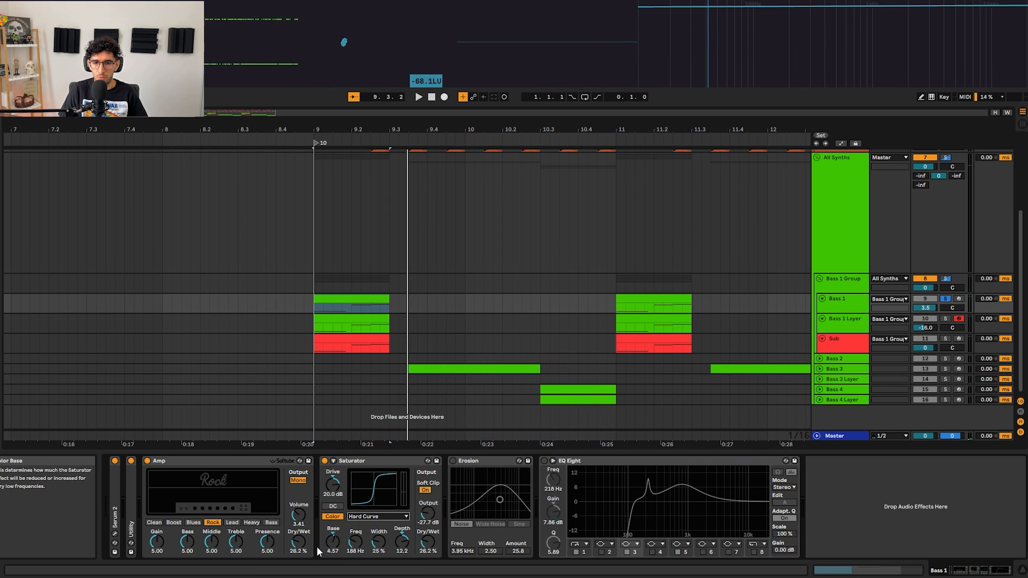
# - Activate the Erosion and EQ Eight on the Bass 1 track and play the clip through them
pyautogui.click(453, 461)
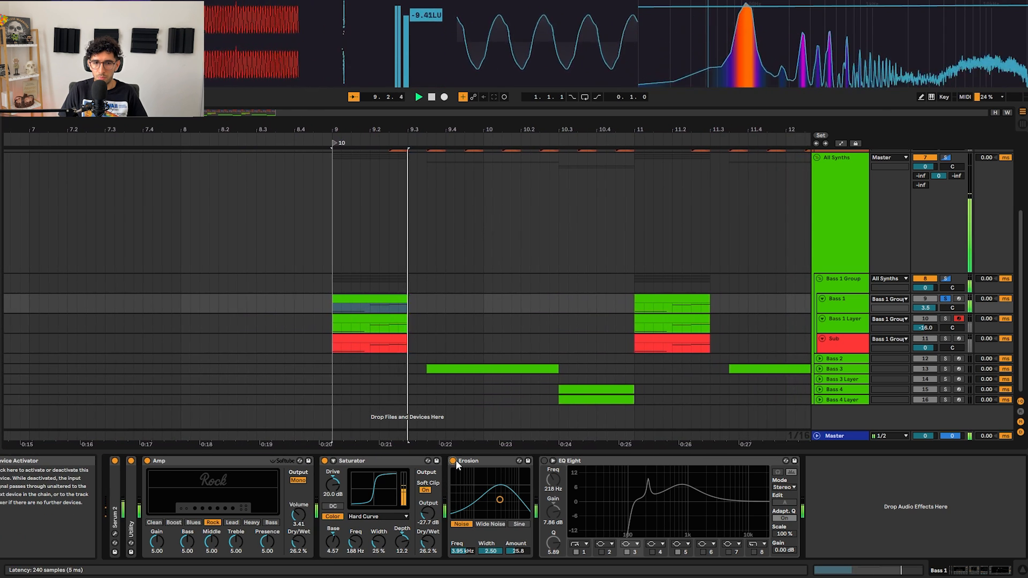
pyautogui.press('space')
pyautogui.click(544, 461)
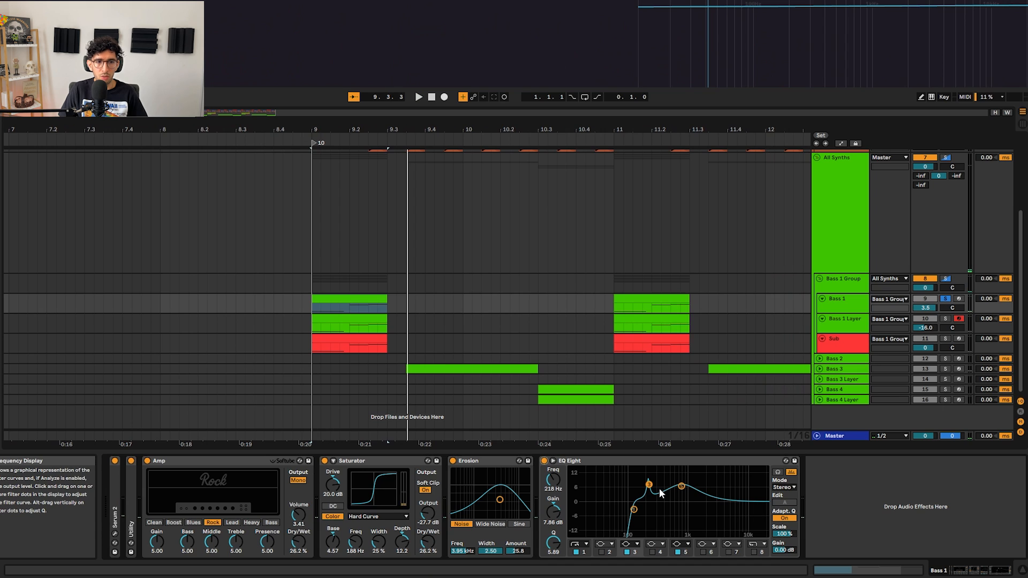
pyautogui.click(605, 463)
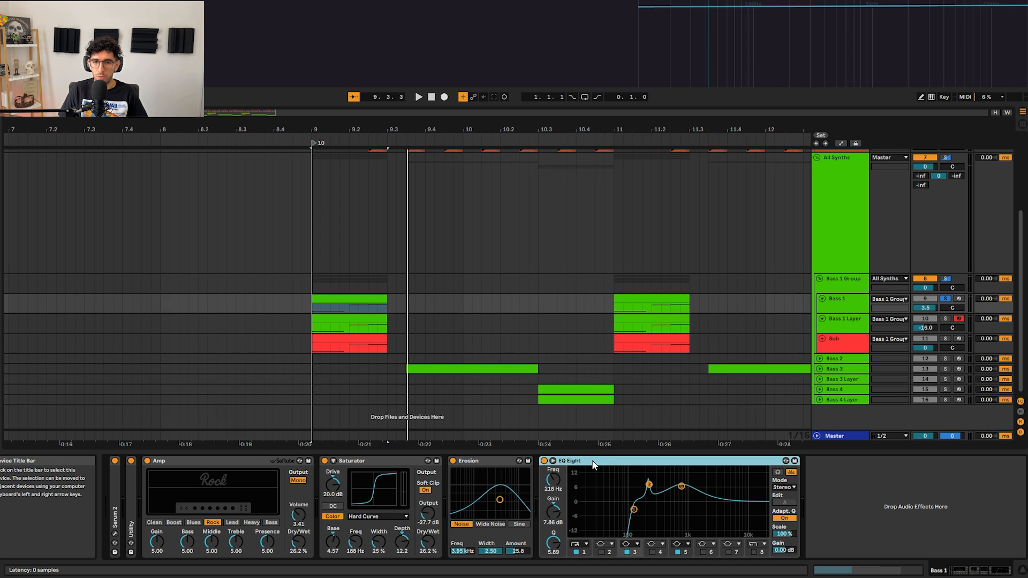
pyautogui.press('space')
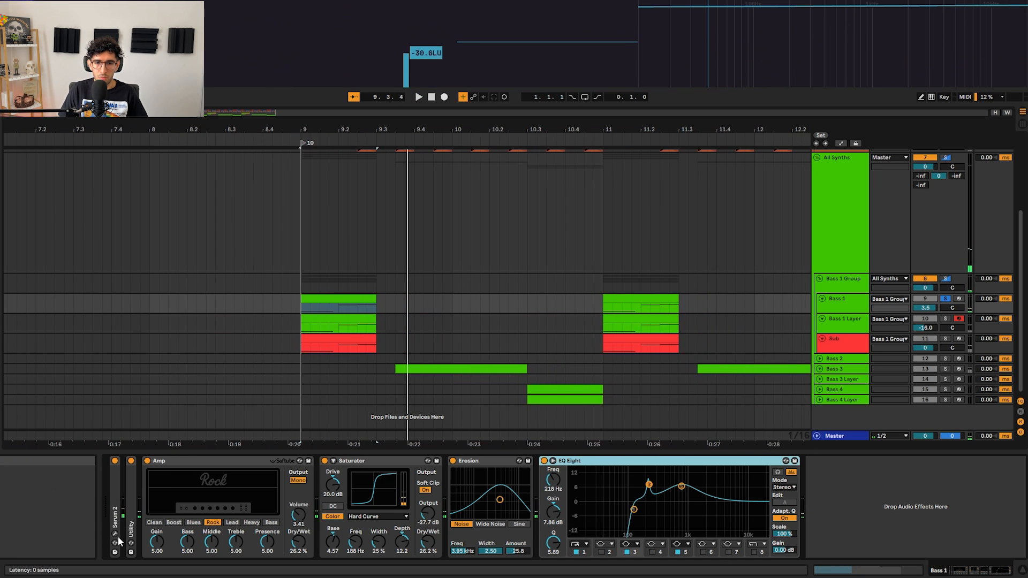
# - Set the bin 5 harmonic of Bass 1's oscillator A wavetable to 20%, audition it, and close Serum 2
pyautogui.click(115, 534)
pyautogui.click(330, 153)
pyautogui.click(308, 209)
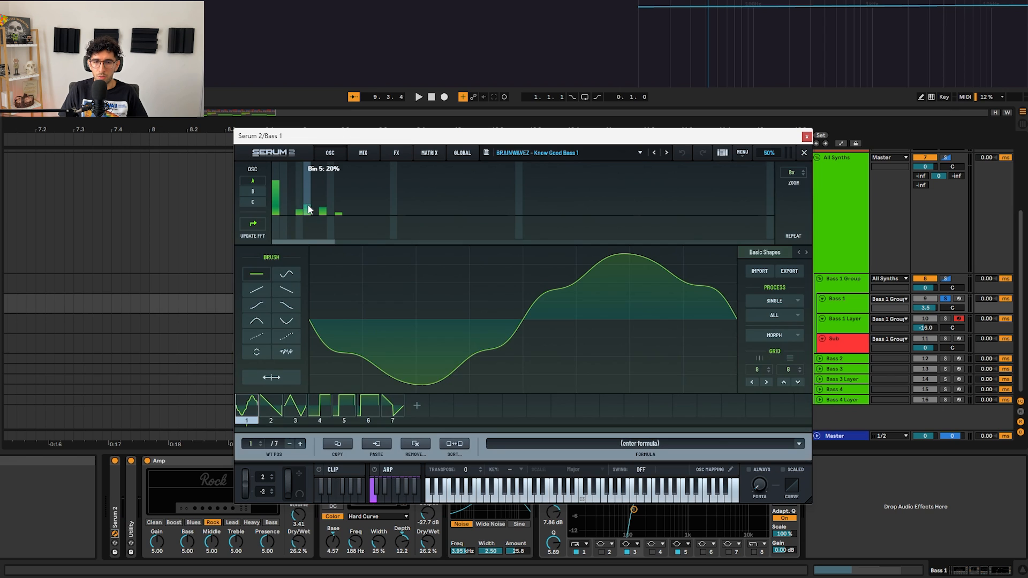
pyautogui.moveTo(307, 212); pyautogui.dragTo(308, 206)
pyautogui.press('space')
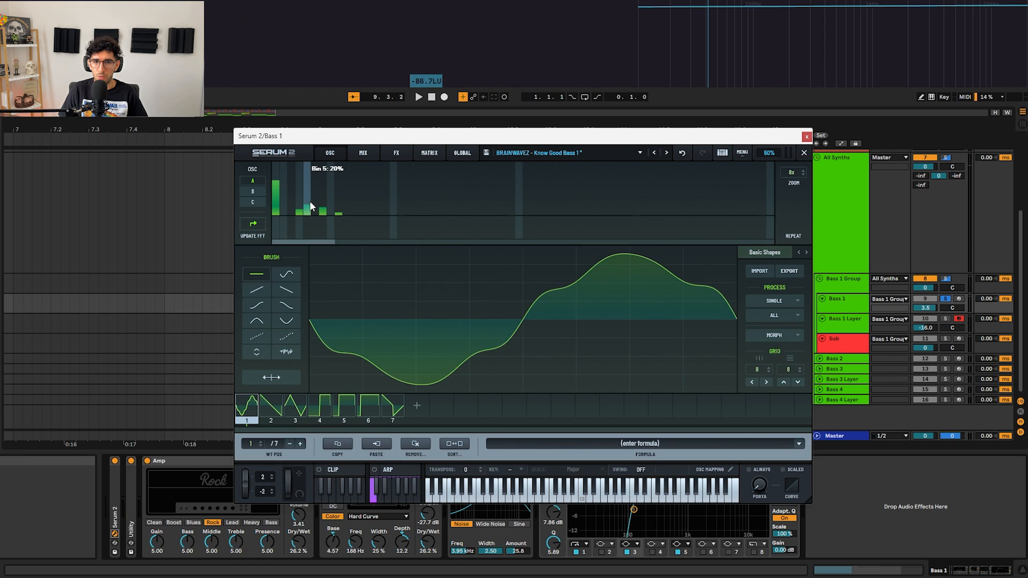
pyautogui.press('space')
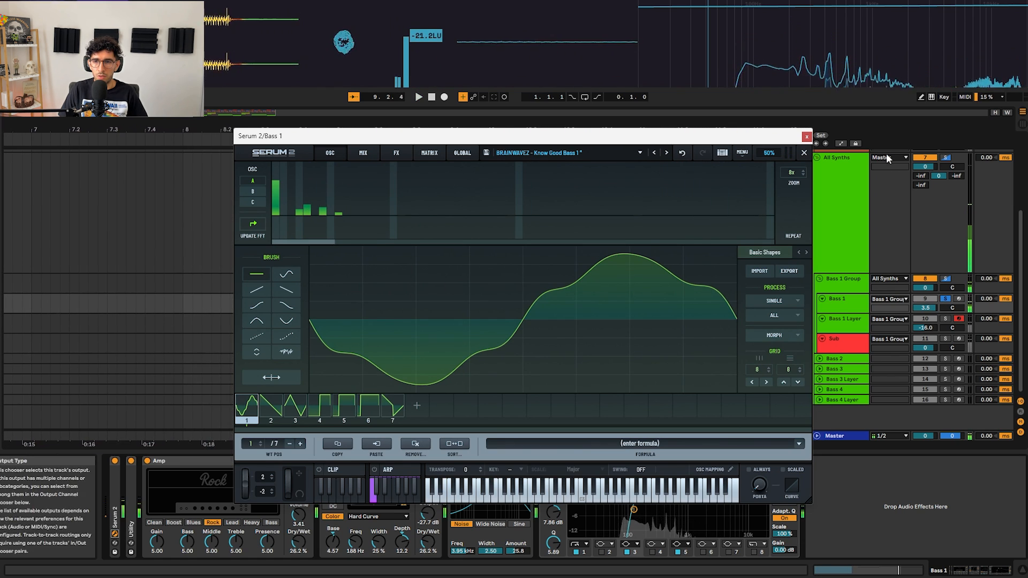
pyautogui.click(804, 153)
pyautogui.click(807, 136)
# - Solo the Bass 1 Layer track, play its clip at bar 9, and bypass its effect devices
pyautogui.click(363, 316)
pyautogui.click(364, 318)
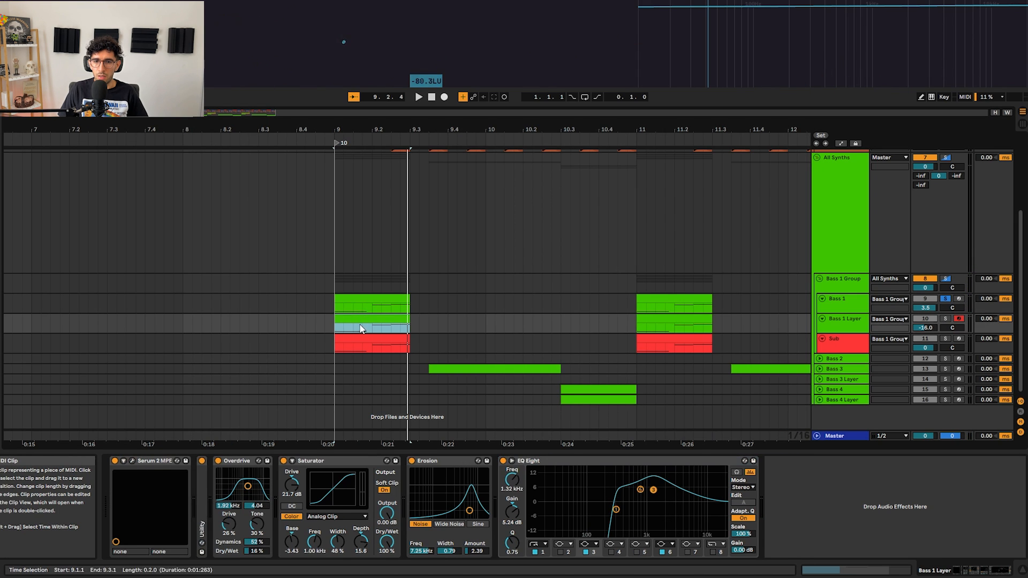
pyautogui.press('space')
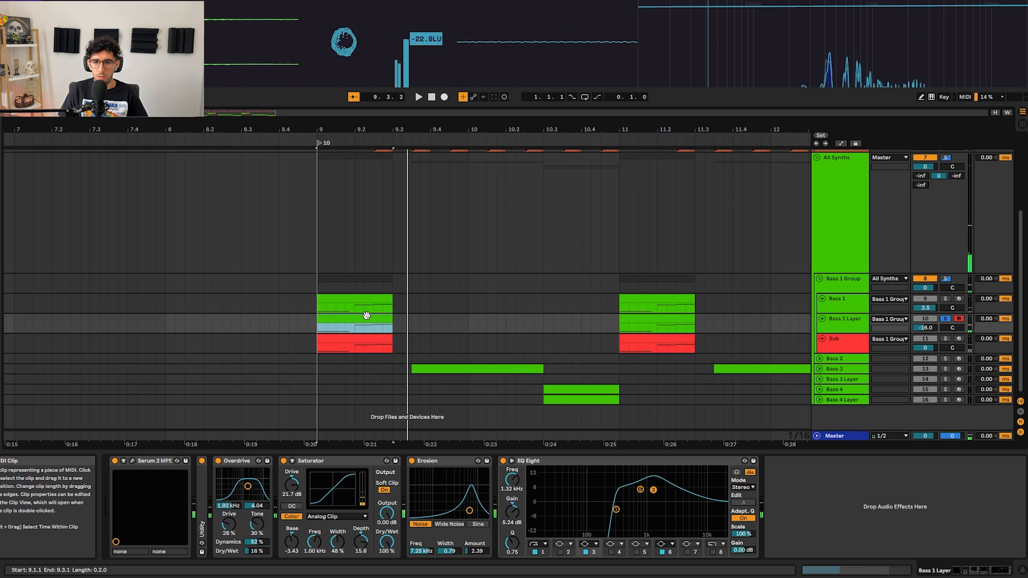
pyautogui.click(269, 449)
pyautogui.click(257, 457)
# - Enable the two Zero-Square distortions in the Bass 1 Layer's Serum 2 effects, audition them, and close the synth
pyautogui.click(132, 460)
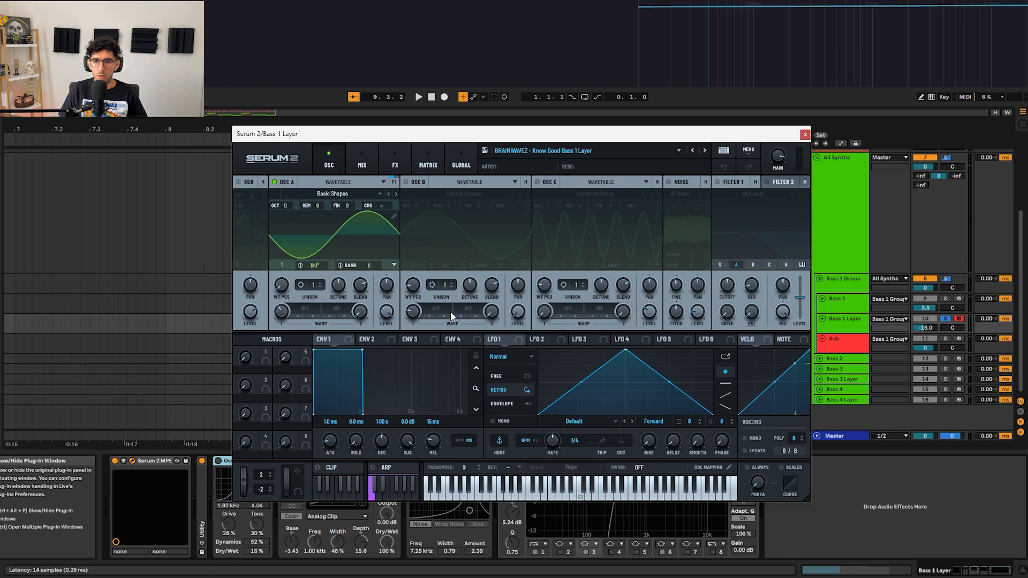
pyautogui.click(381, 160)
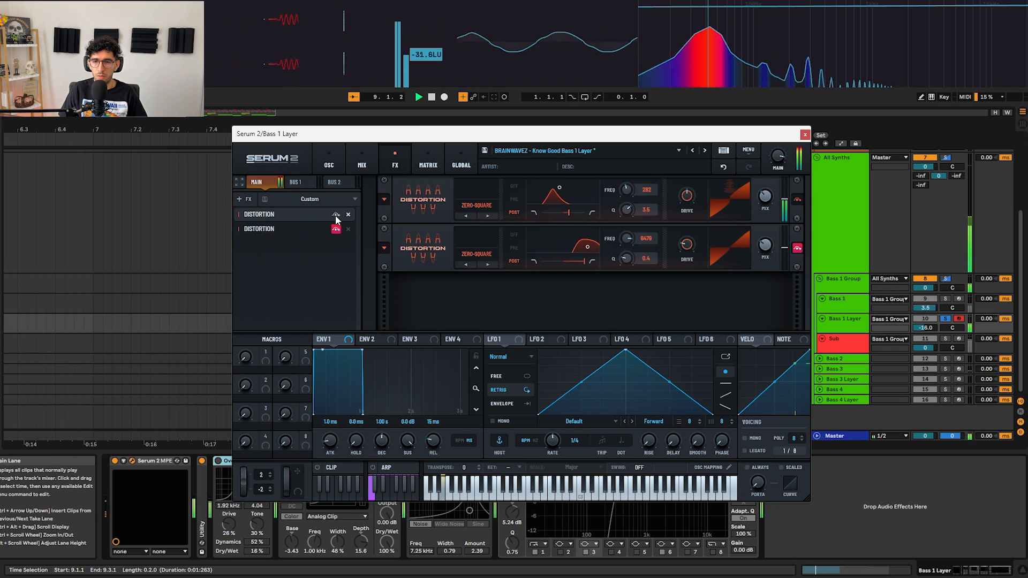
pyautogui.click(336, 229)
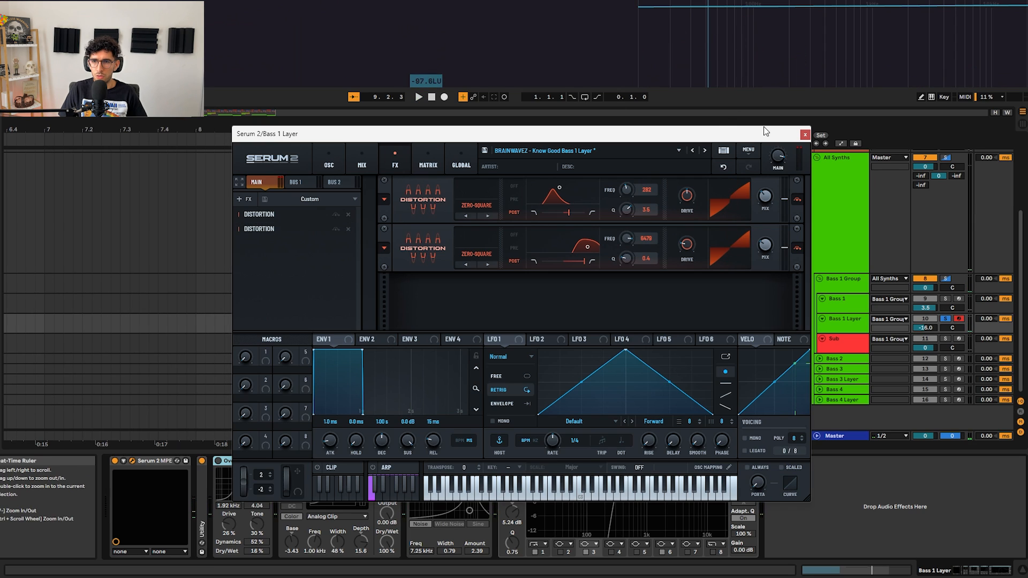
pyautogui.click(805, 135)
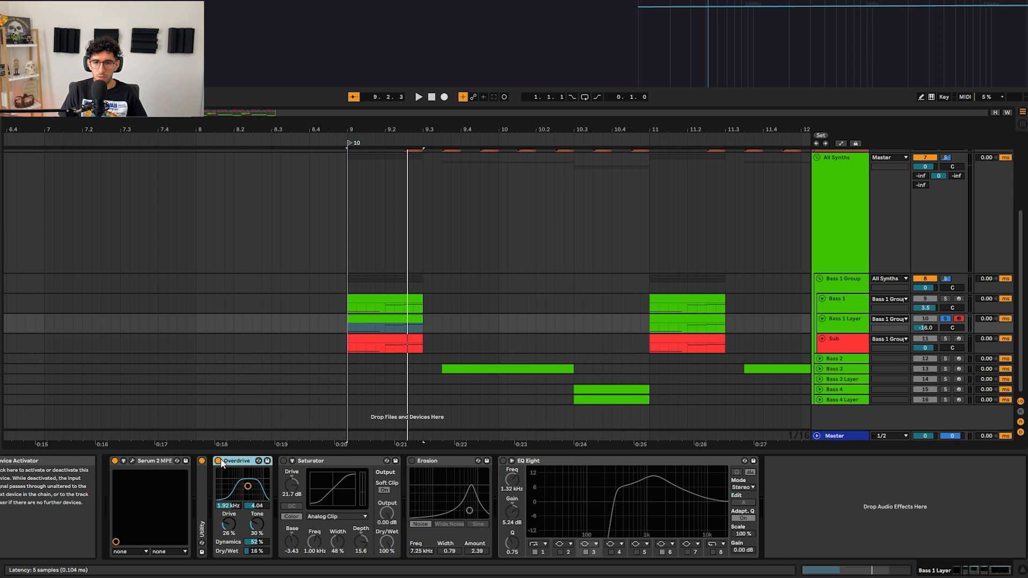
# - Play the Bass 1 Layer clip with the Overdrive active, and add the Analog Clip Saturator
pyautogui.press('space')
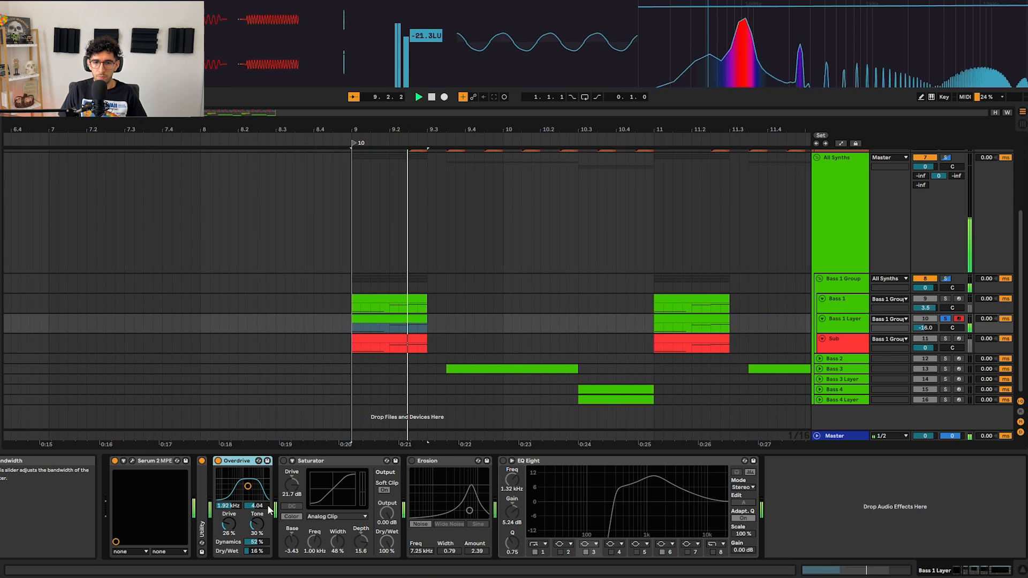
pyautogui.click(283, 461)
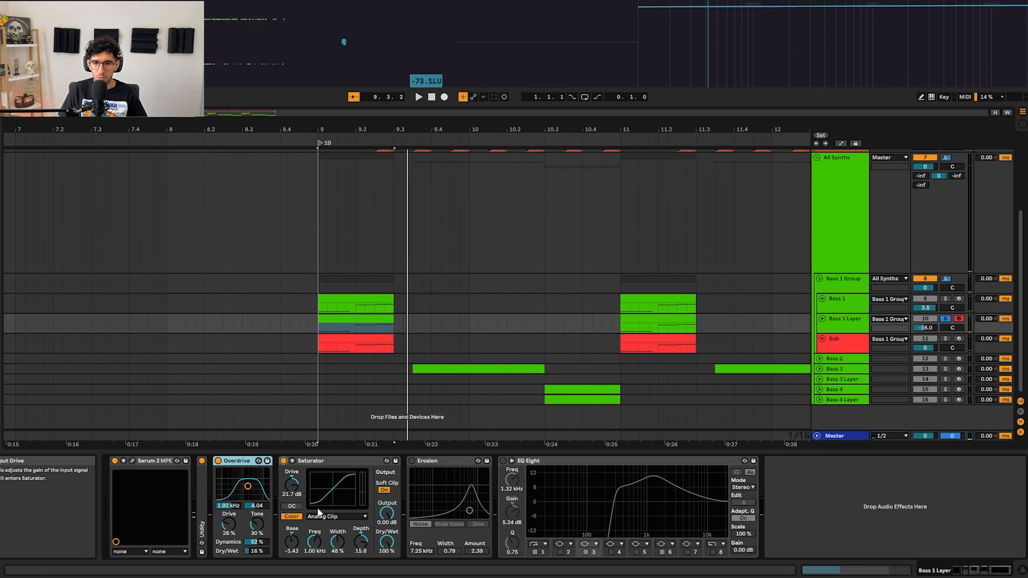
pyautogui.press('space')
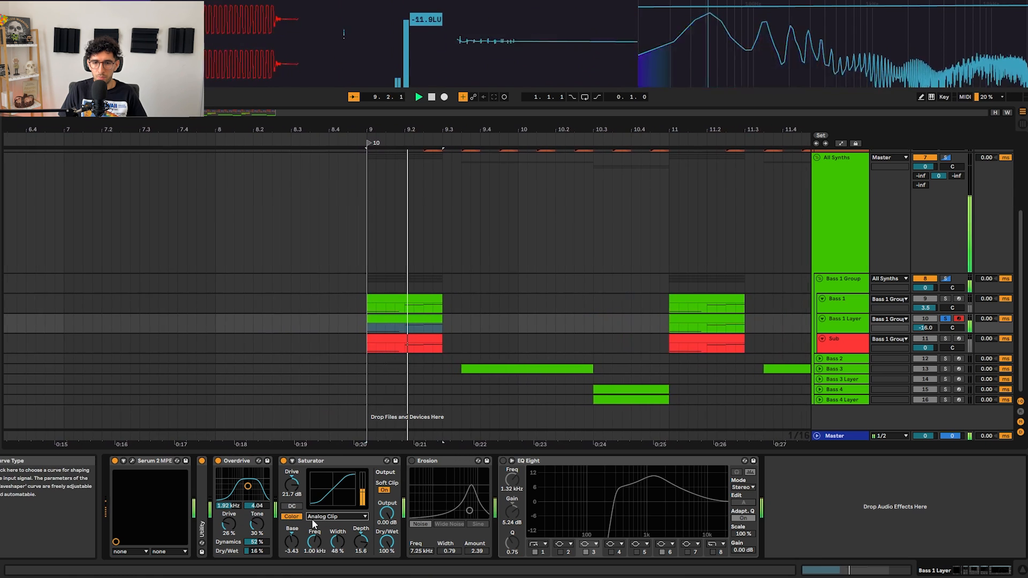
# - Activate the Erosion and EQ Eight on the Bass 1 Layer track and audition the full chain
pyautogui.click(412, 461)
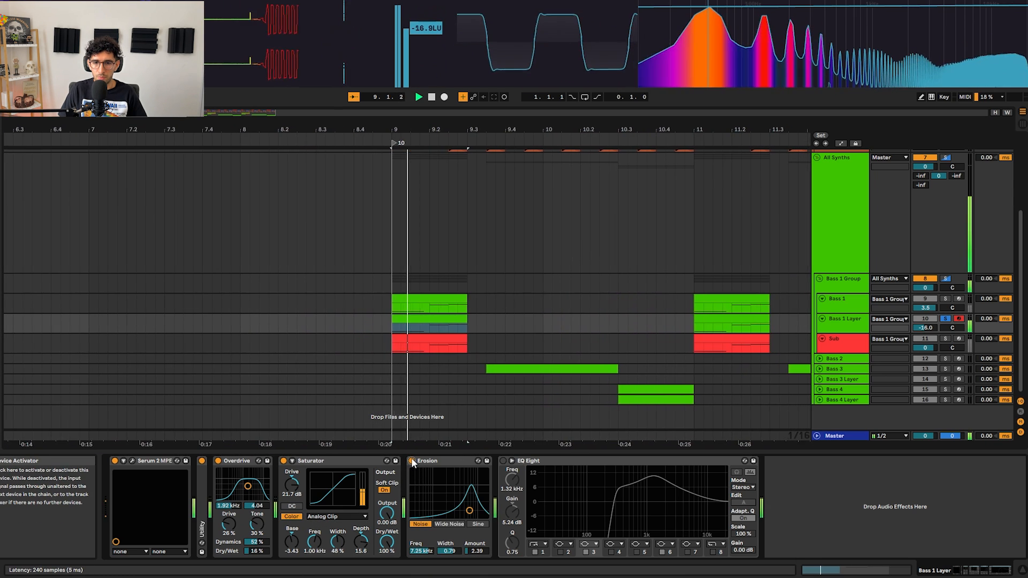
pyautogui.click(503, 462)
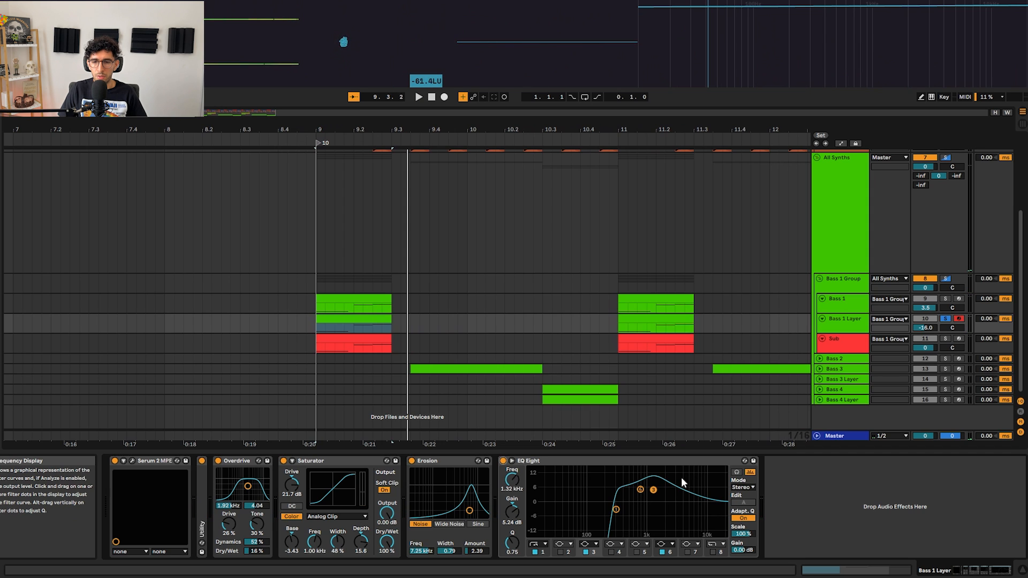
pyautogui.press('space')
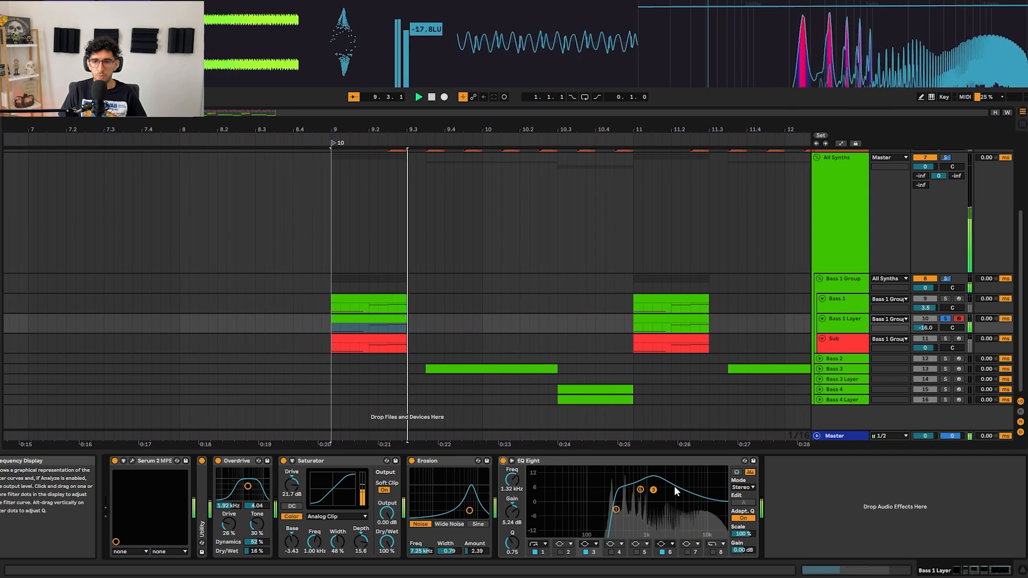
pyautogui.press('space')
# - Solo the Sub track and examine its Serum 2 wavetable harmonics and the Softclip distortion on the effects page
pyautogui.click(317, 342)
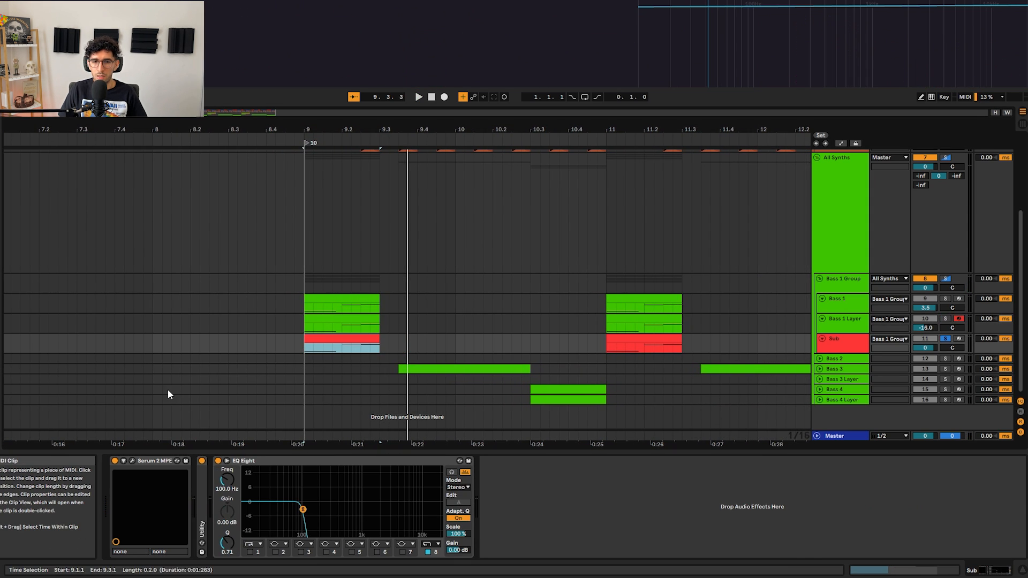
pyautogui.click(133, 461)
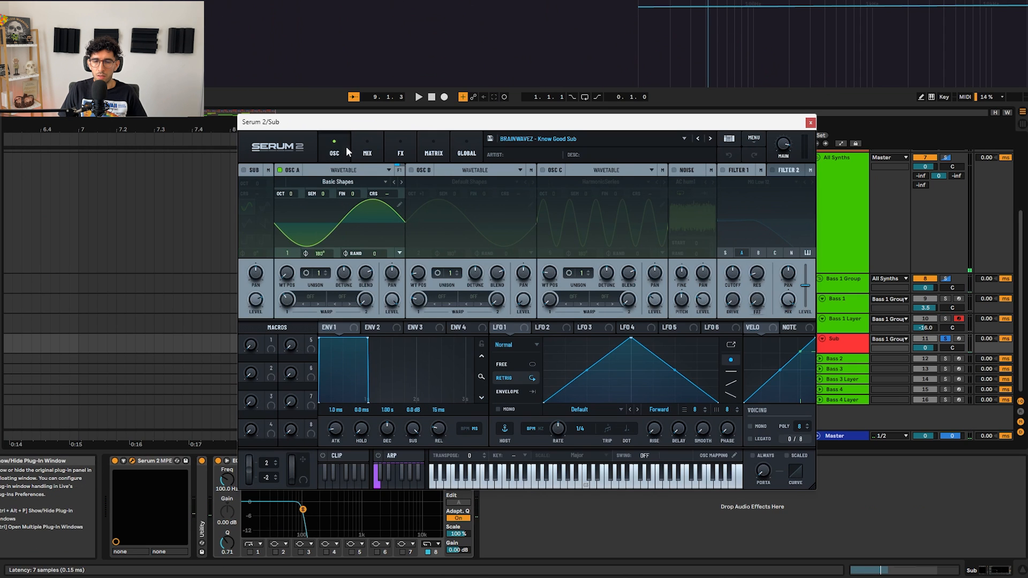
pyautogui.click(399, 205)
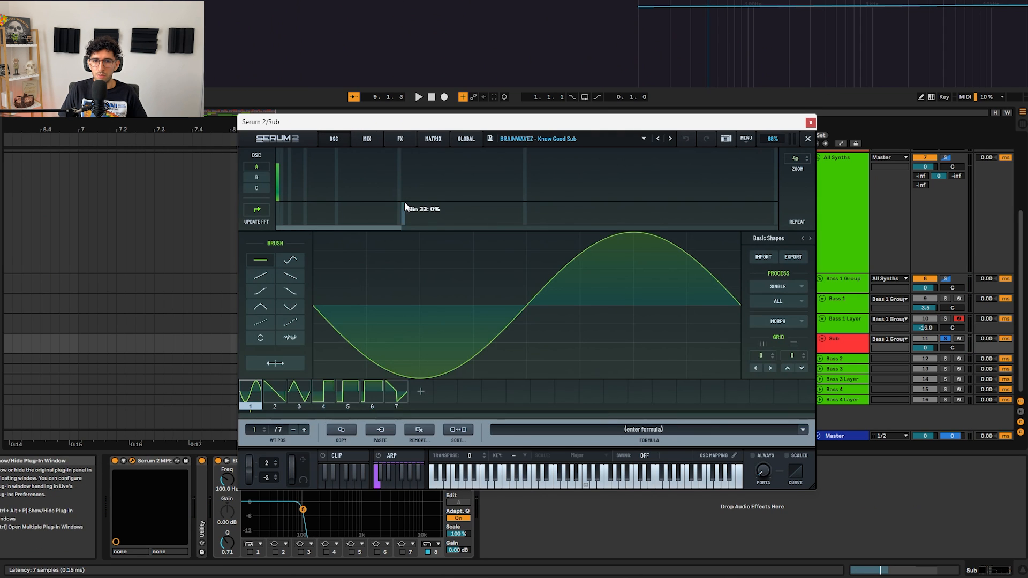
pyautogui.click(811, 138)
pyautogui.click(402, 147)
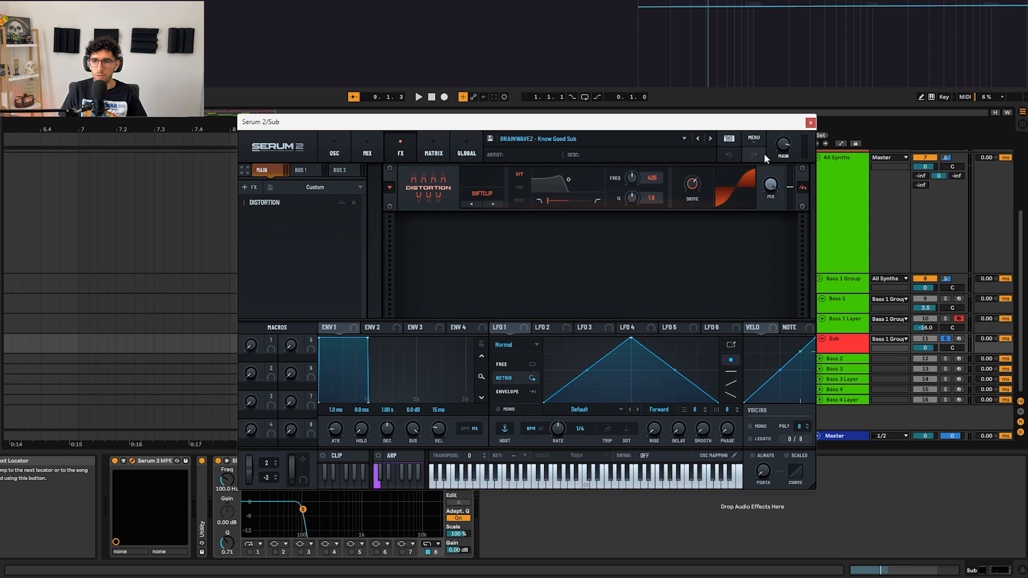
pyautogui.click(811, 122)
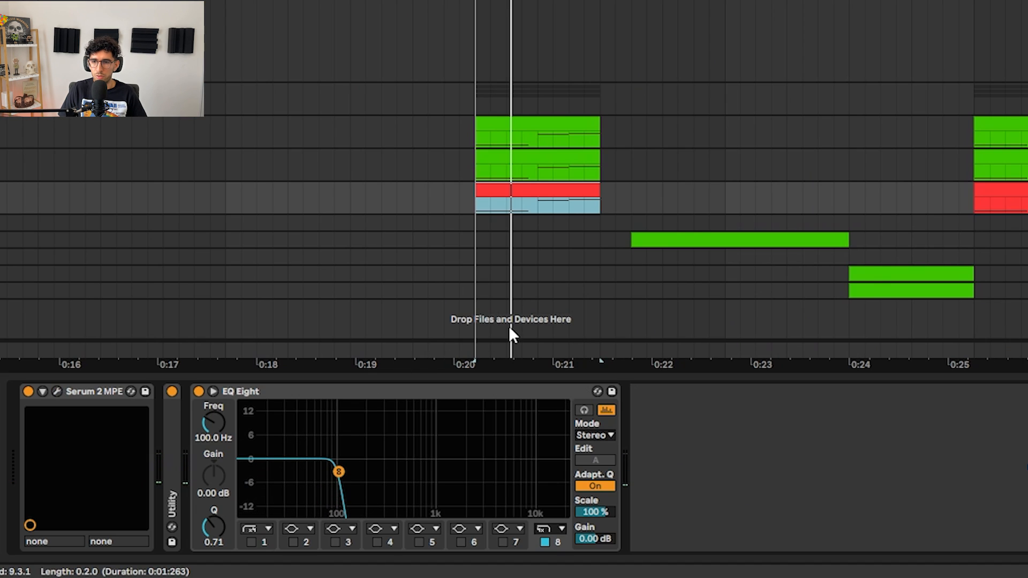
# - Select the Bass 1 Group and play its three layers together through the group's EQ Eight
pyautogui.click(832, 283)
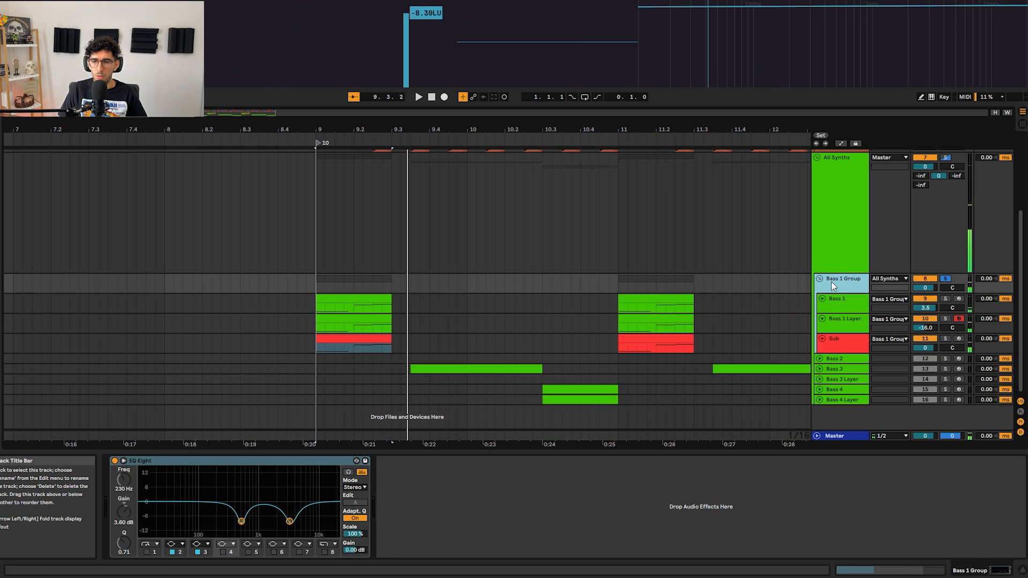
pyautogui.press('space')
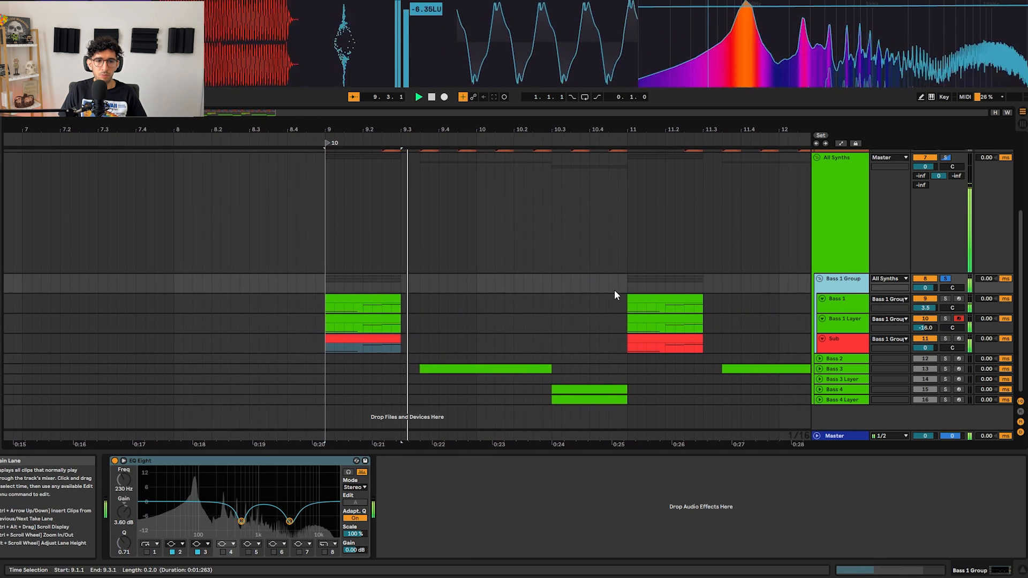
pyautogui.press('space')
# - Solo the Bass 2 track and play its clips at bars 13 and 15
pyautogui.scroll(3, 621, 321)
pyautogui.click(634, 345)
pyautogui.moveTo(634, 346); pyautogui.dragTo(407, 348)
pyautogui.scroll(-3, 419, 345)
pyautogui.scroll(3, 419, 345)
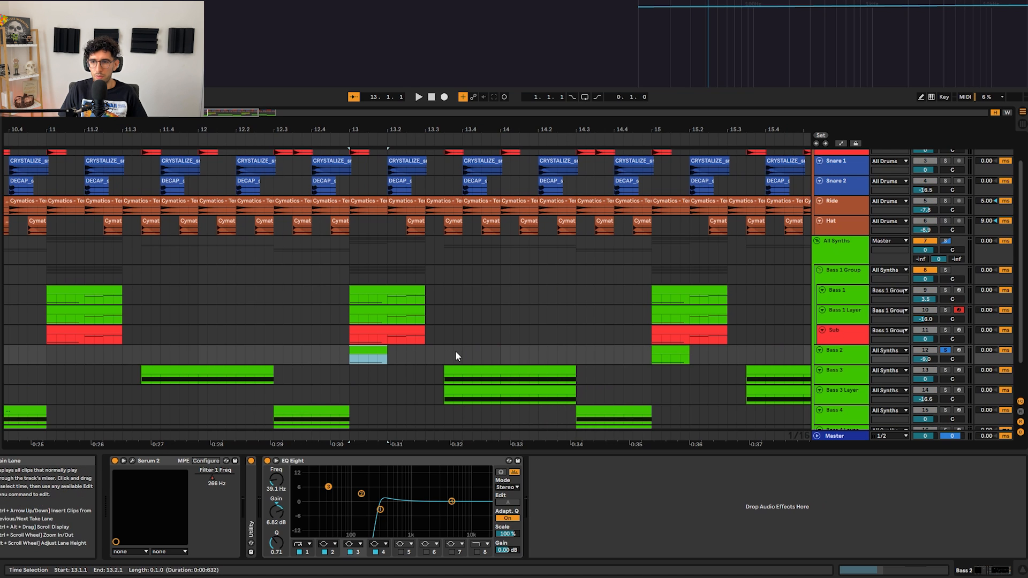
pyautogui.hscroll(3, 455, 356)
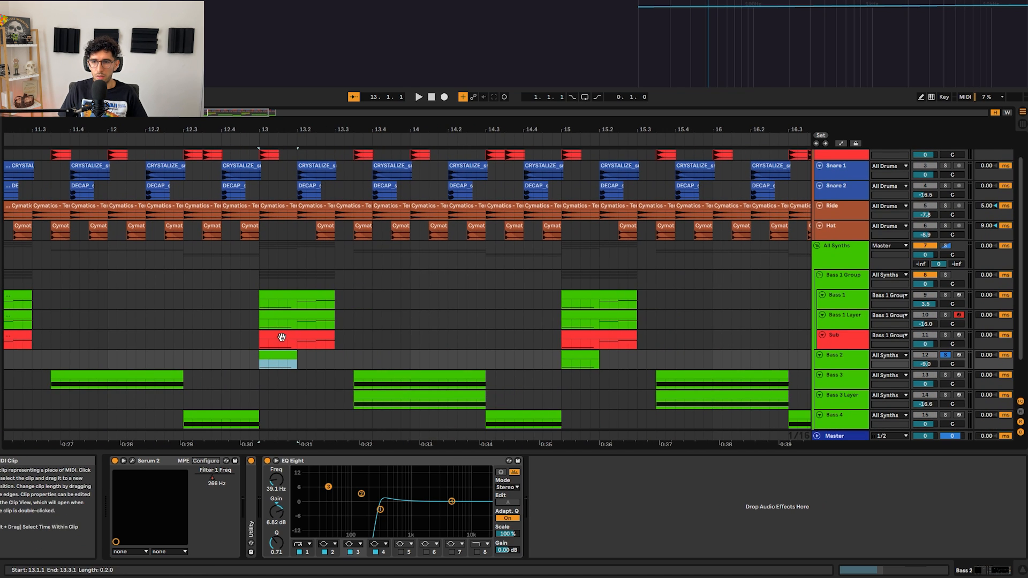
pyautogui.press('space')
pyautogui.click(644, 354)
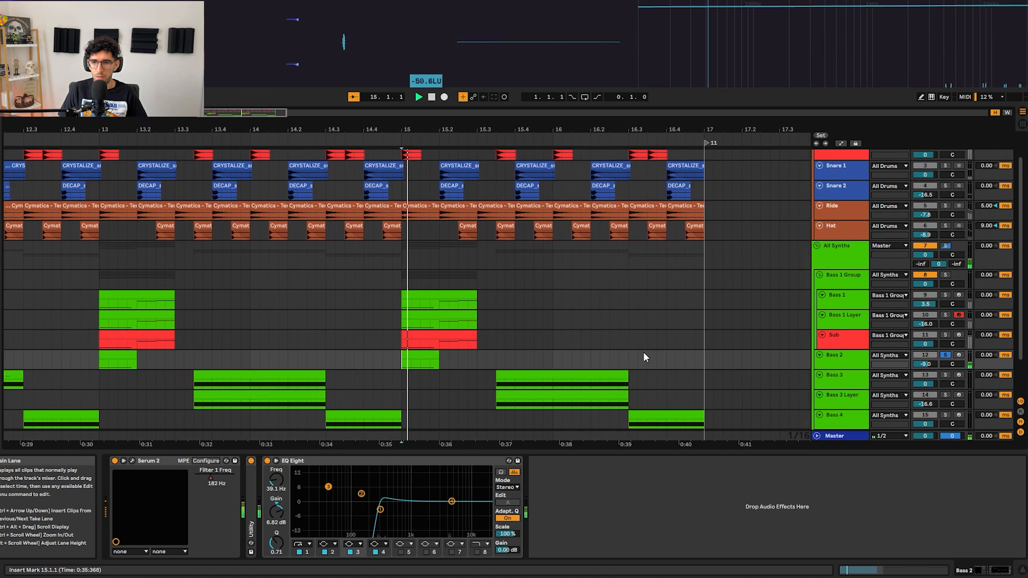
# - Open Serum 2 on the Bass 2 track, play the sound, and turn on the MG Low 12 filter 1
pyautogui.click(132, 460)
pyautogui.moveTo(606, 129); pyautogui.dragTo(731, 138)
pyautogui.press('space')
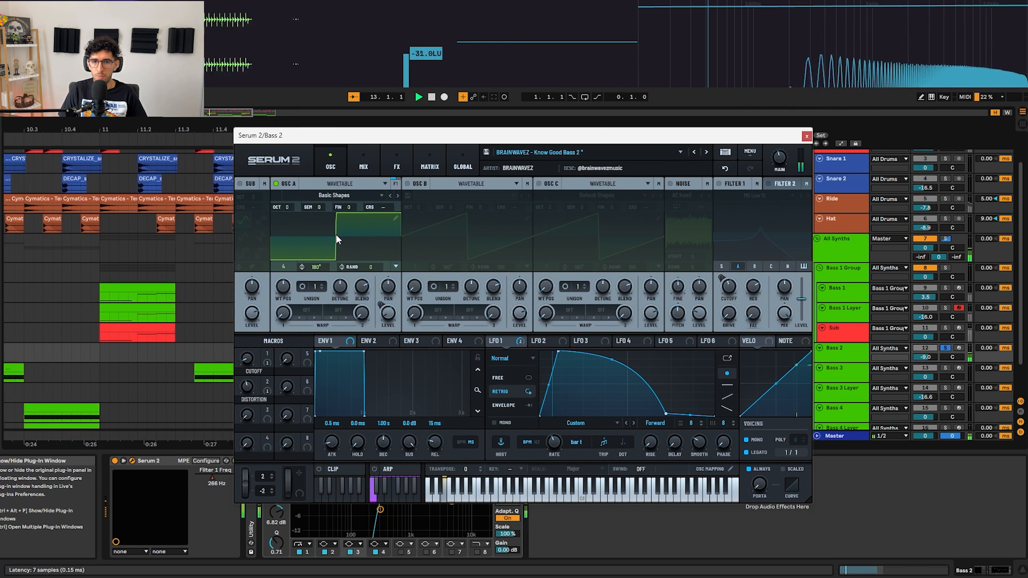
pyautogui.click(718, 184)
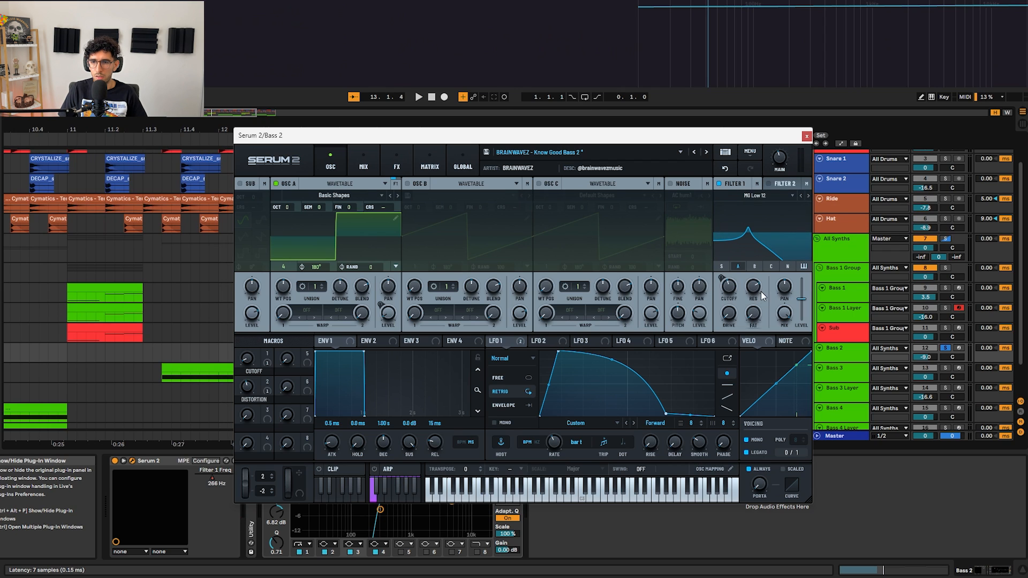
pyautogui.moveTo(749, 292)
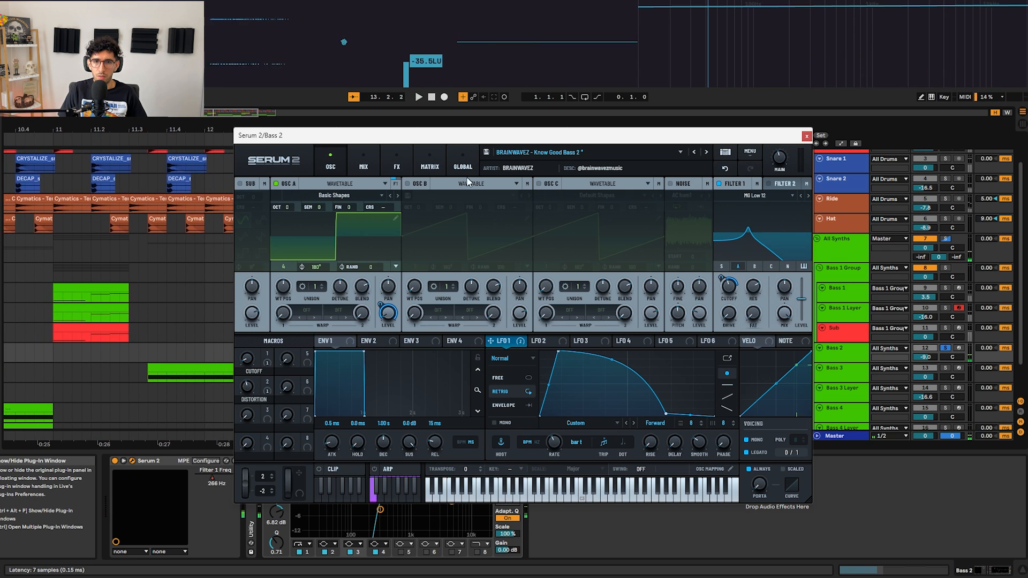
# - Enable the multiband compressor after the Downsample distortion in Bass 2's Serum 2 effects, audition it, and close the synth
pyautogui.click(389, 157)
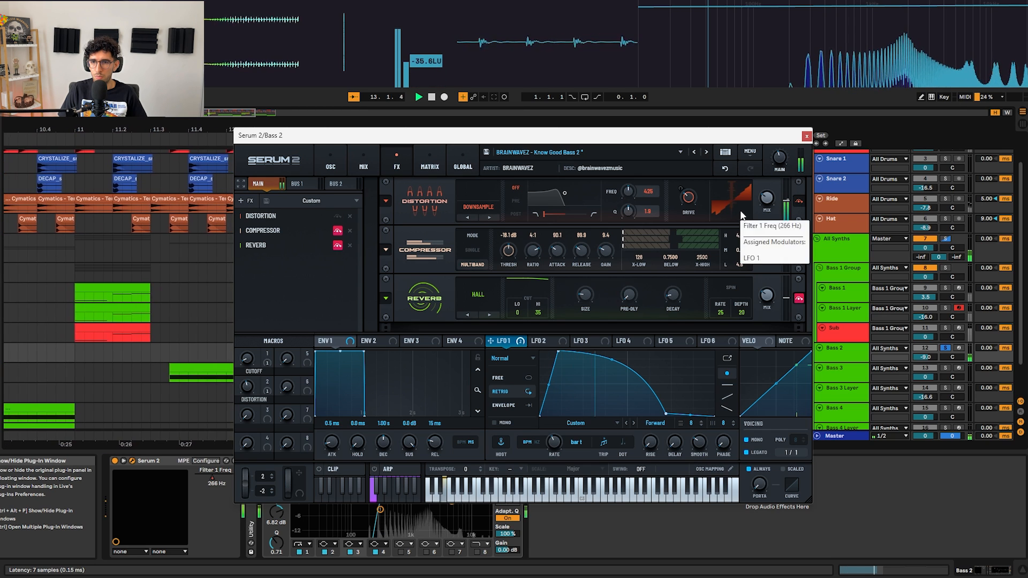
pyautogui.click(800, 249)
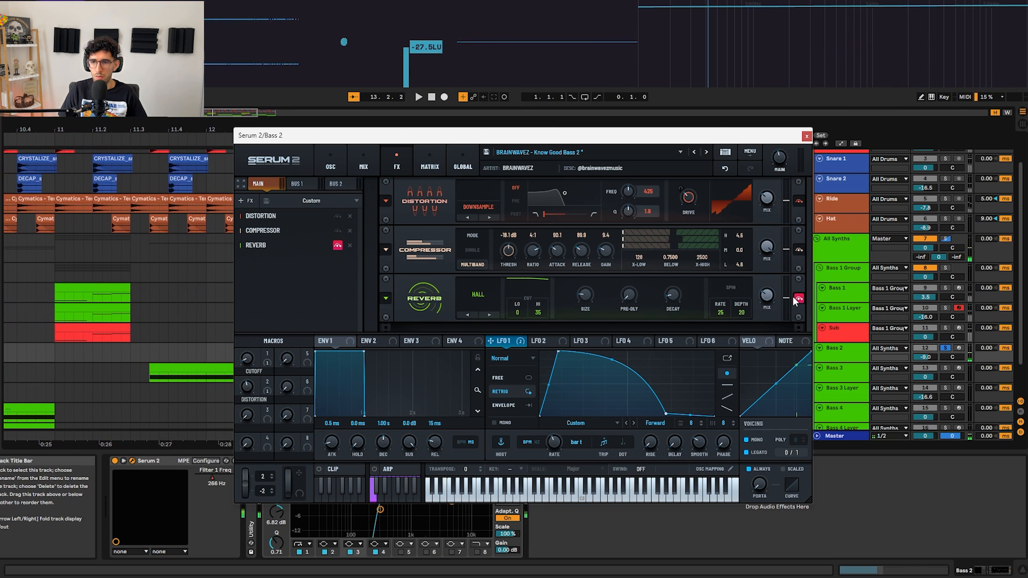
pyautogui.click(252, 483)
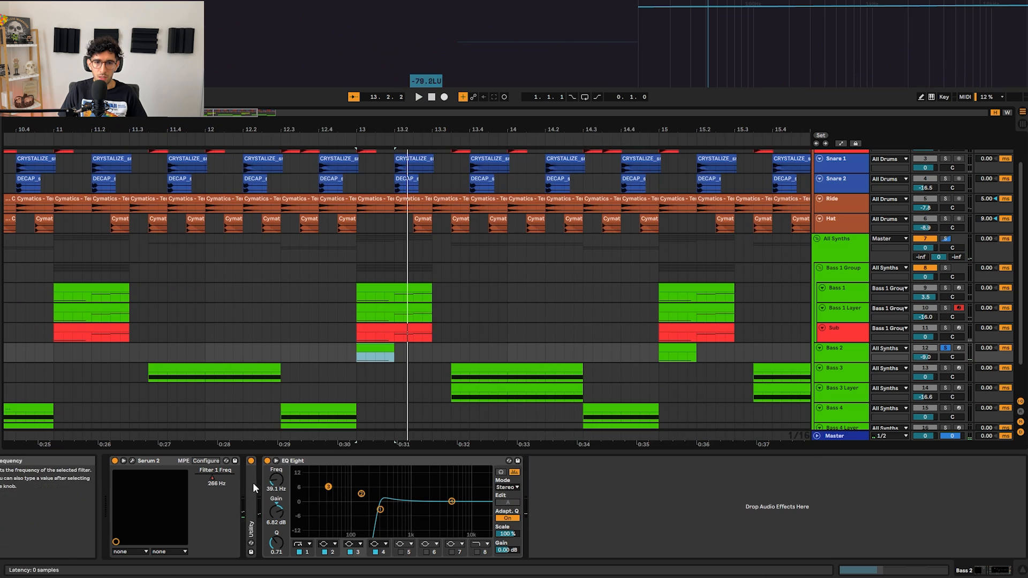
# - Inspect the low-cut band in Bass 2's EQ Eight and play the track from its bar 15 clip
pyautogui.click(381, 510)
pyautogui.hscroll(5, 443, 377)
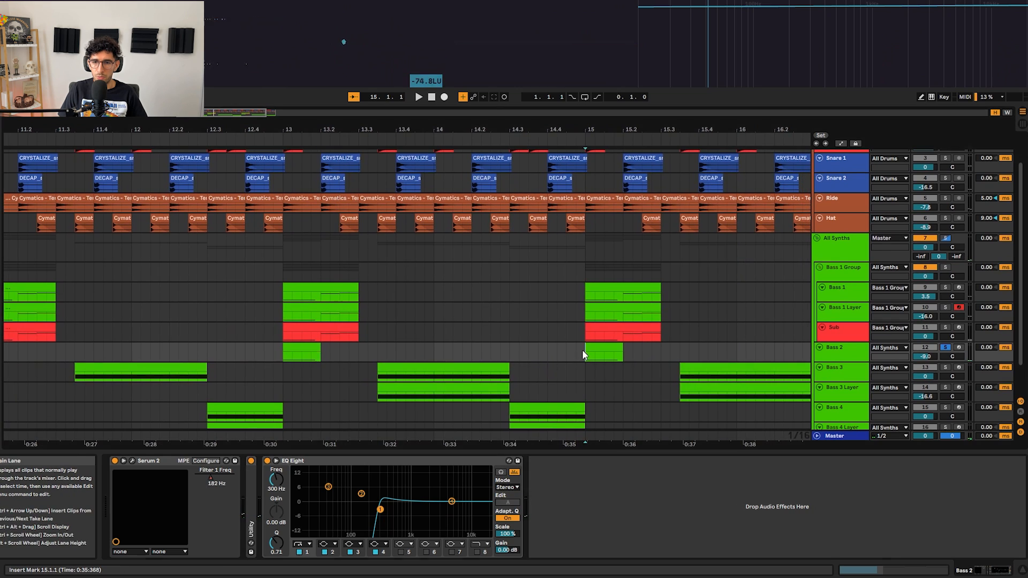
pyautogui.press('space')
# - Open Serum 2 on Bass 2 and audition its clips at bars 13 and 15, moving the synth window clear of the arrangement
pyautogui.click(132, 461)
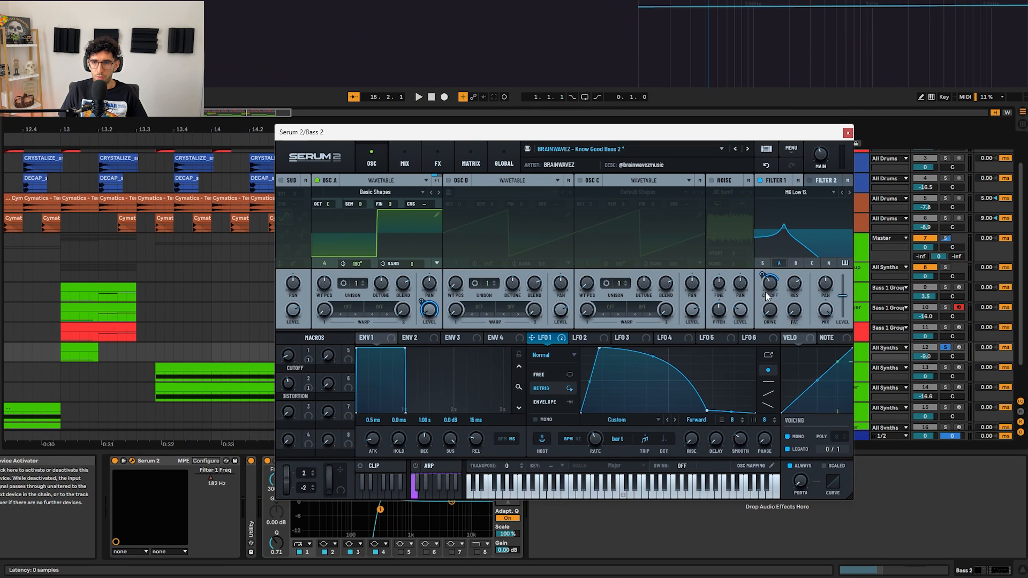
pyautogui.click(66, 343)
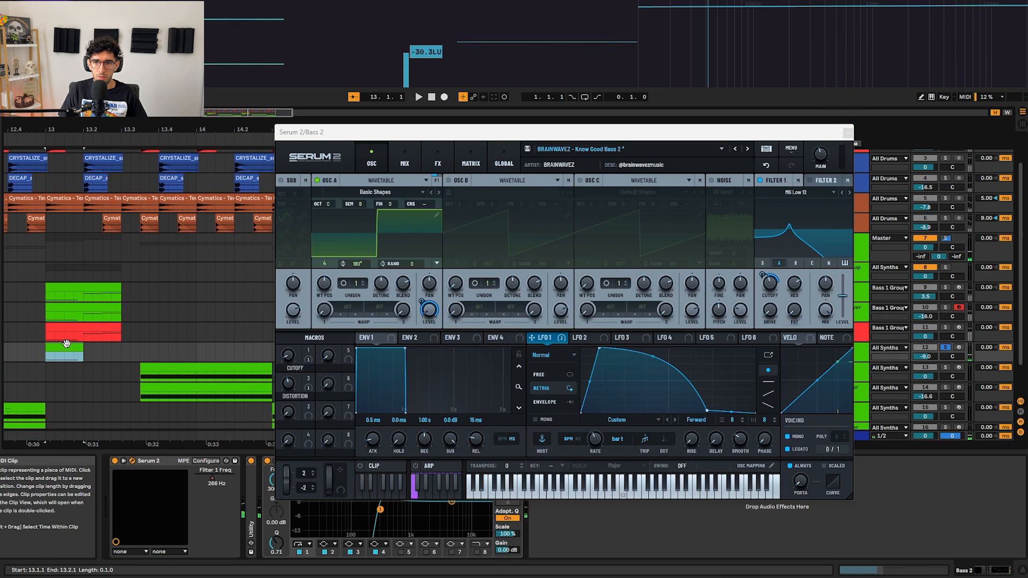
pyautogui.moveTo(805, 136); pyautogui.dragTo(739, 411)
pyautogui.press('space')
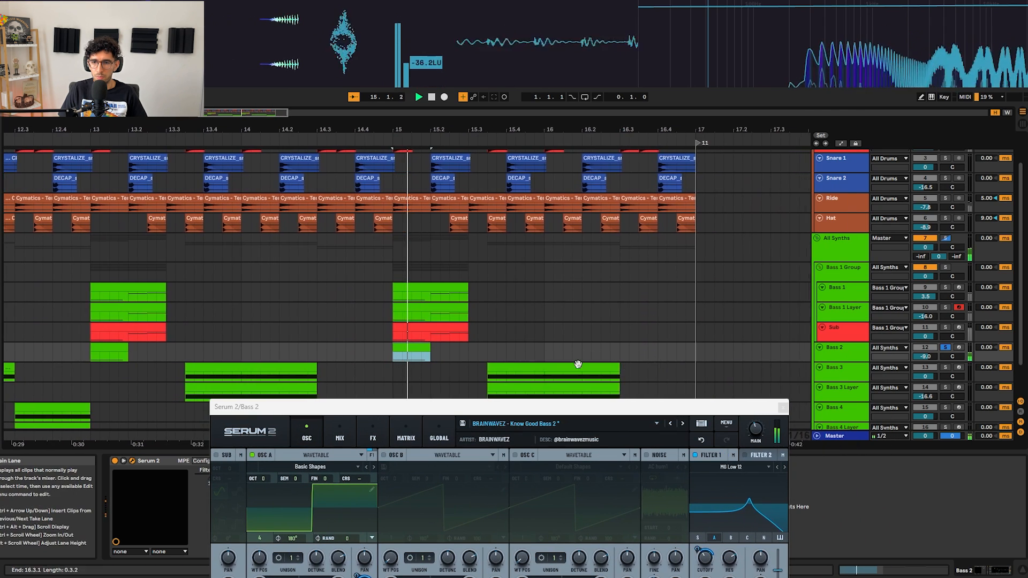
pyautogui.moveTo(536, 406); pyautogui.dragTo(570, 165)
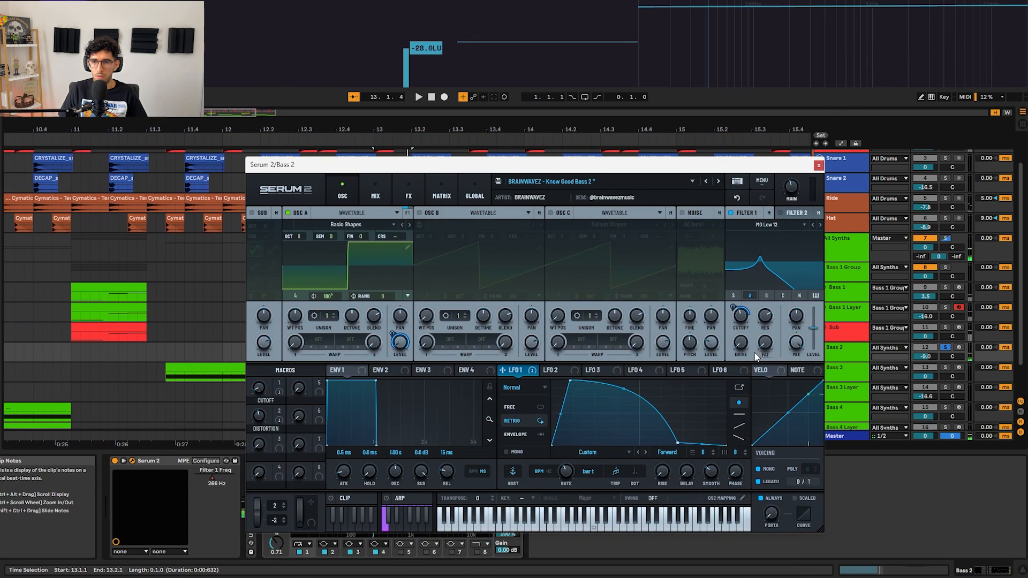
# - Try lowering Bass 2's Filter 1 cutoff to 55 Hz, re-enable the overridden automation, and close Serum 2
pyautogui.moveTo(746, 328); pyautogui.dragTo(742, 353)
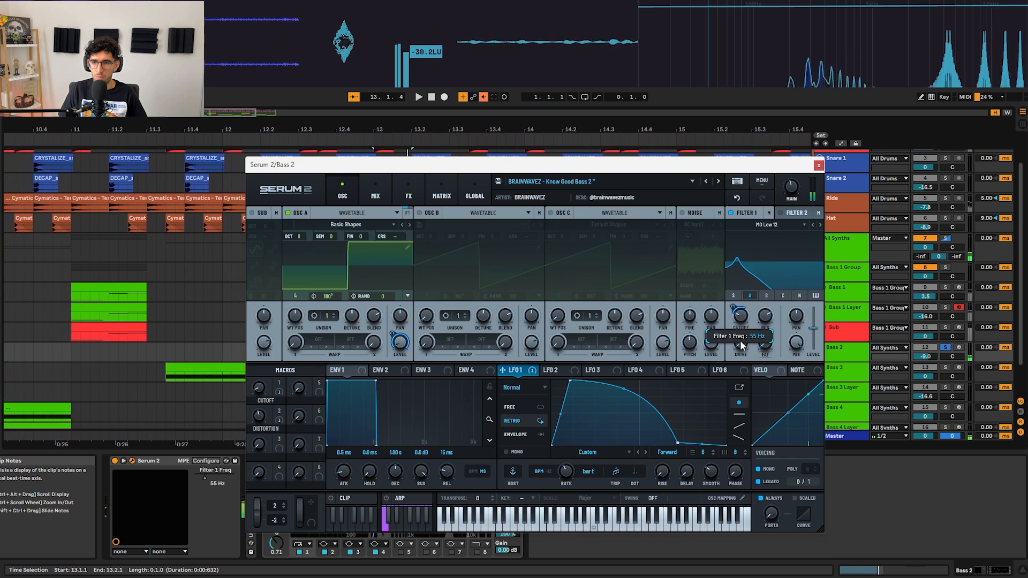
pyautogui.click(482, 97)
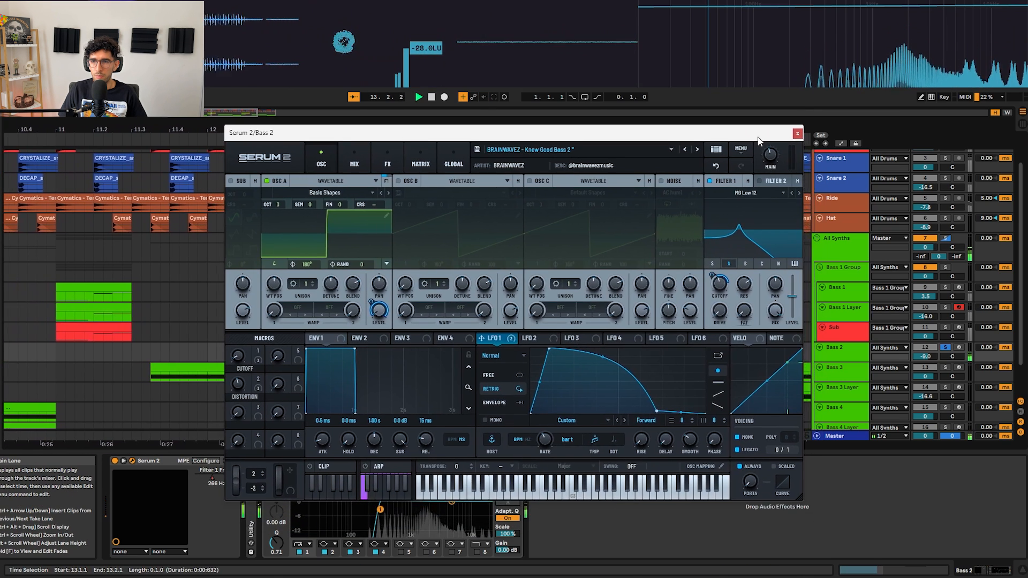
pyautogui.click(819, 162)
# - Select the first Bass 3 clip, solo the track, and play it
pyautogui.scroll(-3, 471, 298)
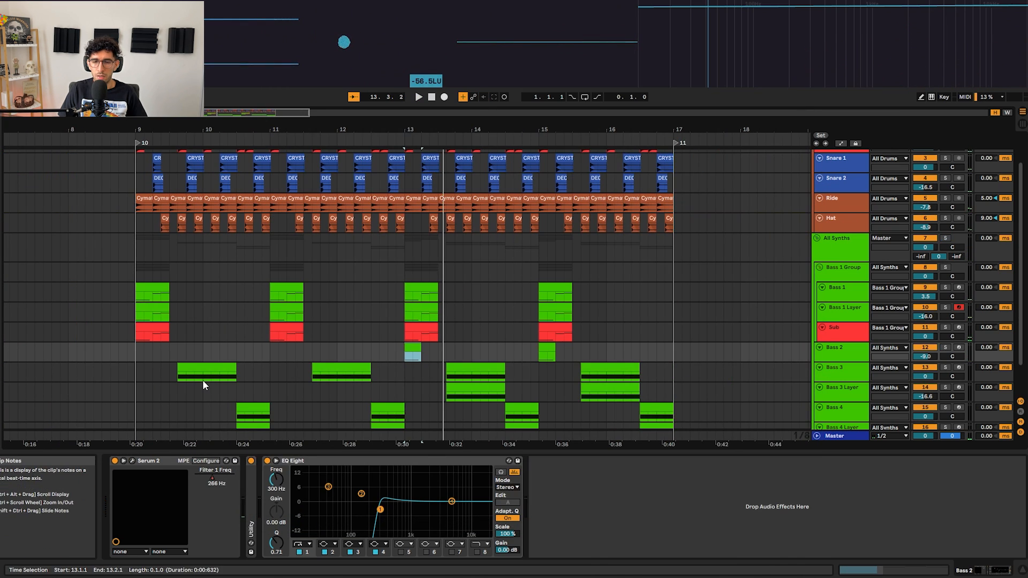
pyautogui.click(204, 377)
pyautogui.scroll(5, 201, 368)
pyautogui.scroll(1, 219, 370)
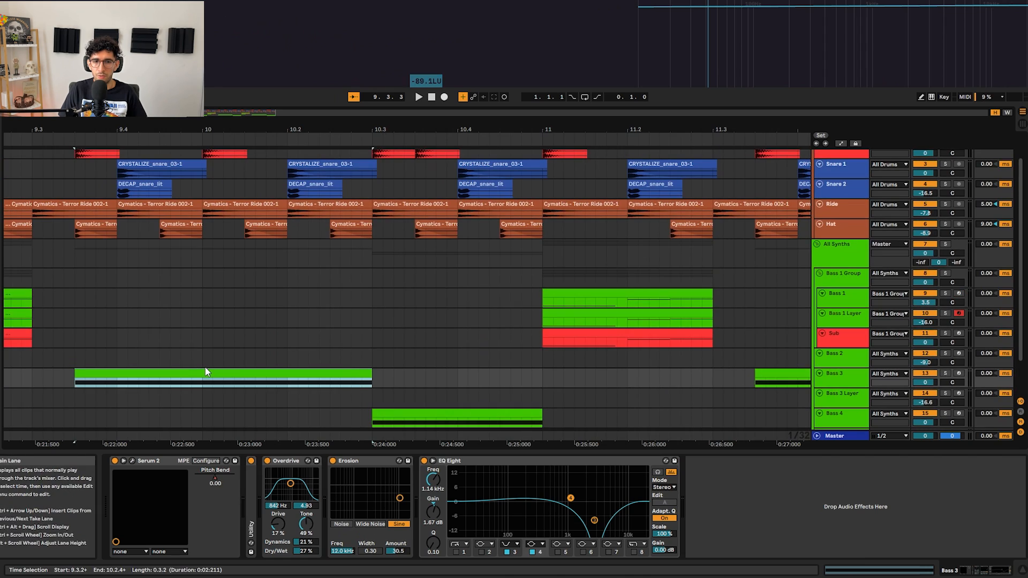
pyautogui.scroll(-3, 196, 372)
pyautogui.scroll(-1, 259, 319)
pyautogui.press('space')
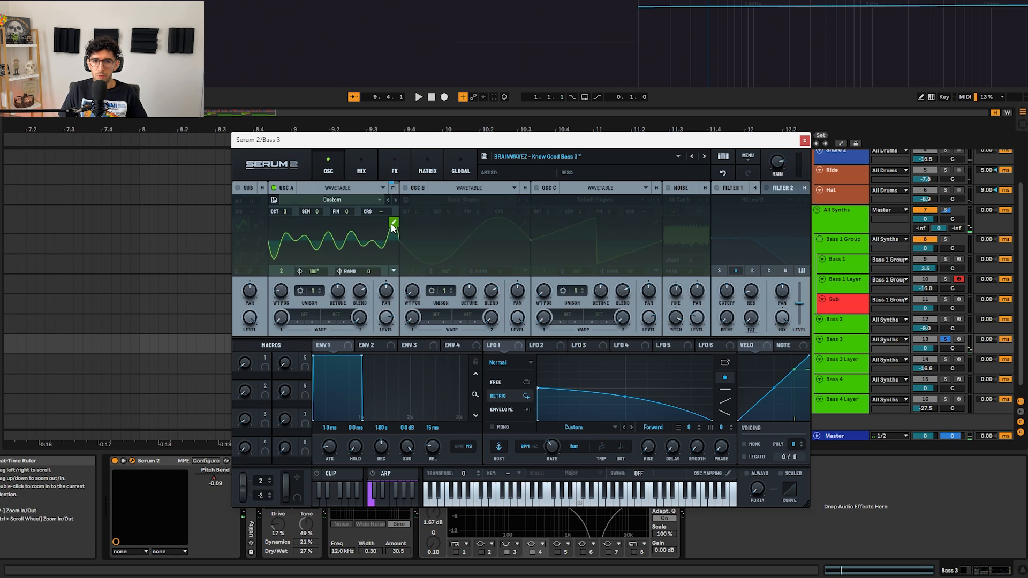
# - Examine OSC A's custom wavetable in Serum 2's wavetable editor at 8x zoom, and play that oscillator on its own
pyautogui.click(393, 222)
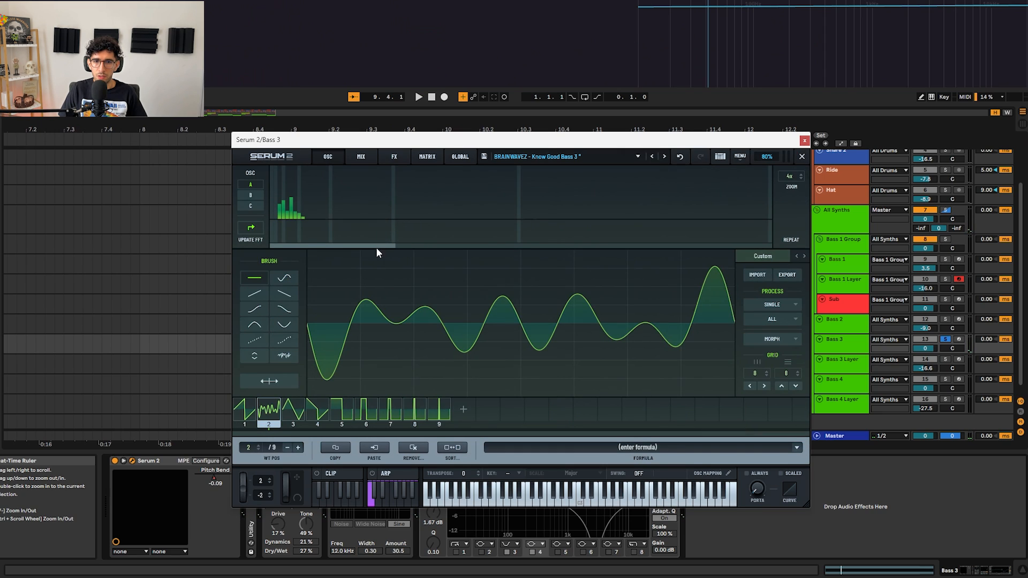
pyautogui.click(801, 174)
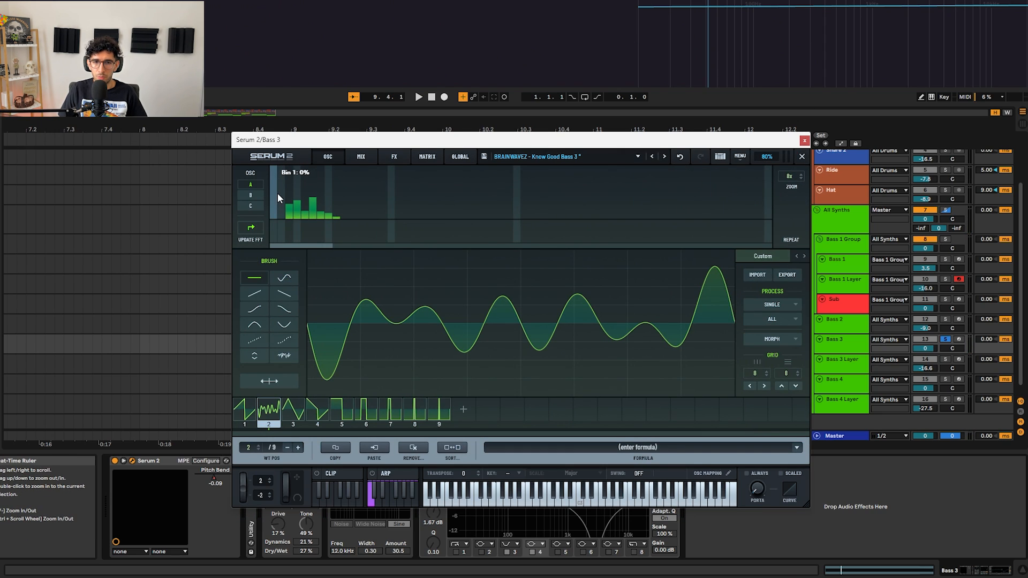
pyautogui.click(327, 157)
pyautogui.press('space')
pyautogui.moveTo(466, 144); pyautogui.dragTo(524, 205)
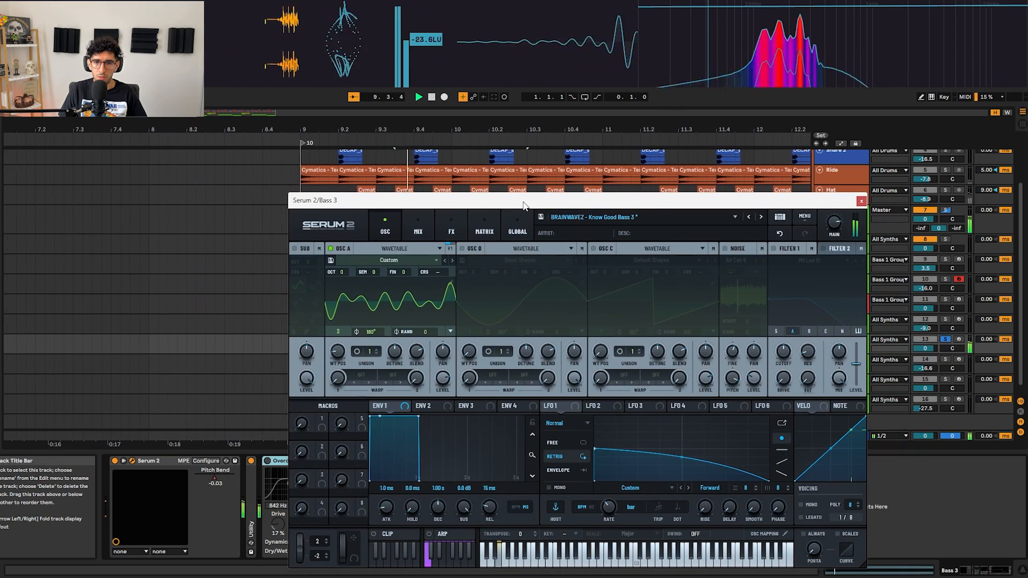
# - Turn on OSC B with Basic Shapes and the Air Can 5 noise in Bass 3's Serum 2, auditioning each added layer
pyautogui.click(462, 248)
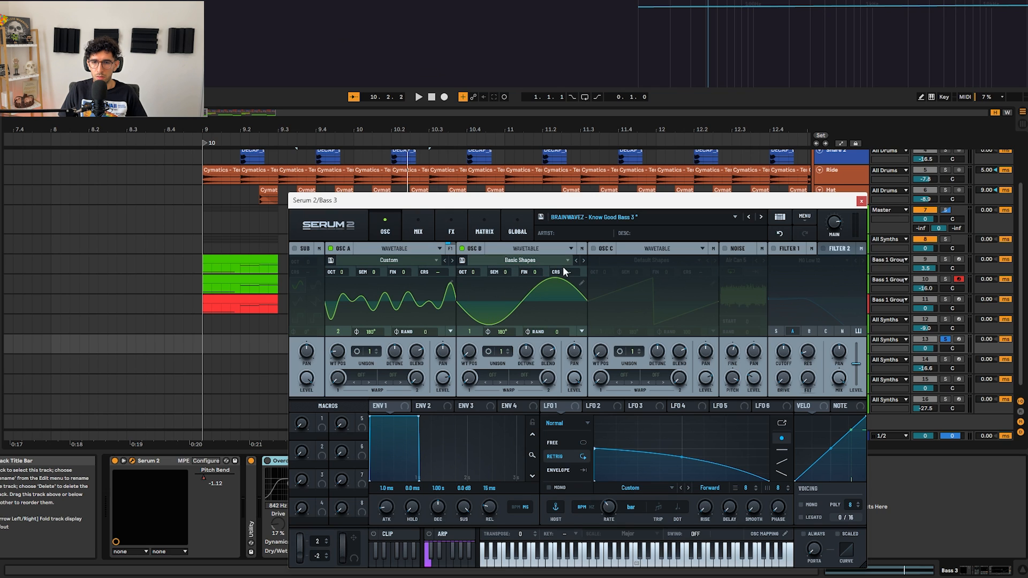
pyautogui.moveTo(636, 206); pyautogui.dragTo(580, 143)
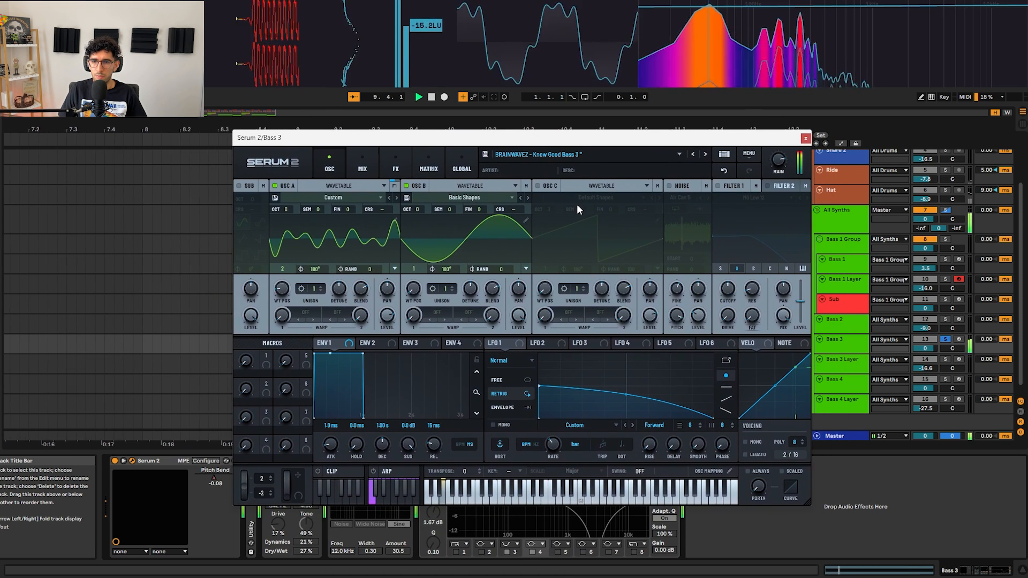
pyautogui.click(667, 185)
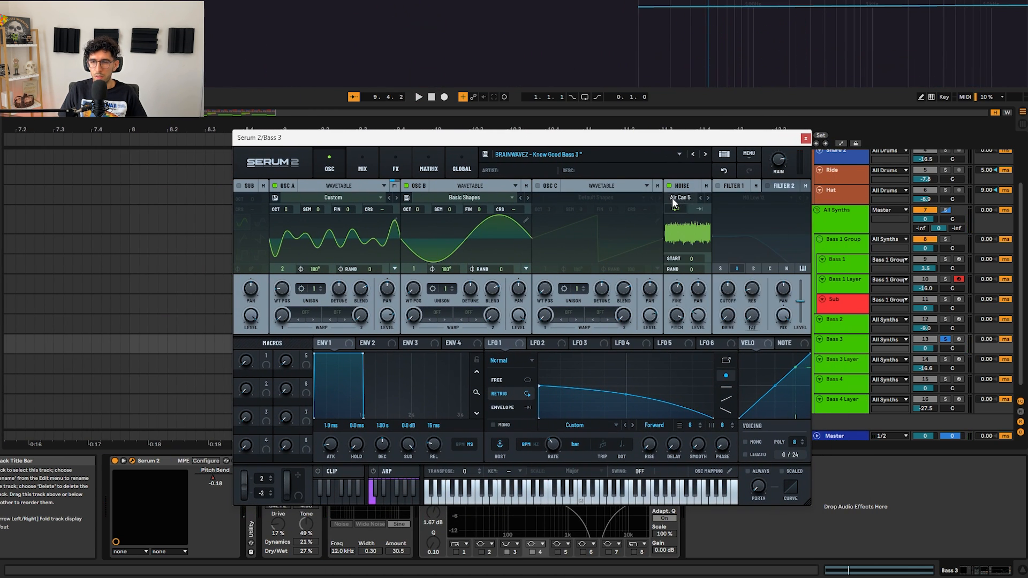
pyautogui.click(675, 208)
pyautogui.press('space')
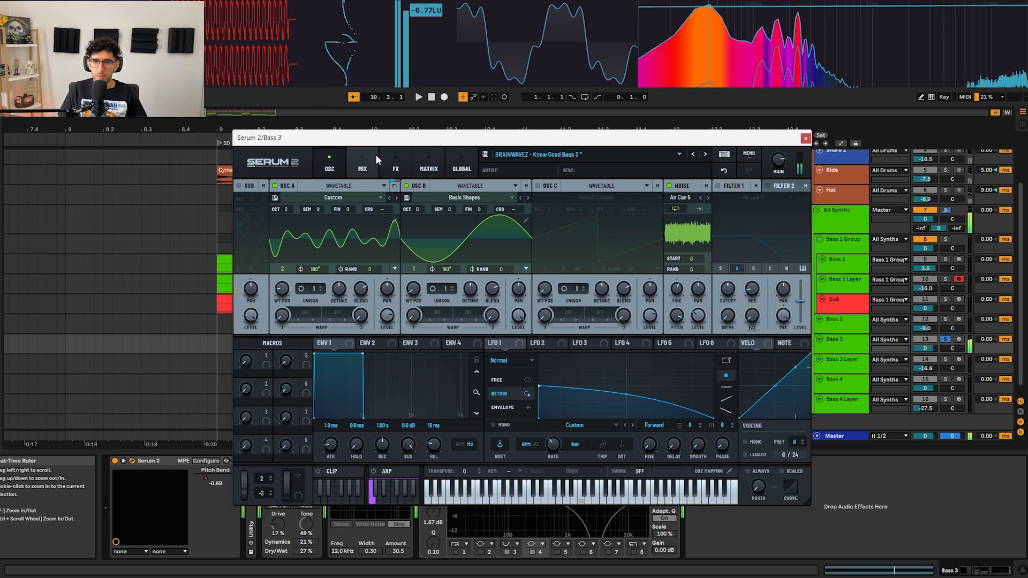
# - Show Bass 3's Pitch Bend automation in an enlarged lane and play it from 9.3.3
pyautogui.click(395, 158)
pyautogui.click(329, 168)
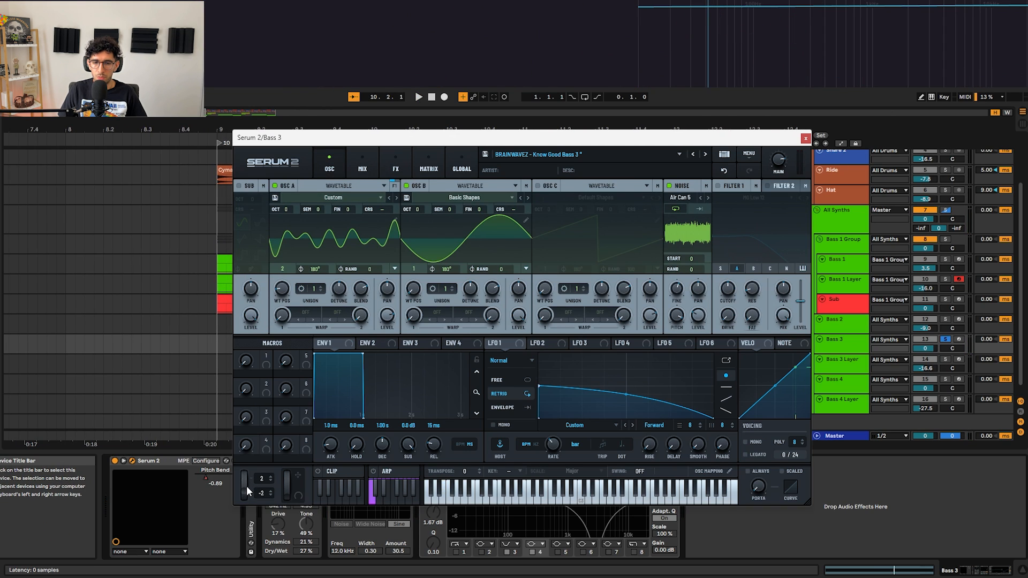
pyautogui.click(133, 461)
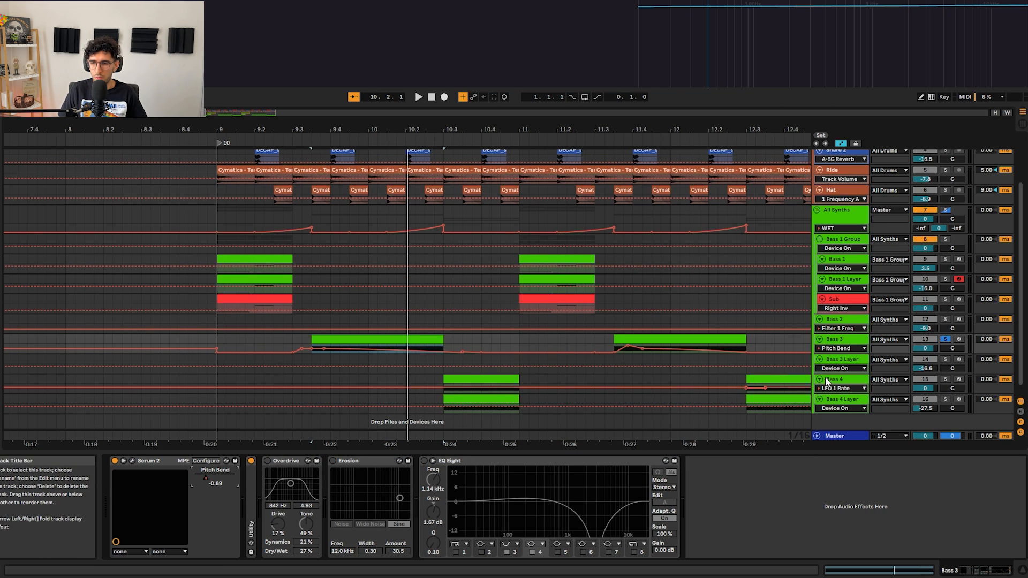
pyautogui.moveTo(840, 354); pyautogui.dragTo(840, 384)
pyautogui.click(311, 311)
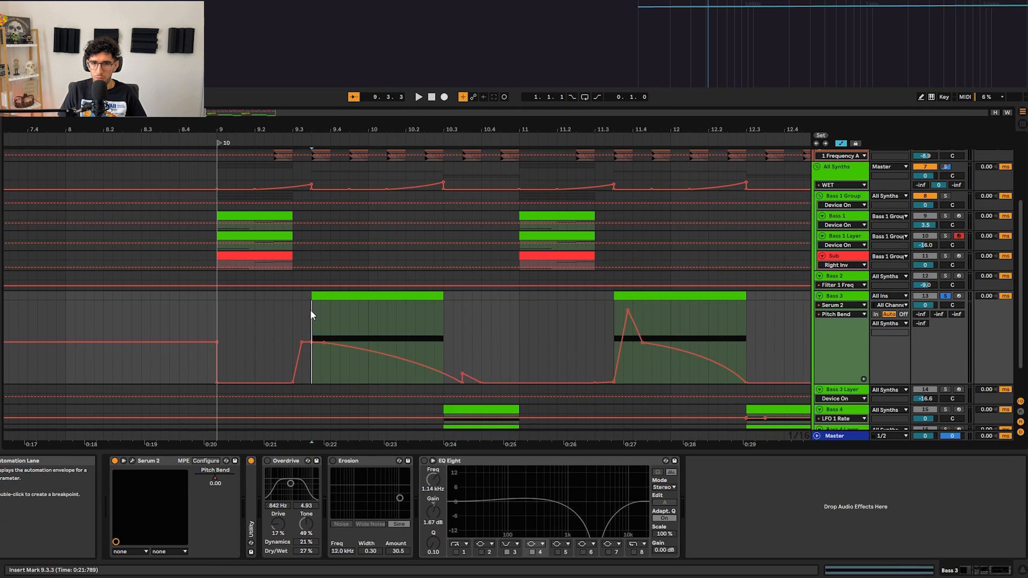
pyautogui.press('space')
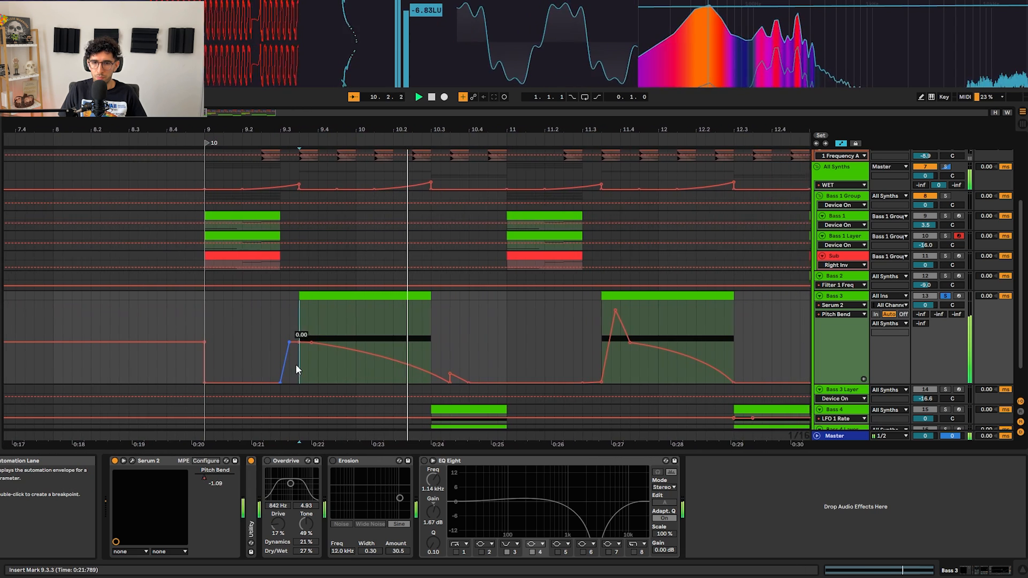
pyautogui.press('space')
# - Enable the Hyper/Dimension and Utility effects in Bass 3's Serum 2 effects chain, auditioning the sound between changes
pyautogui.click(132, 460)
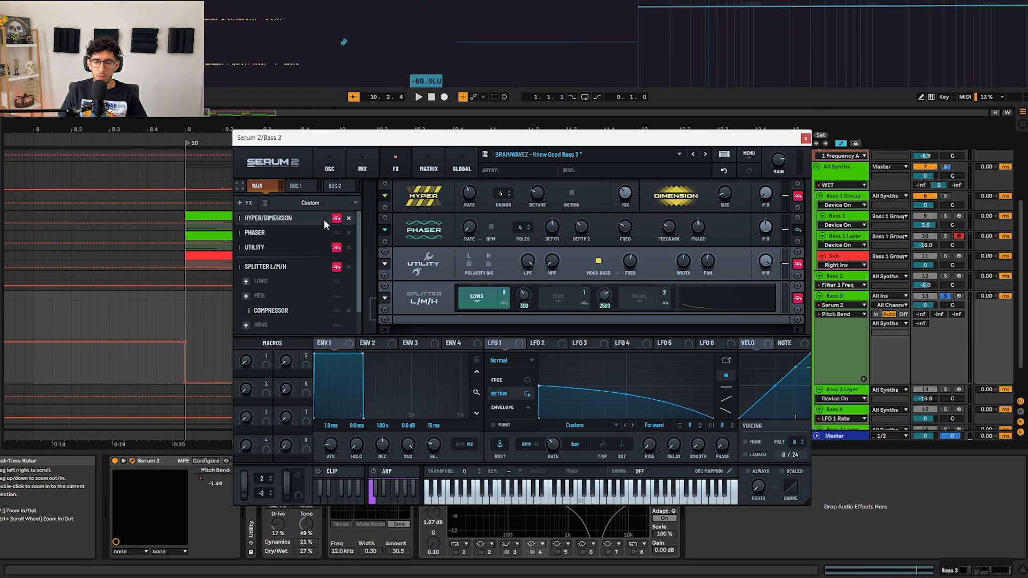
pyautogui.click(336, 218)
pyautogui.press('space')
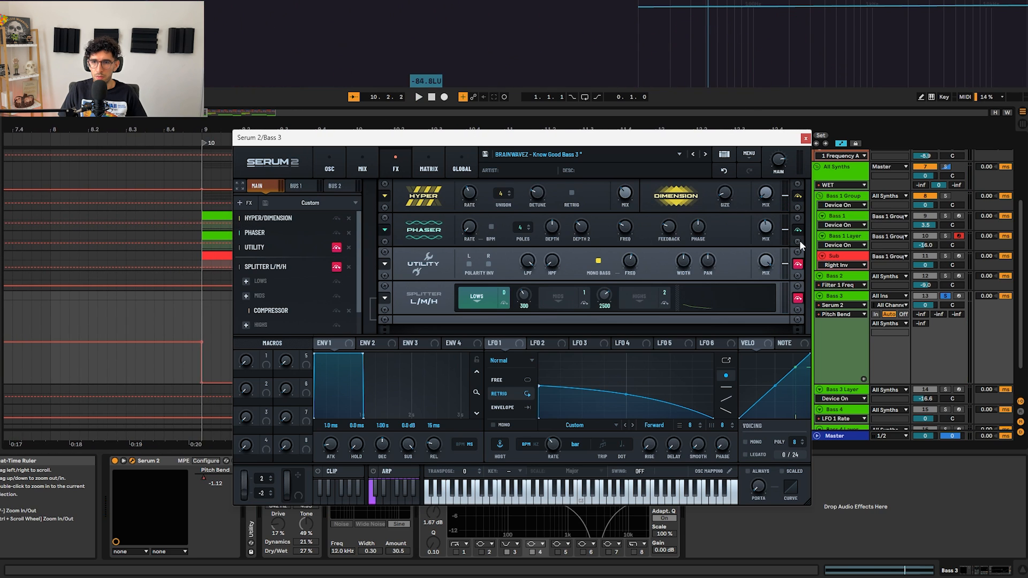
pyautogui.press('space')
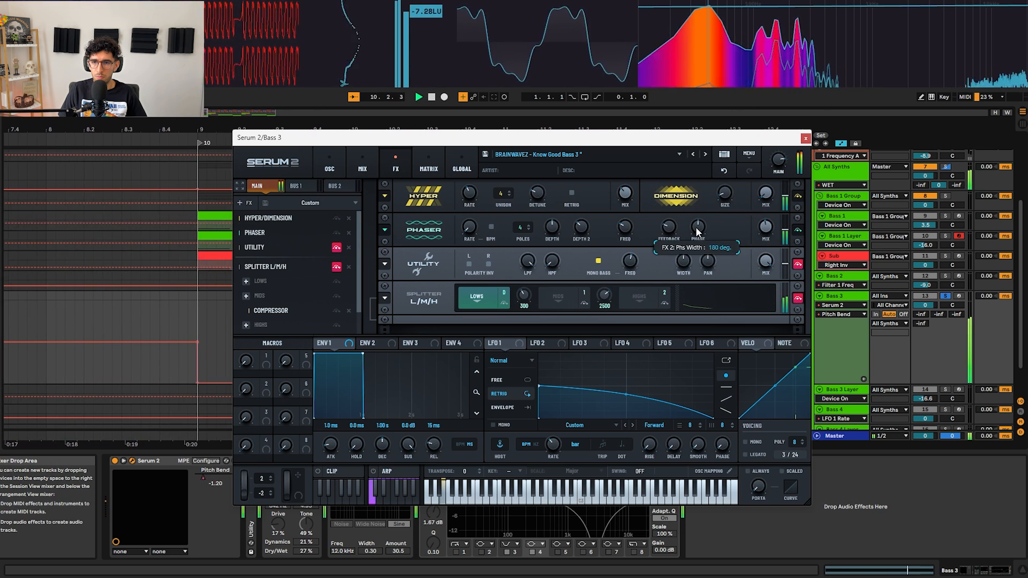
pyautogui.press('space')
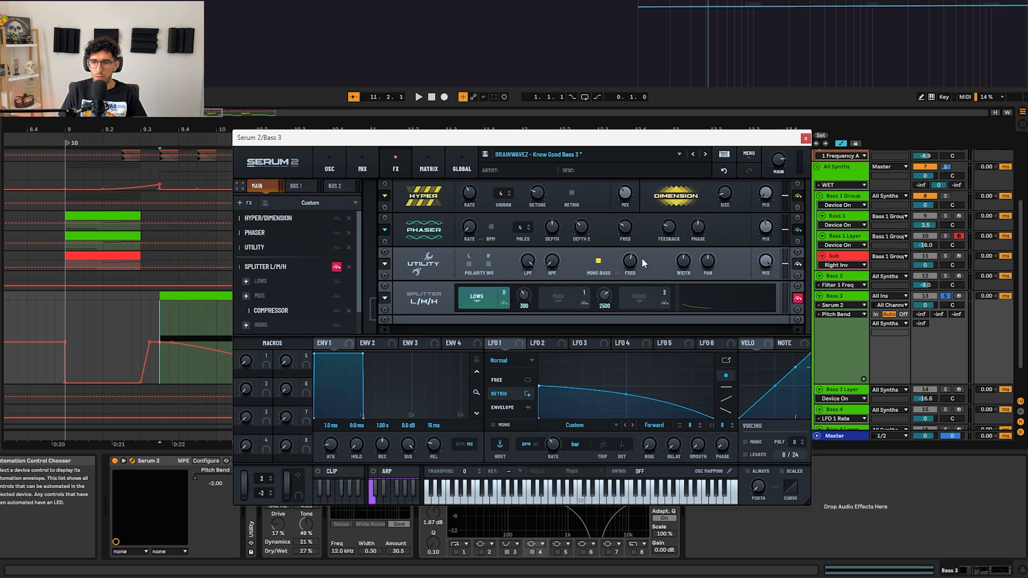
pyautogui.press('space')
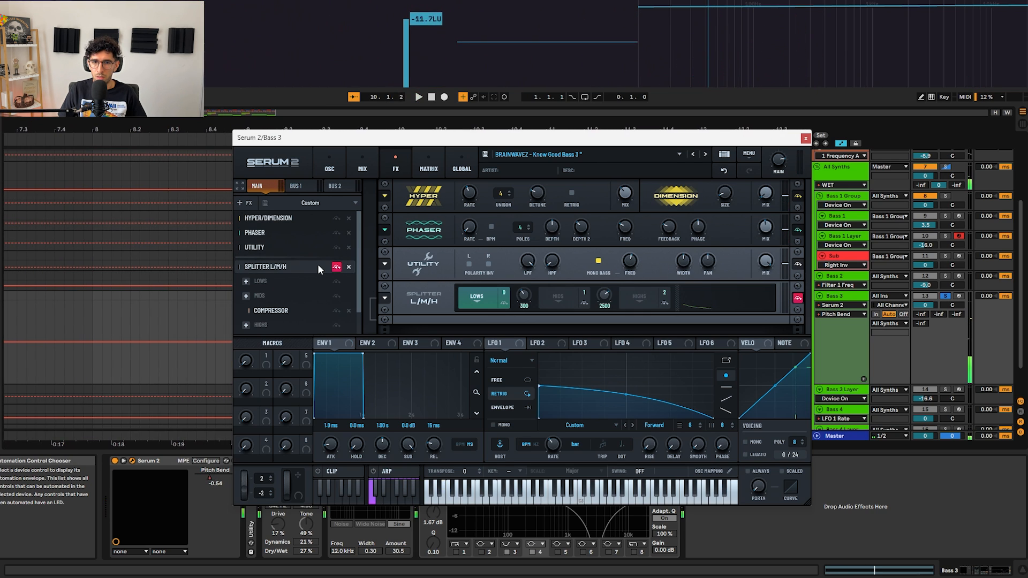
# - Enable the Splitter L/M/H in Bass 3's effects, display the mids band's multiband compressor, and play the sound
pyautogui.scroll(-2, 360, 270)
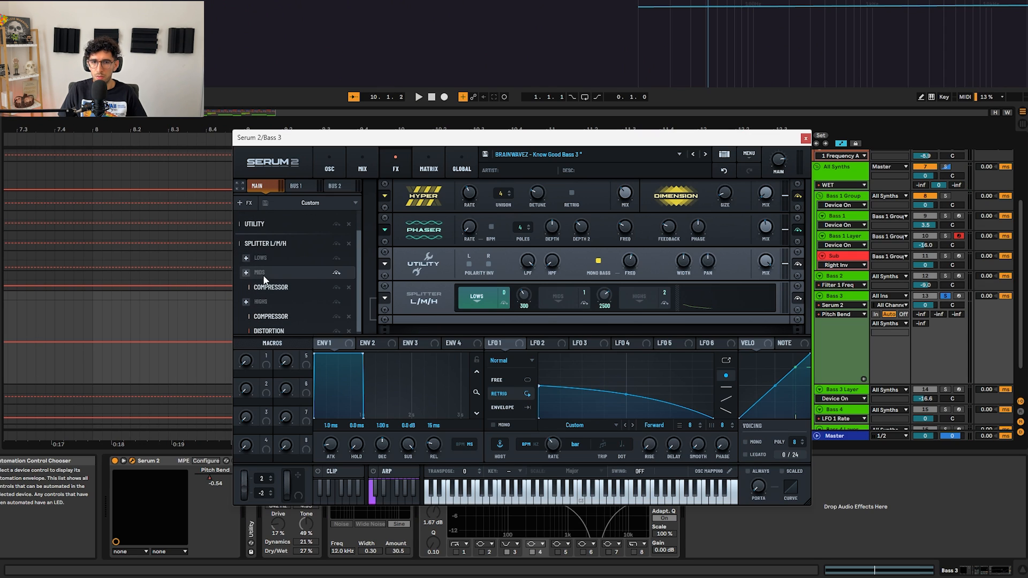
pyautogui.scroll(-1, 359, 267)
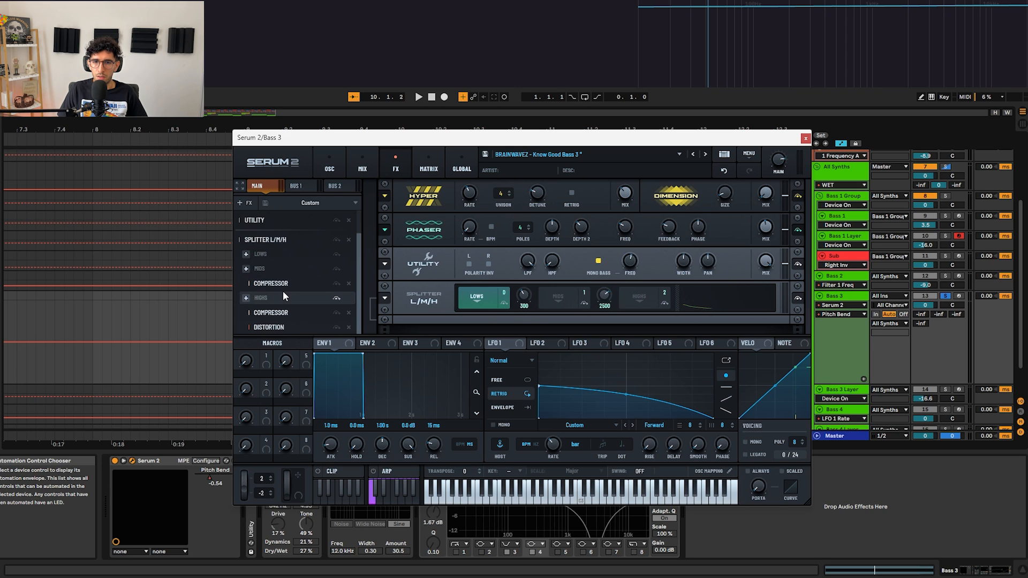
pyautogui.click(557, 297)
pyautogui.scroll(-1, 728, 289)
pyautogui.press('space')
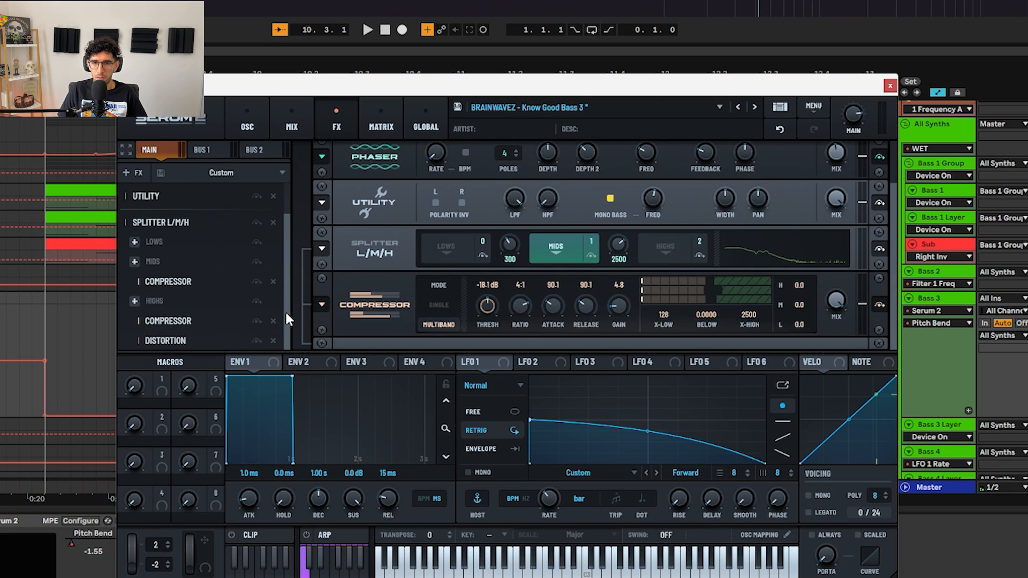
# - Display the splitter's highs band and examine its multiband compressor and Linear Fold distortion
pyautogui.scroll(2, 589, 241)
pyautogui.scroll(-2, 692, 274)
pyautogui.click(667, 249)
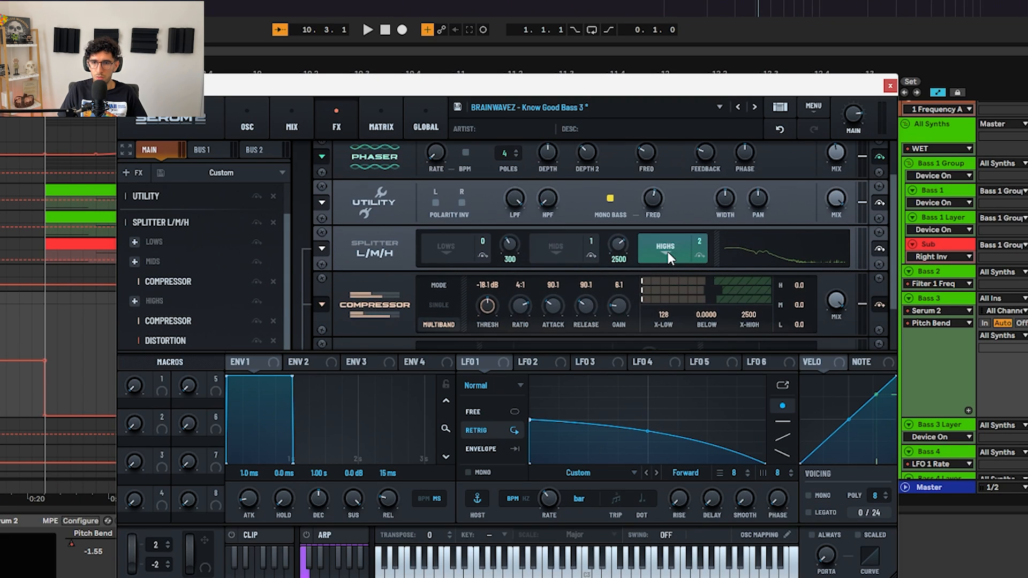
pyautogui.scroll(-2, 494, 330)
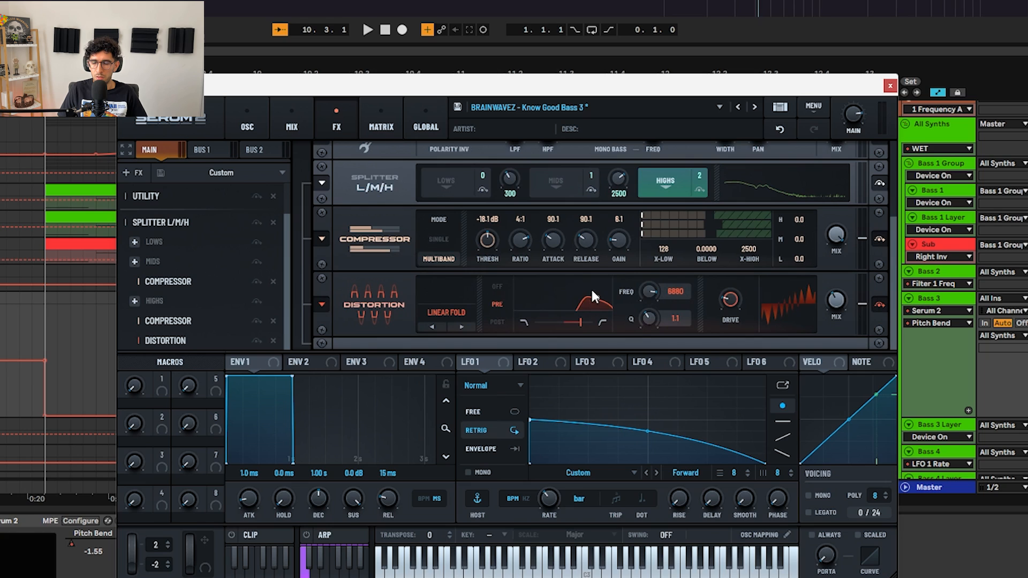
# - Compare Bass 3 with the highs band's compressor and distortion bypassed and active, and close Serum 2
pyautogui.press('space')
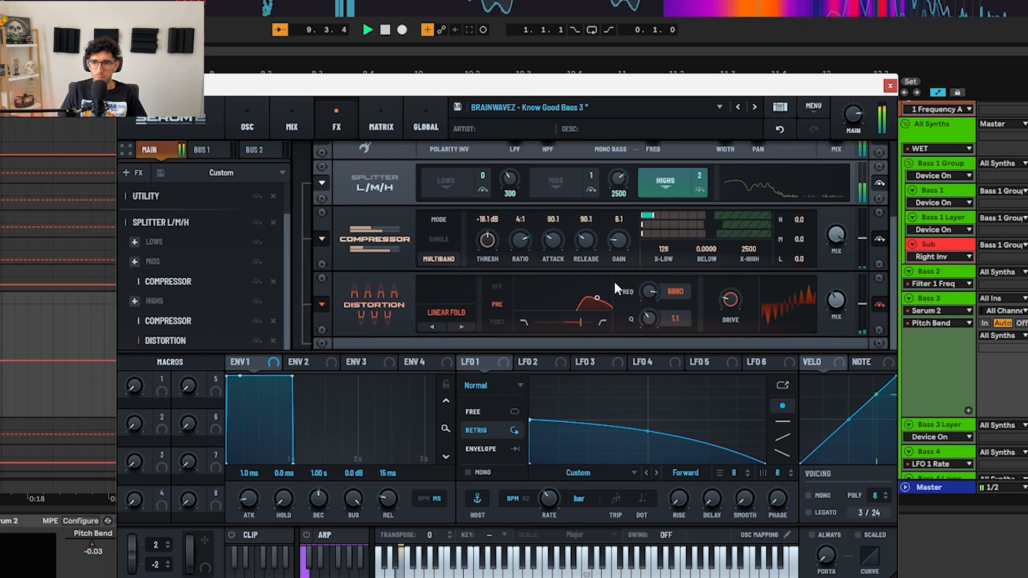
pyautogui.click(256, 340)
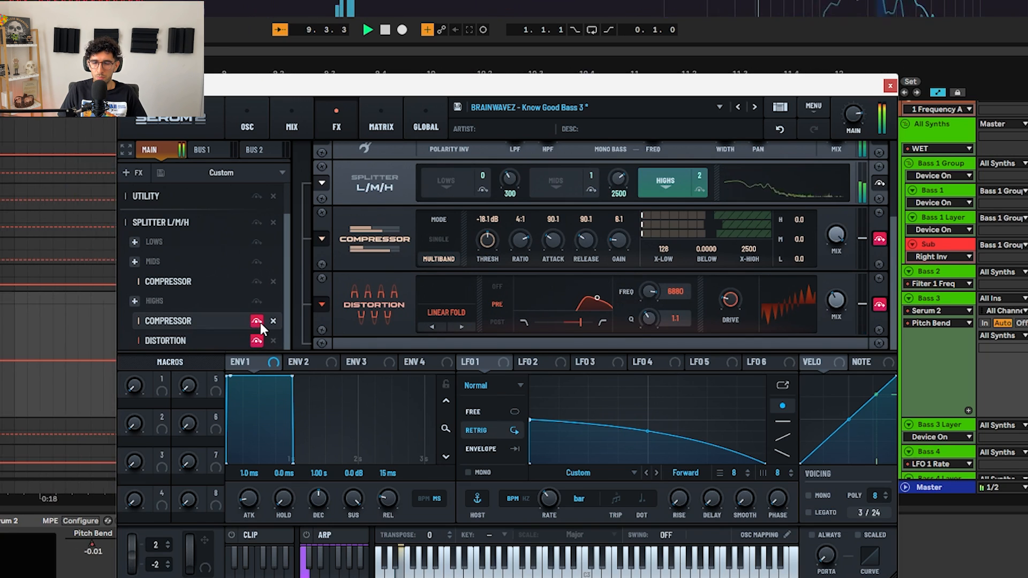
pyautogui.click(257, 336)
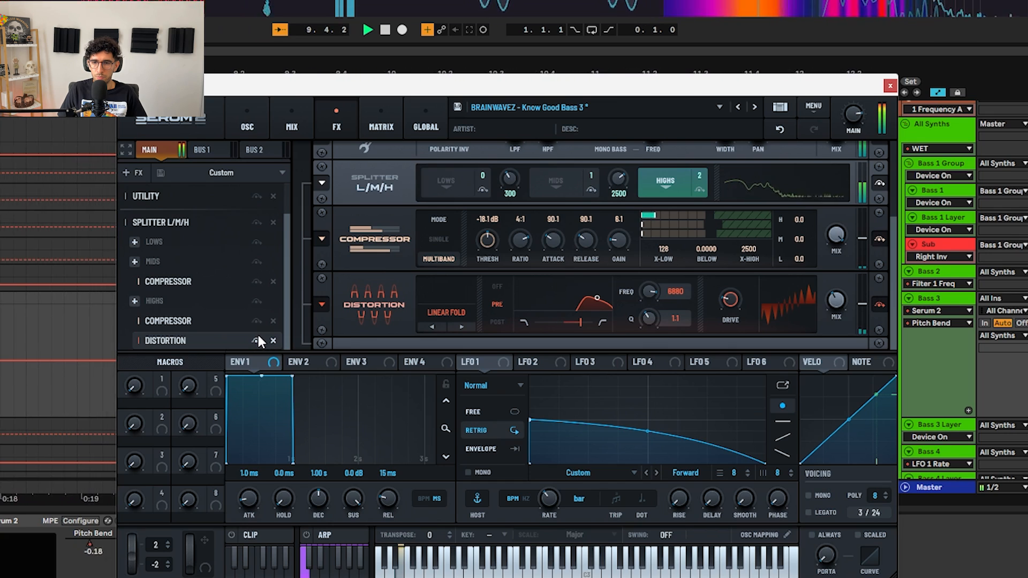
pyautogui.click(891, 86)
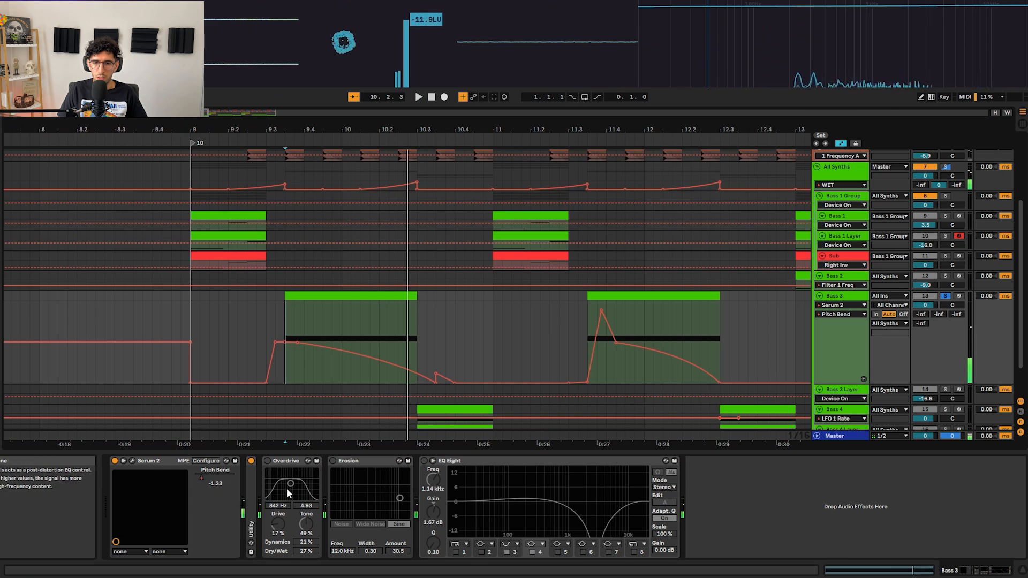
# - Enable Bass 3's Overdrive, Erosion and EQ Eight devices, auditioning between changes, and select band 3 in EQ Eight
pyautogui.click(269, 462)
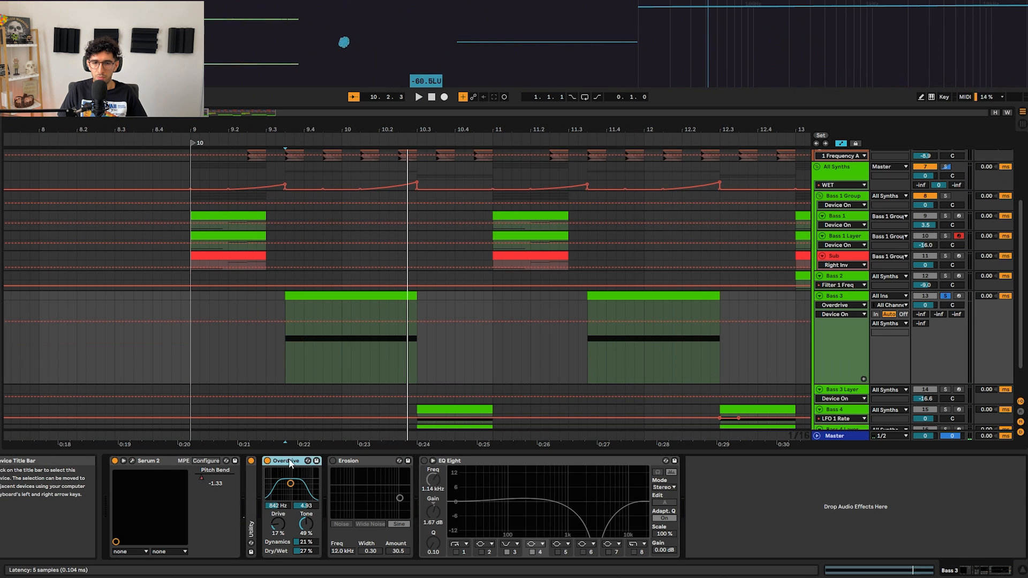
pyautogui.press('space')
pyautogui.click(334, 460)
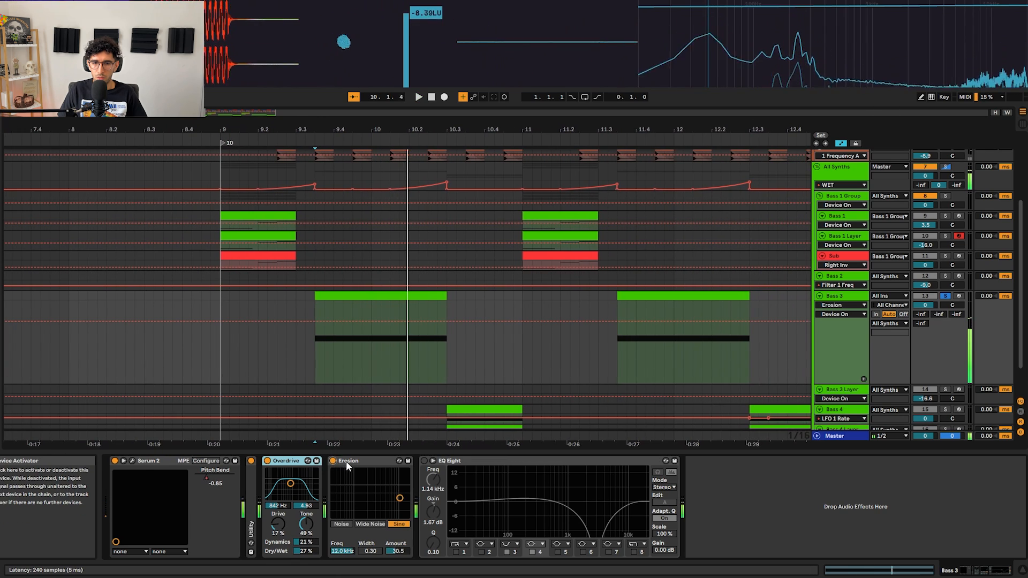
pyautogui.click(424, 460)
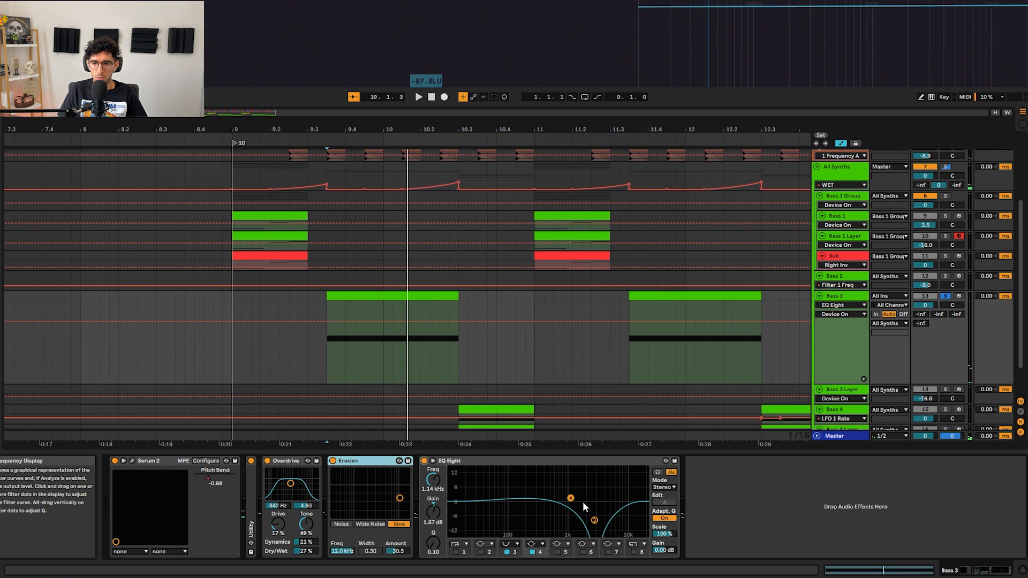
pyautogui.click(593, 519)
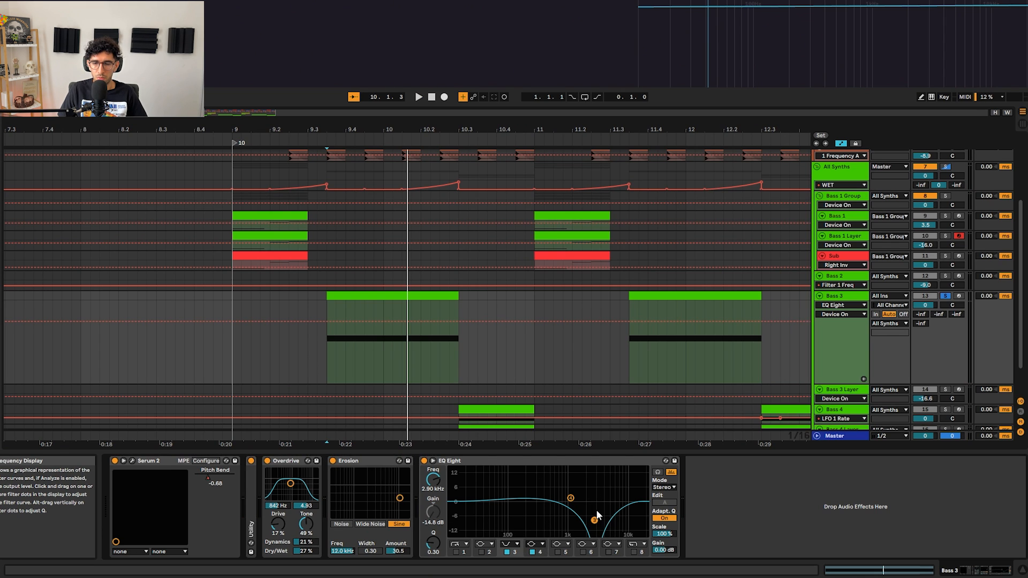
pyautogui.press('space')
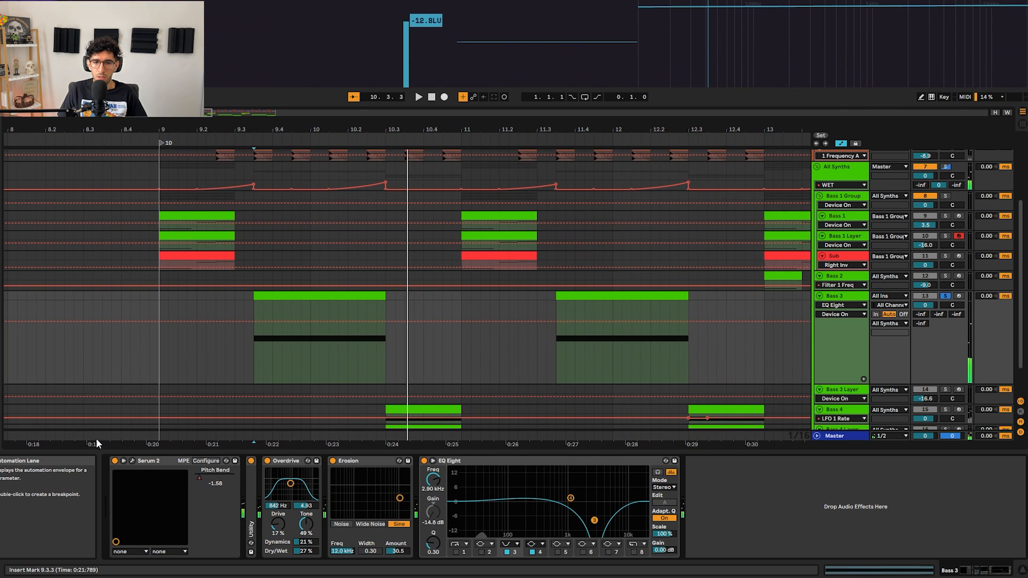
# - Display Bass 3's Serum 2 Pitch Bend automation and audition it repeatedly from the start of the second clip at 11.3.3
pyautogui.click(199, 477)
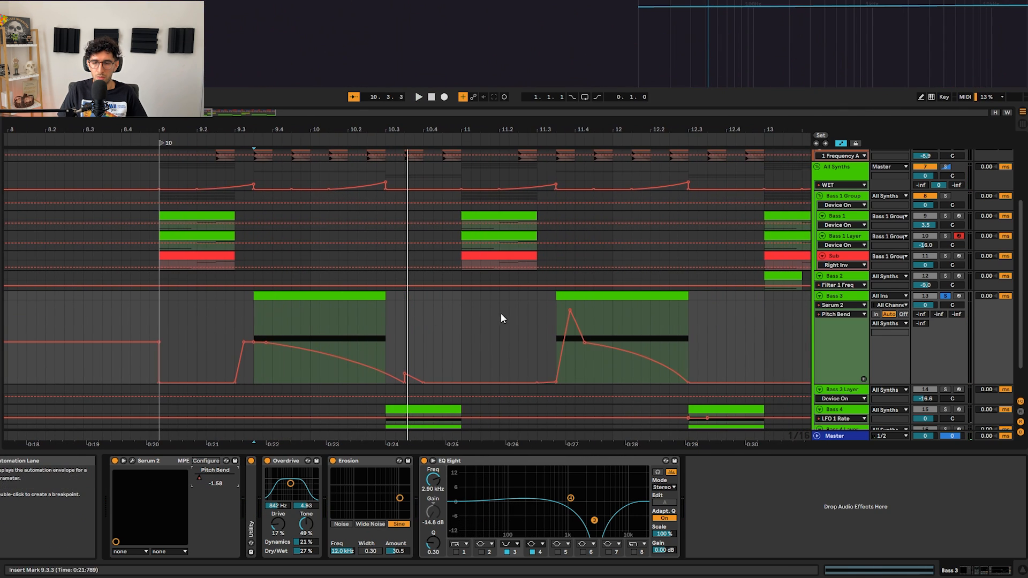
pyautogui.hscroll(2, 514, 318)
pyautogui.hscroll(4, 403, 326)
pyautogui.scroll(-3, 403, 326)
pyautogui.click(455, 306)
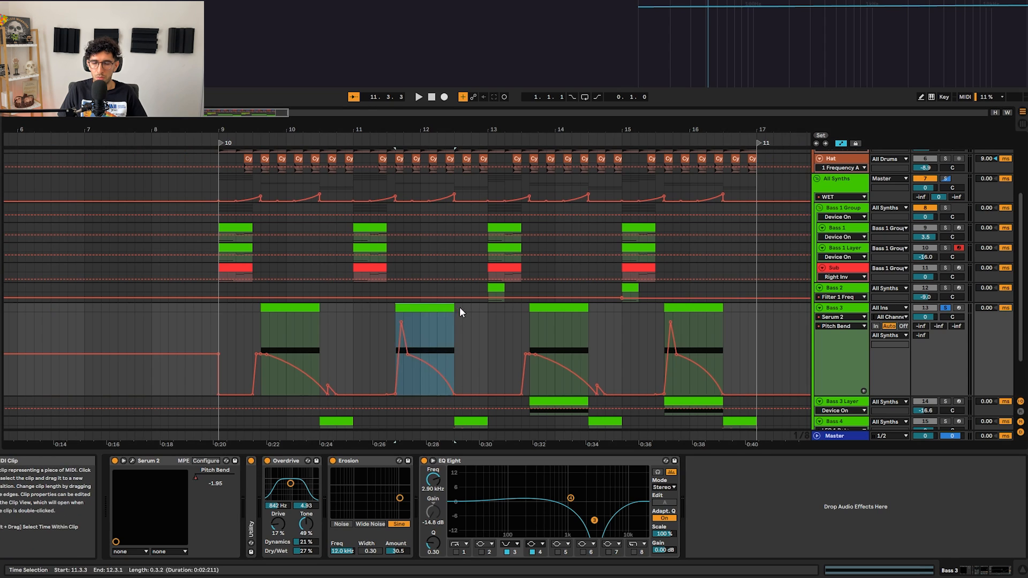
pyautogui.scroll(3, 459, 307)
pyautogui.click(321, 352)
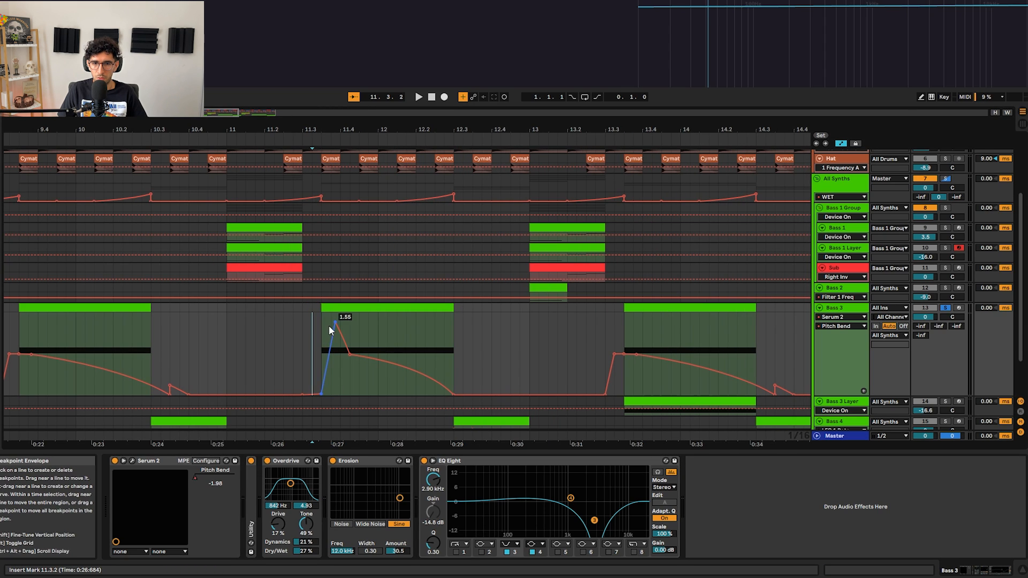
pyautogui.press('space')
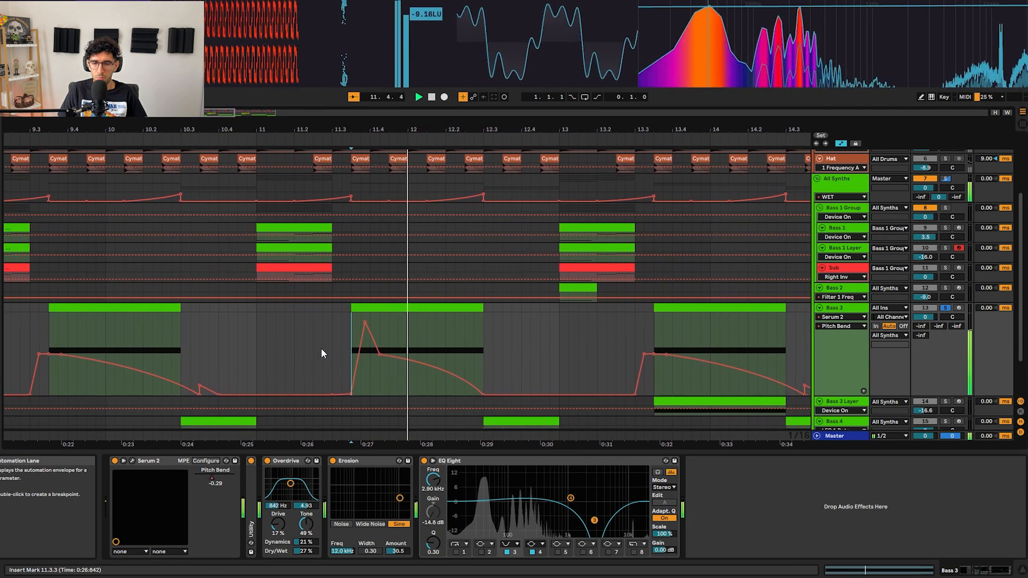
pyautogui.press('space')
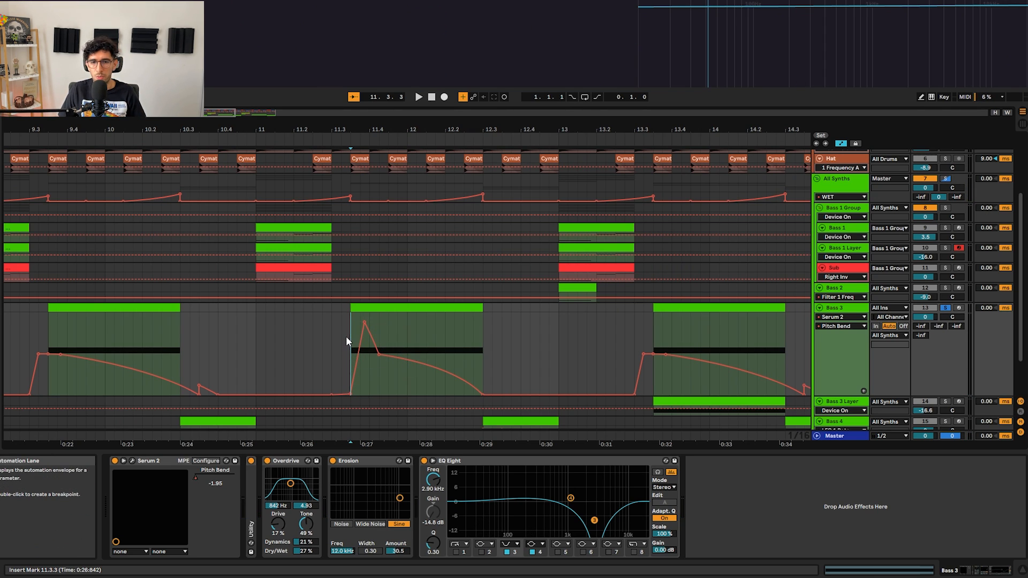
pyautogui.press('space')
pyautogui.scroll(-6, 346, 335)
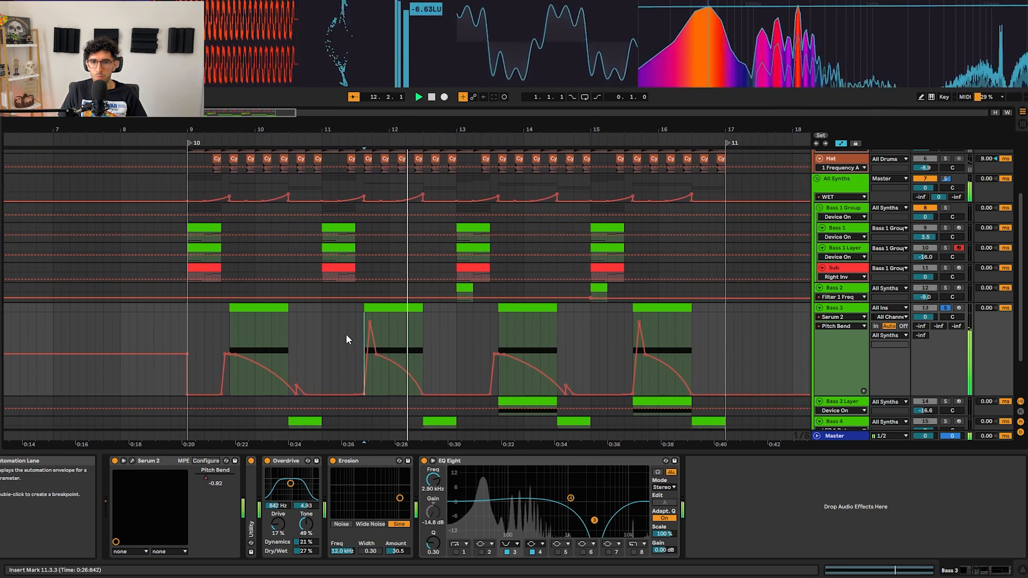
pyautogui.press('space')
# - Hide the automation lanes, solo the Bass 3 Layer track, and play its first clip from 13.3.3
pyautogui.press('a')
pyautogui.click(444, 336)
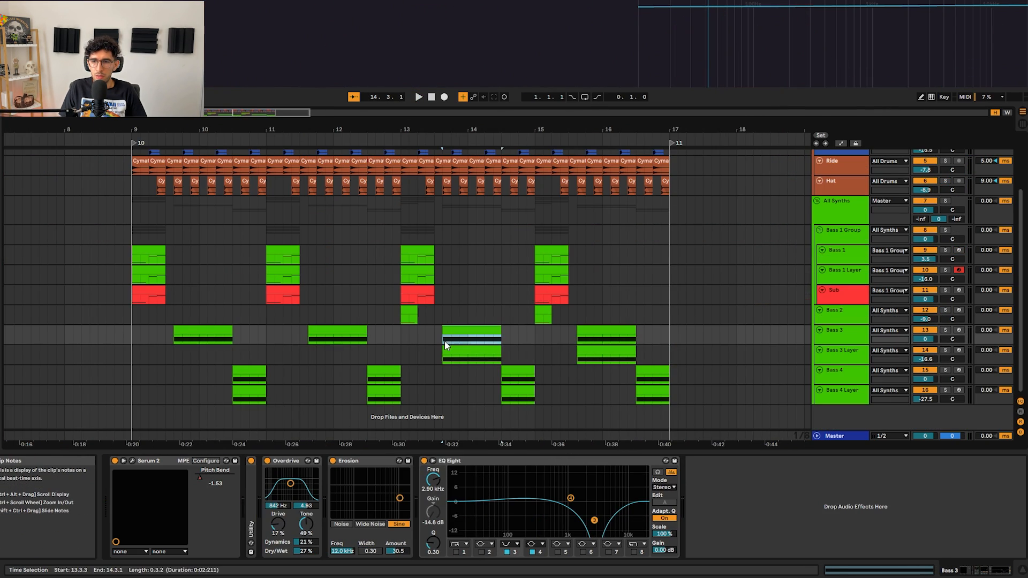
pyautogui.click(449, 357)
pyautogui.moveTo(404, 362); pyautogui.dragTo(653, 360)
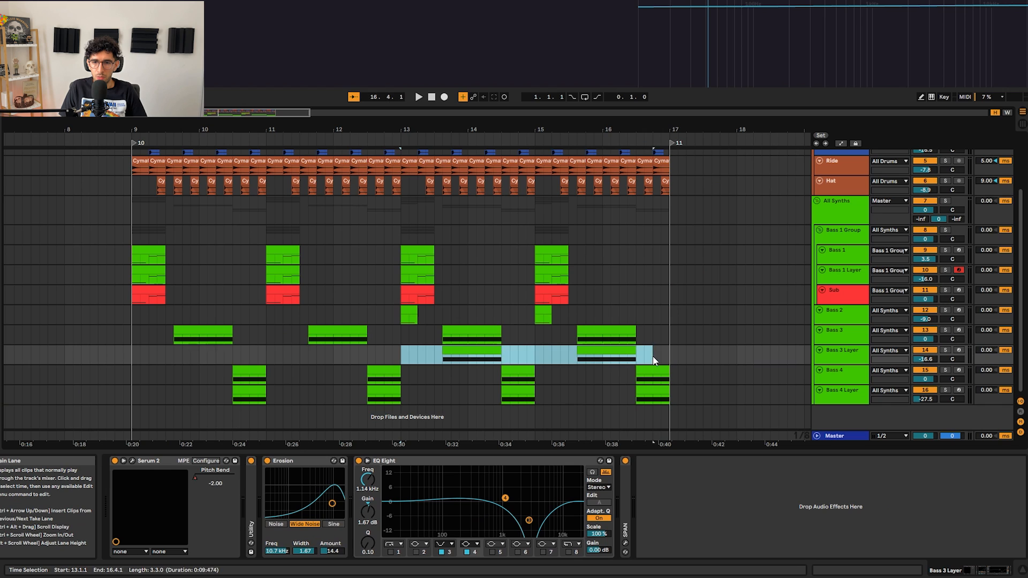
pyautogui.click(453, 353)
pyautogui.press('s')
pyautogui.press('space')
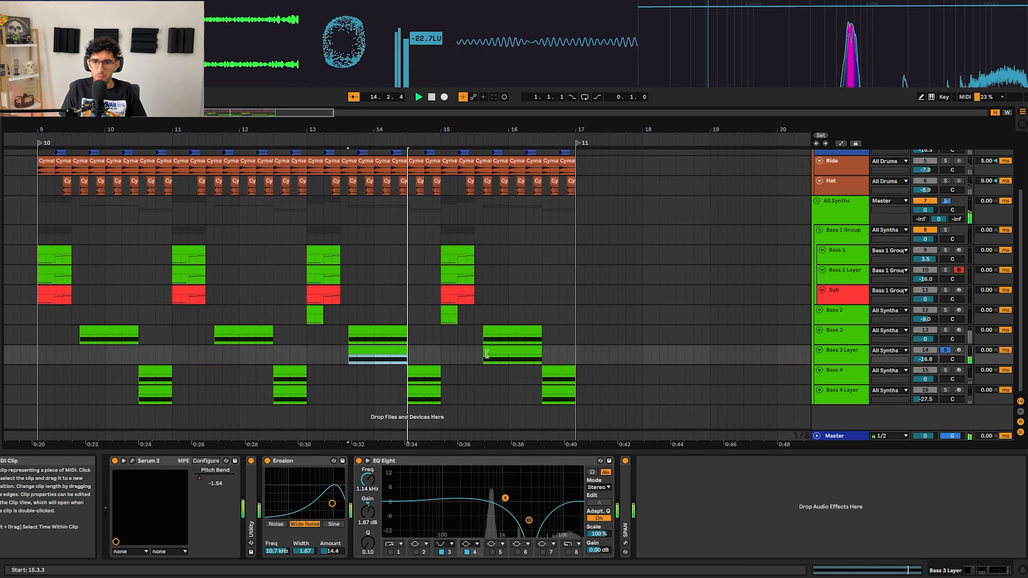
pyautogui.hscroll(-2, 488, 359)
pyautogui.press('space')
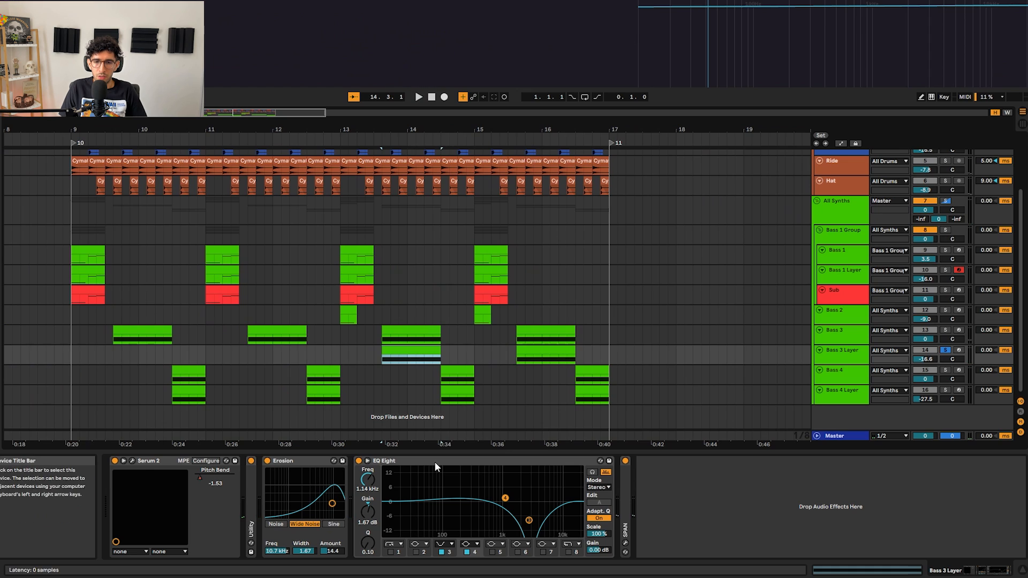
pyautogui.click(482, 460)
pyautogui.click(622, 509)
pyautogui.click(610, 509)
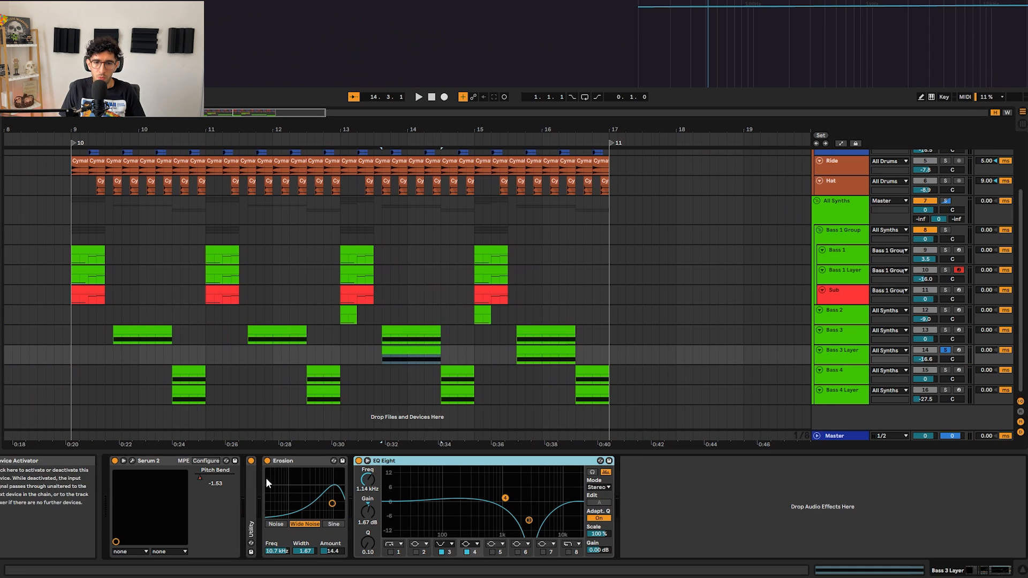
# - Open the Bass 3 Layer's Serum 2, play the sound, and examine oscillator A's warp amount
pyautogui.hotkey('ctrl', 'alt', 'p')
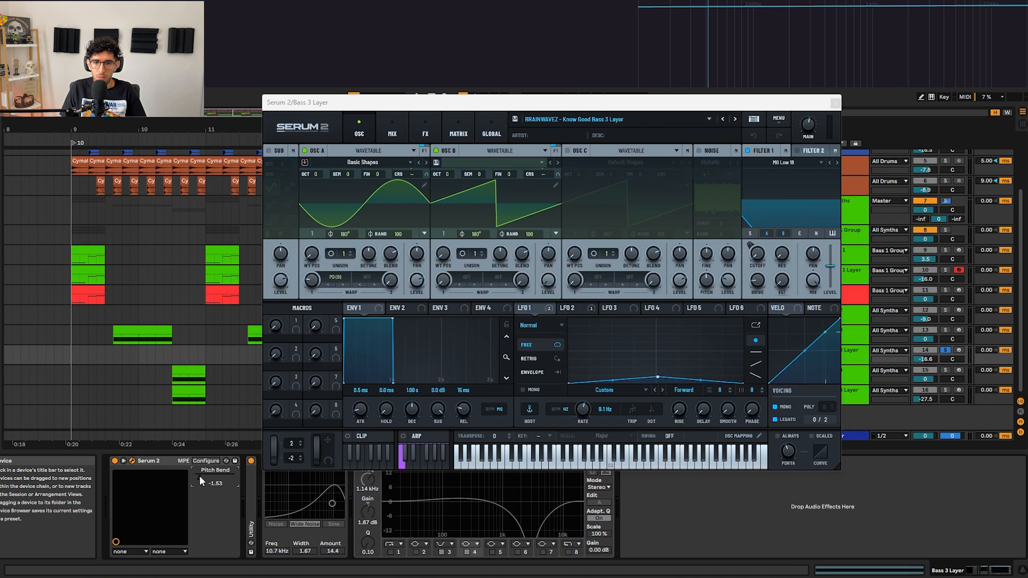
pyautogui.moveTo(589, 102); pyautogui.dragTo(556, 127)
pyautogui.press('space')
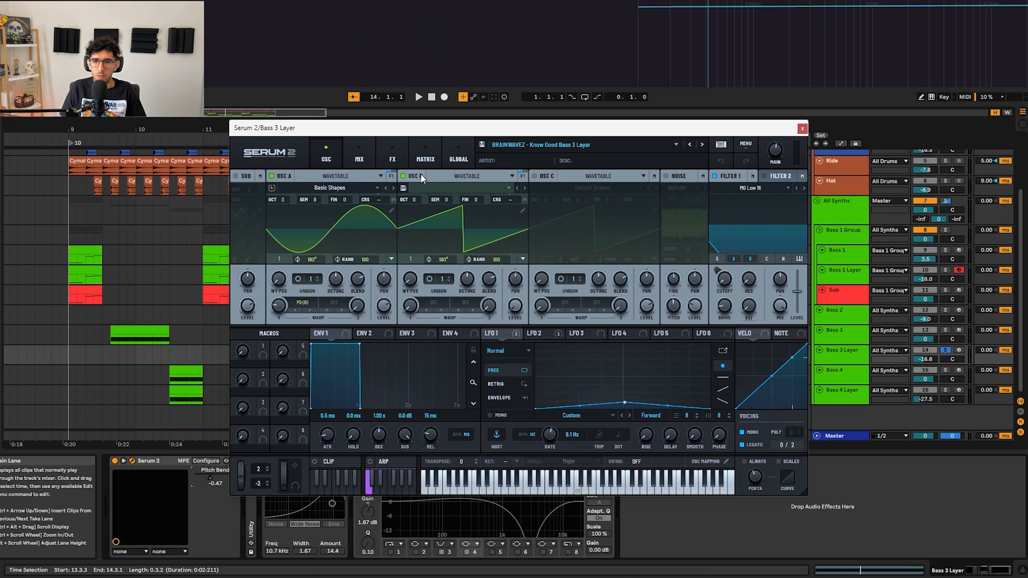
pyautogui.click(286, 304)
pyautogui.click(286, 304)
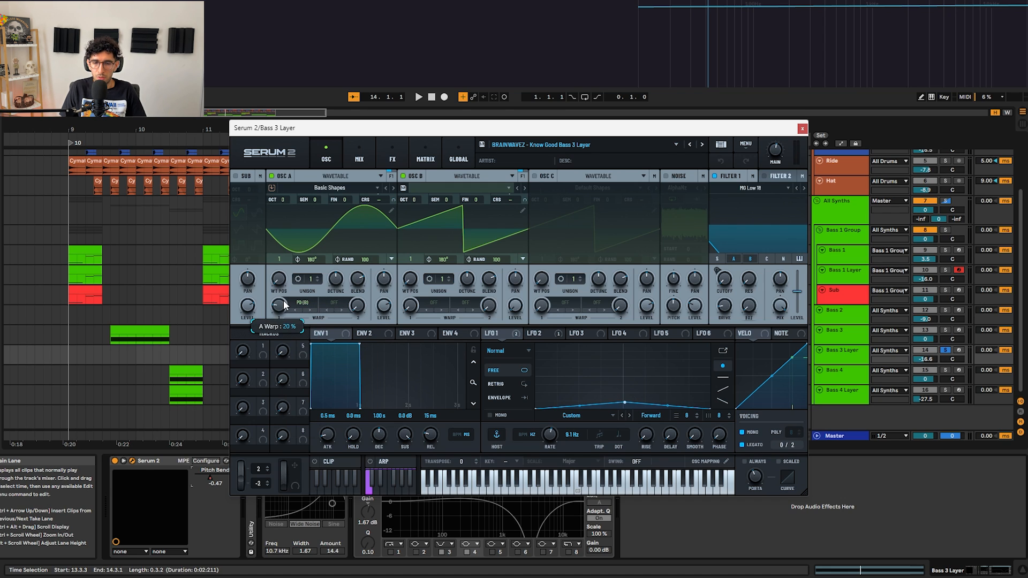
# - Compare the Bass 3 Layer's sound with all LFO 1 destinations active and bypassed
pyautogui.click(517, 337)
pyautogui.click(509, 336)
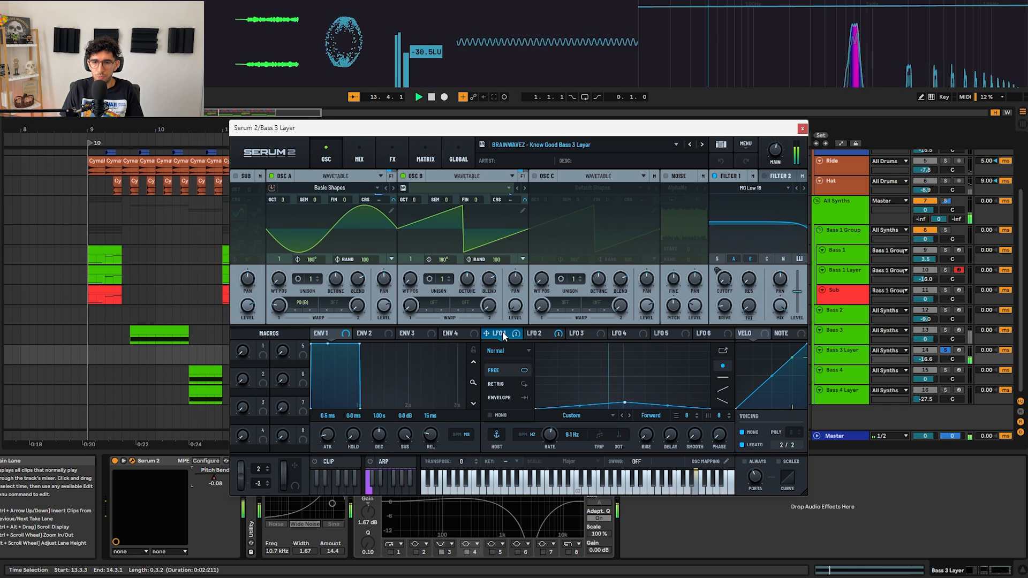
pyautogui.click(505, 335)
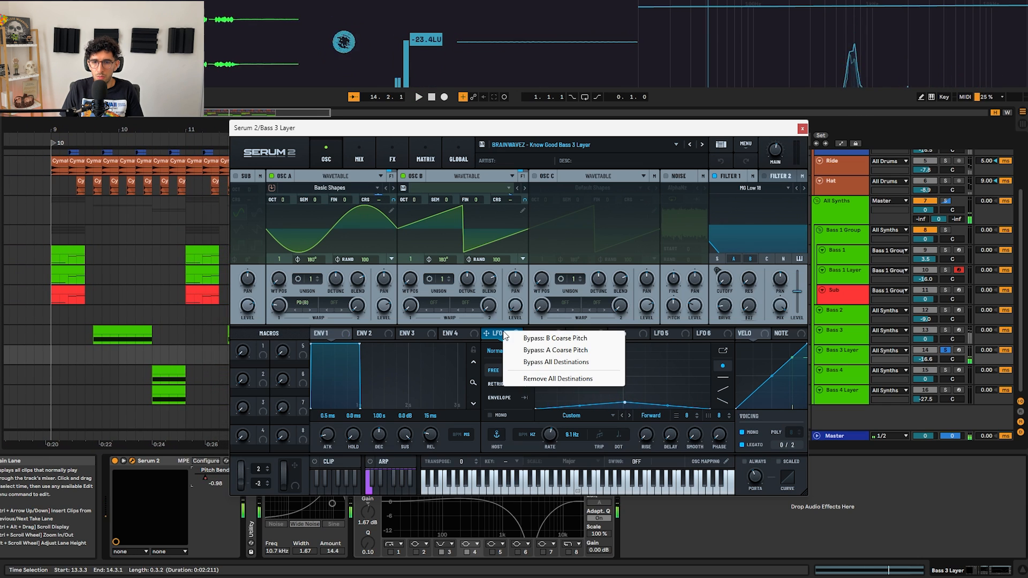
pyautogui.click(536, 362)
pyautogui.press('space')
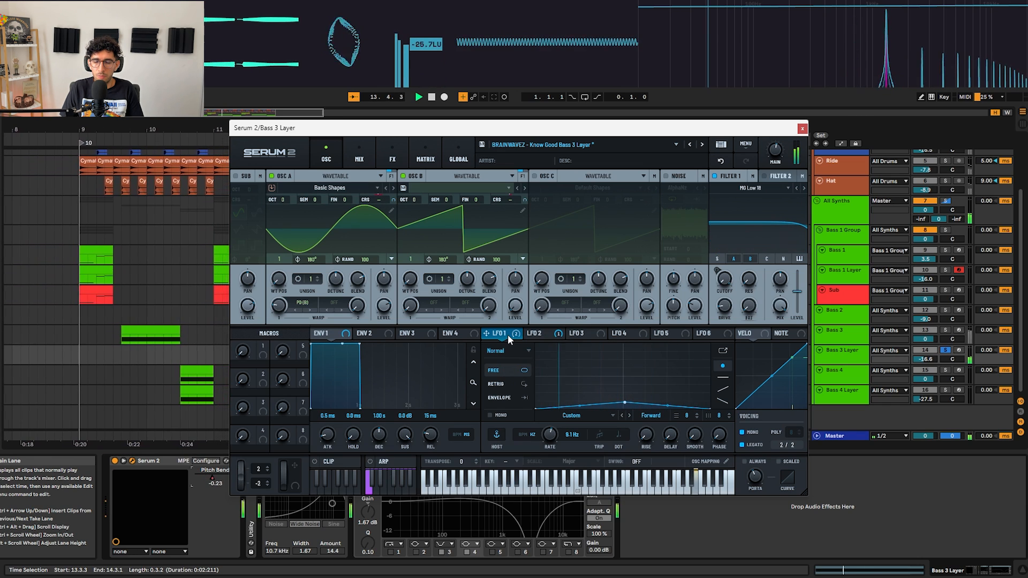
pyautogui.click(508, 333)
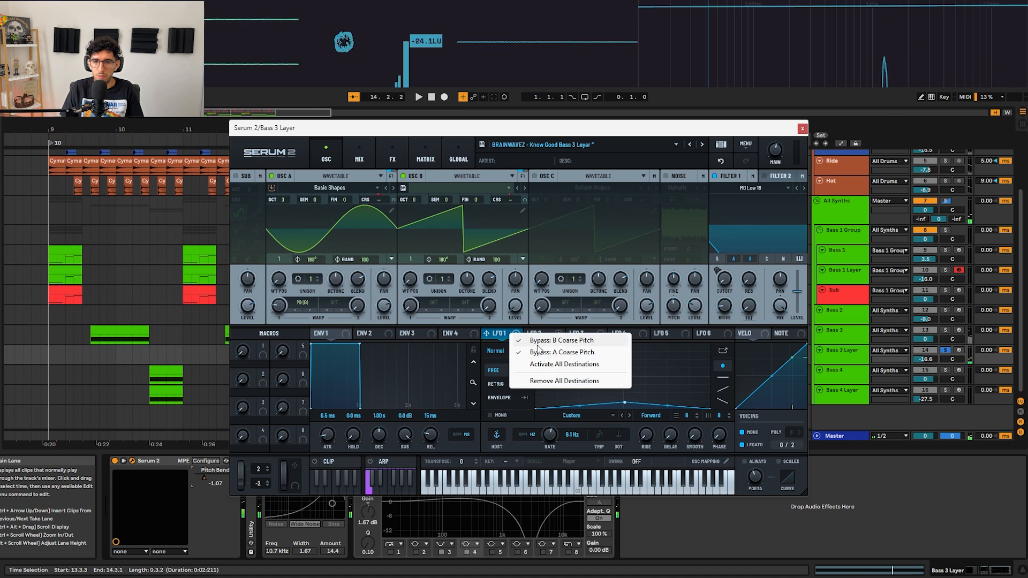
pyautogui.click(515, 342)
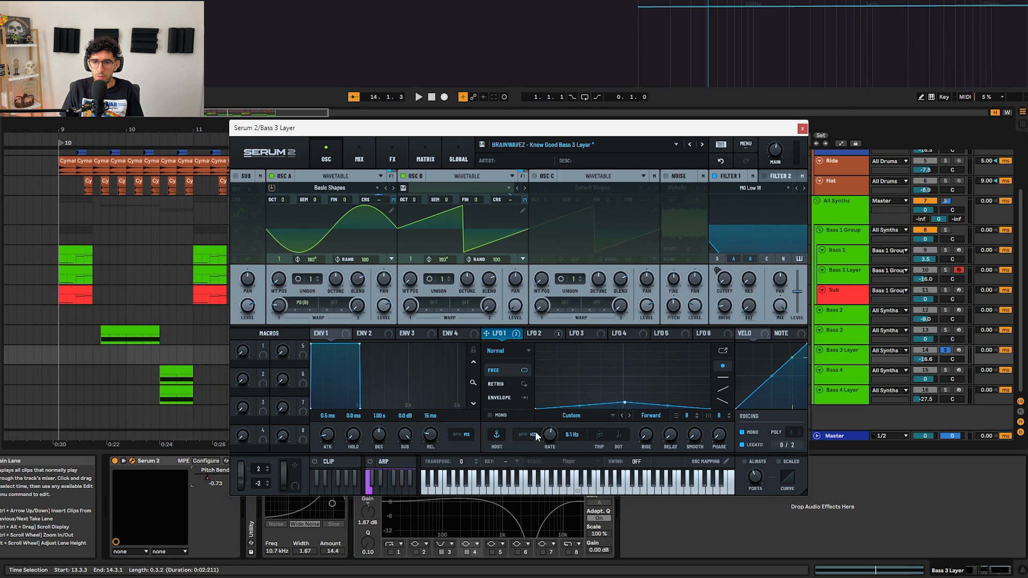
# - Examine the LFO 1 coarse pitch amounts for oscillators A and B in the modulation matrix, and return to the oscillator view
pyautogui.click(416, 154)
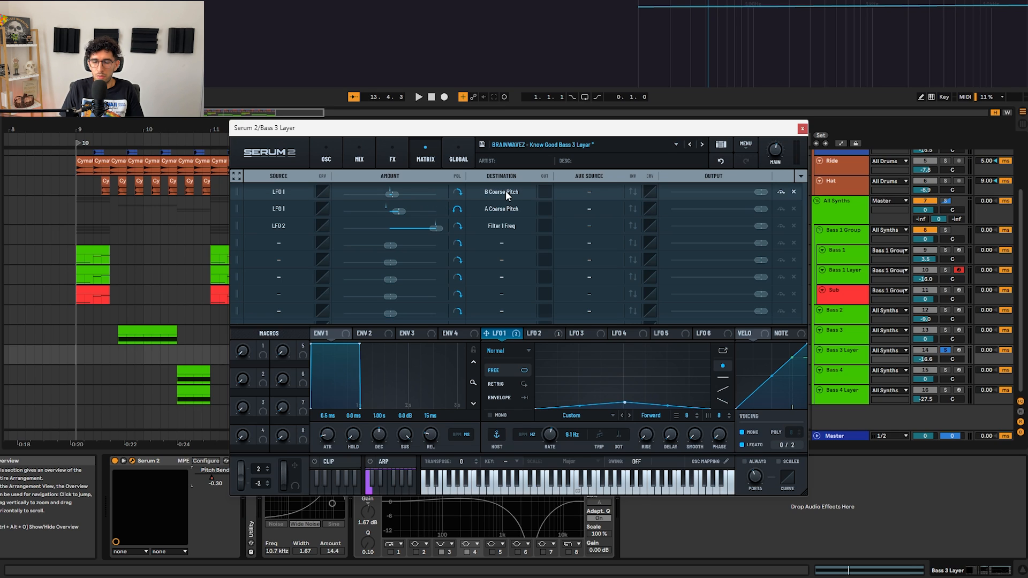
pyautogui.moveTo(397, 194)
pyautogui.click(457, 207)
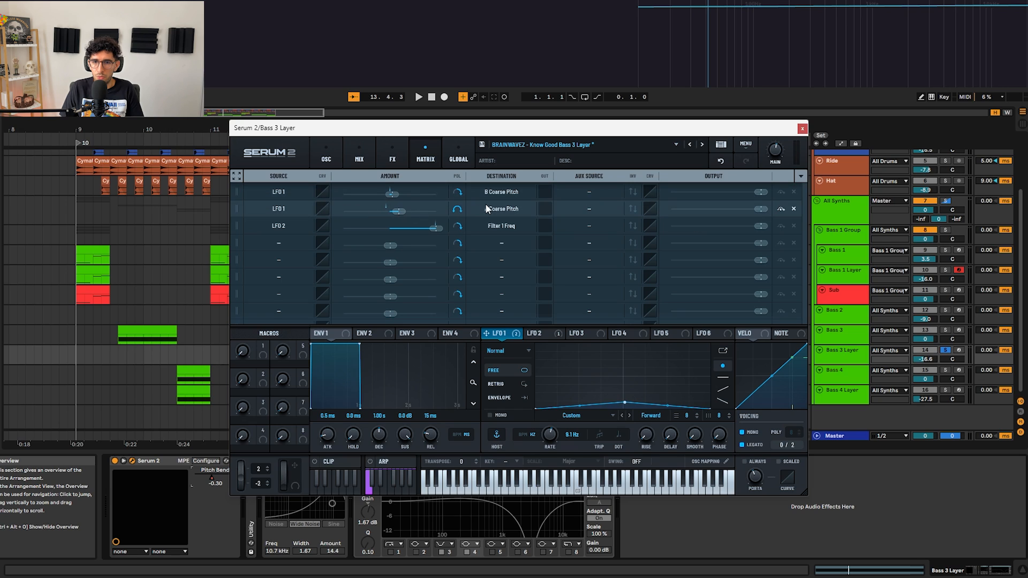
pyautogui.moveTo(399, 211)
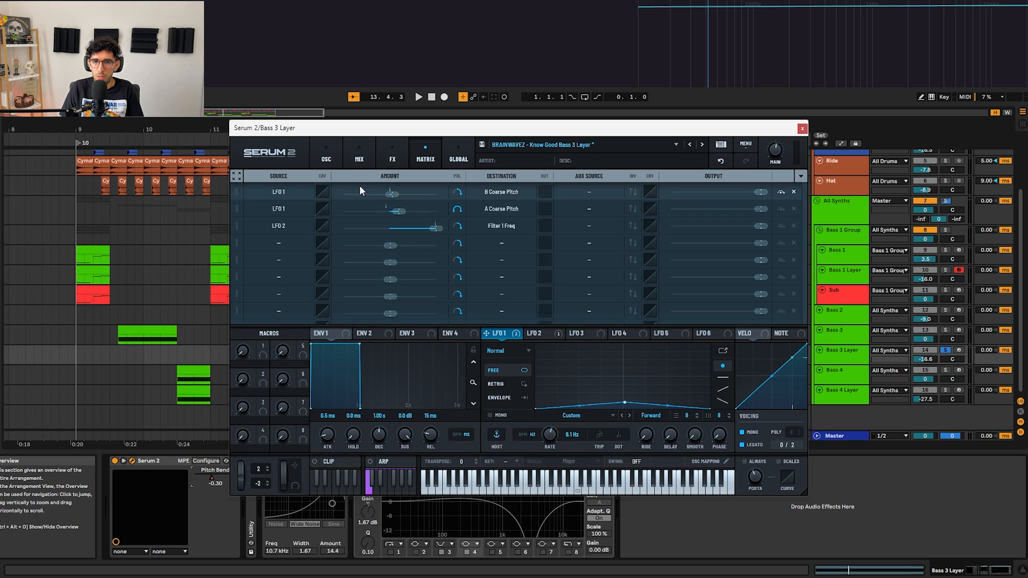
pyautogui.click(353, 161)
pyautogui.click(341, 161)
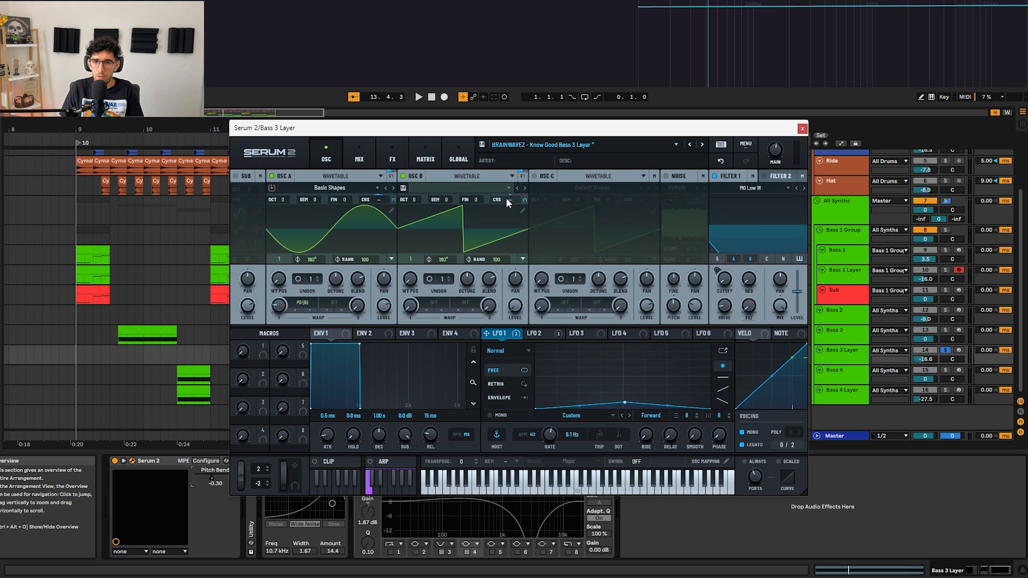
# - Audition the Bass 3 Layer with Filter 1 switched off, examine its Hyper/Dimension and Reverb effects during playback, and close Serum 2
pyautogui.press('space')
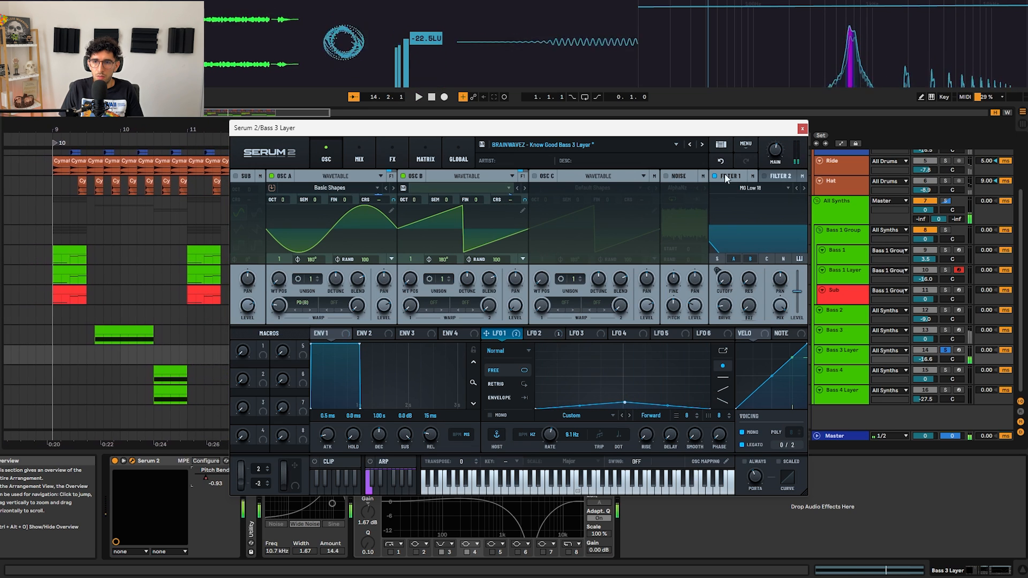
pyautogui.click(720, 176)
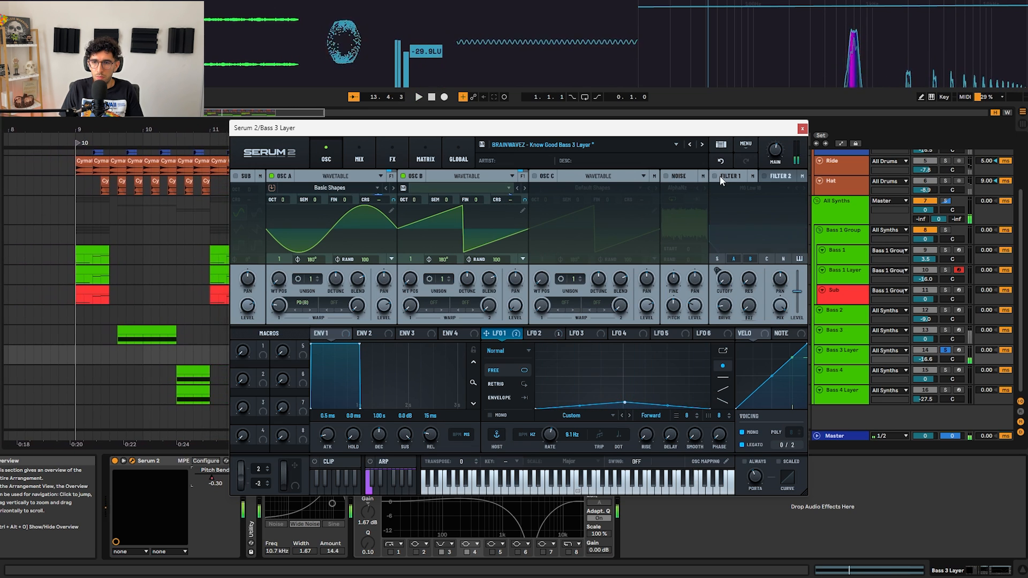
pyautogui.click(393, 159)
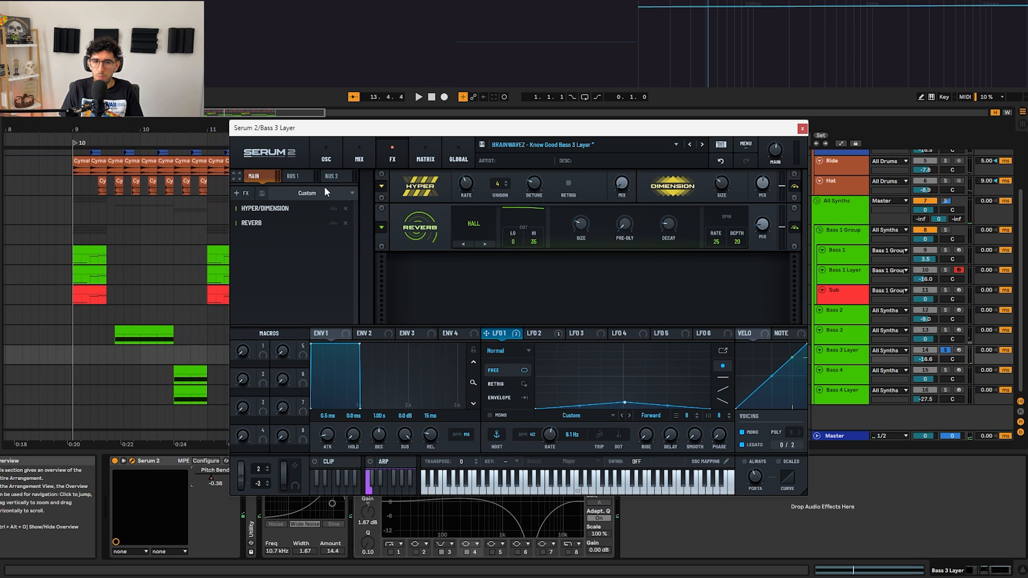
pyautogui.press('space')
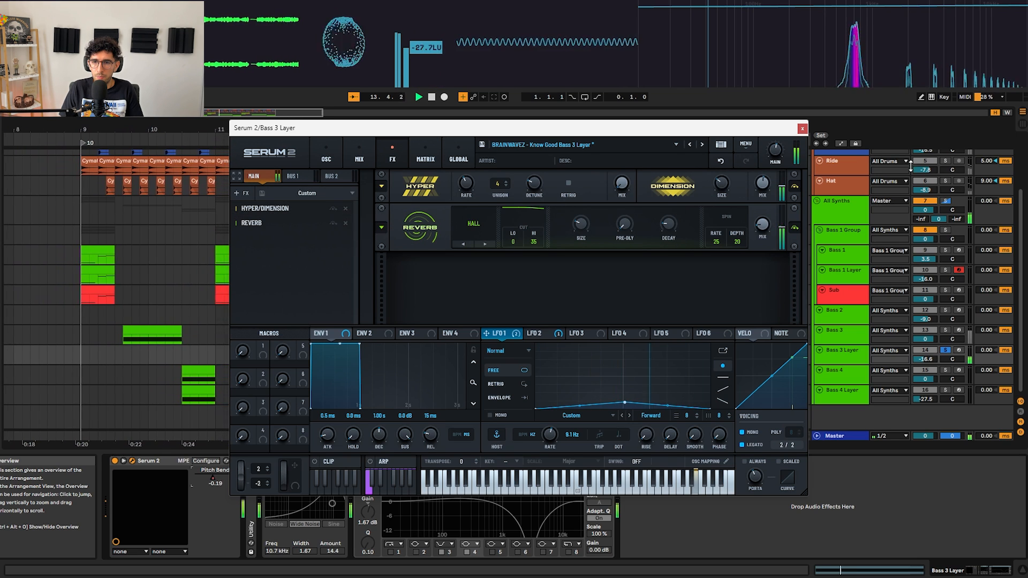
pyautogui.click(802, 128)
# - Open the Bass 3 Layer's first MIDI clip and select all its notes to examine their pitch
pyautogui.doubleClick(396, 350)
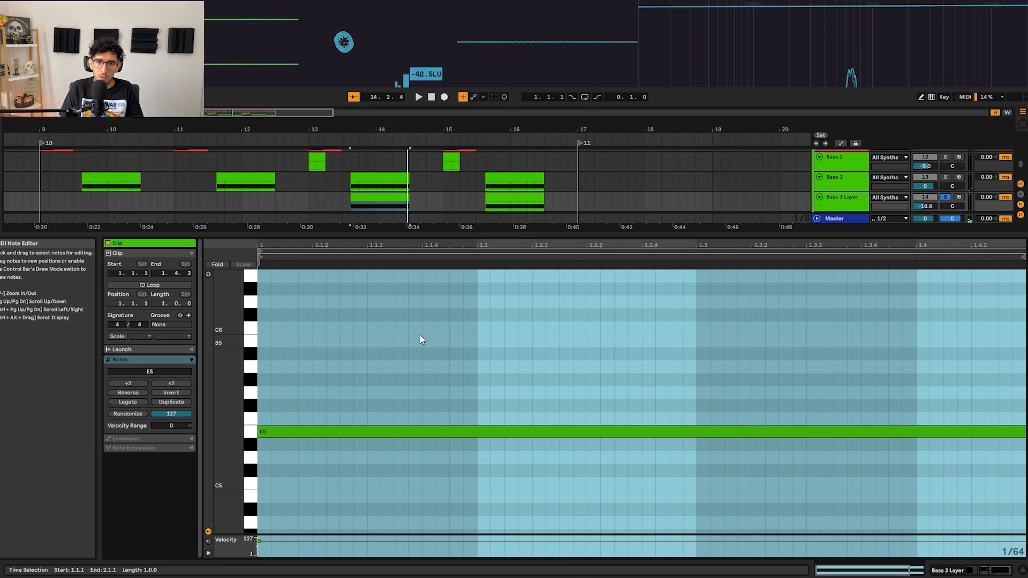
pyautogui.hotkey('ctrl', 'a')
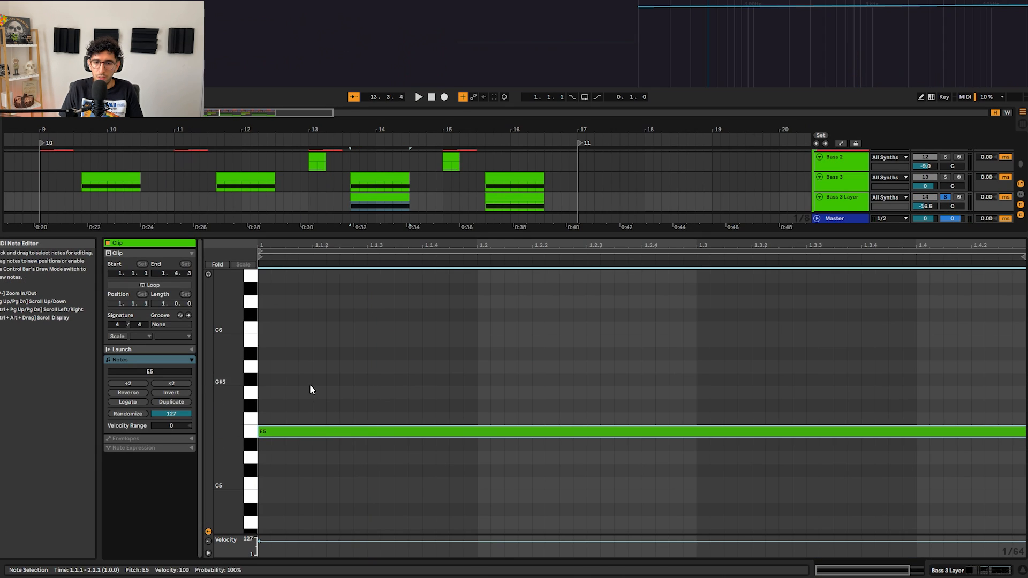
pyautogui.hotkey('shift', 'Tab')
pyautogui.click(267, 461)
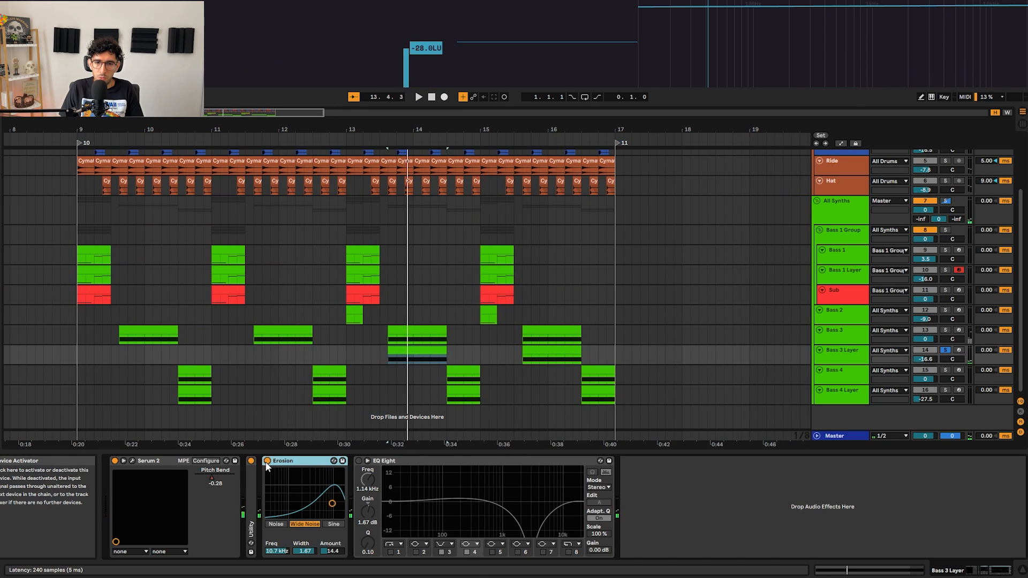
pyautogui.click(358, 461)
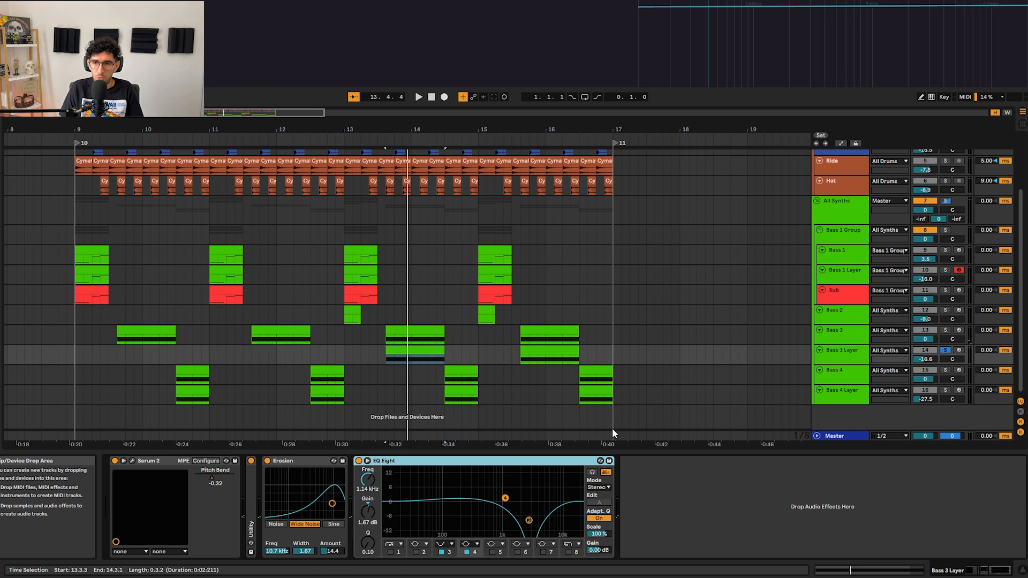
# - Audition the first Bass 3 Layer clip together with the full mix from bar 13.3
pyautogui.press('space')
pyautogui.press('space')
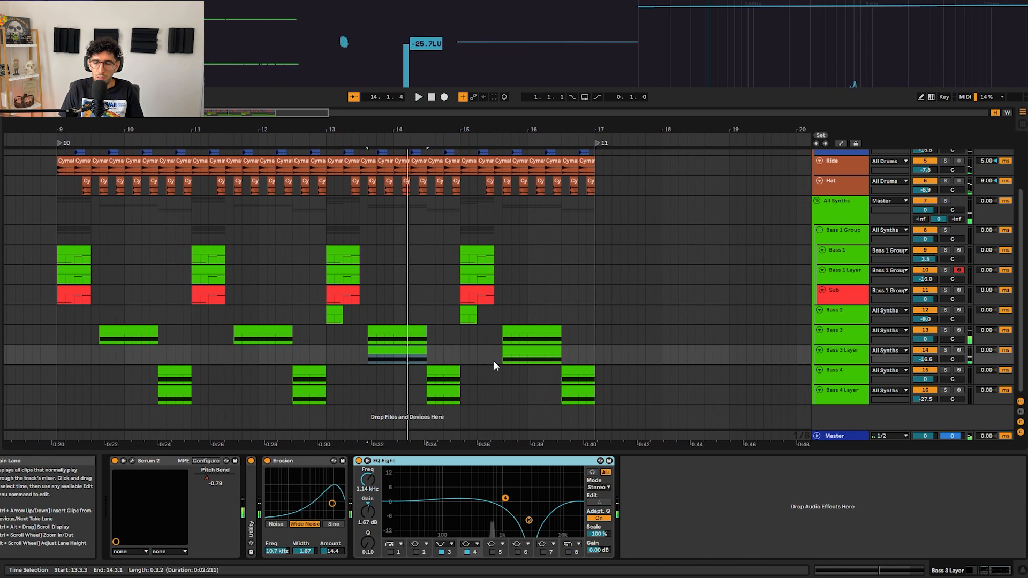
pyautogui.press('-')
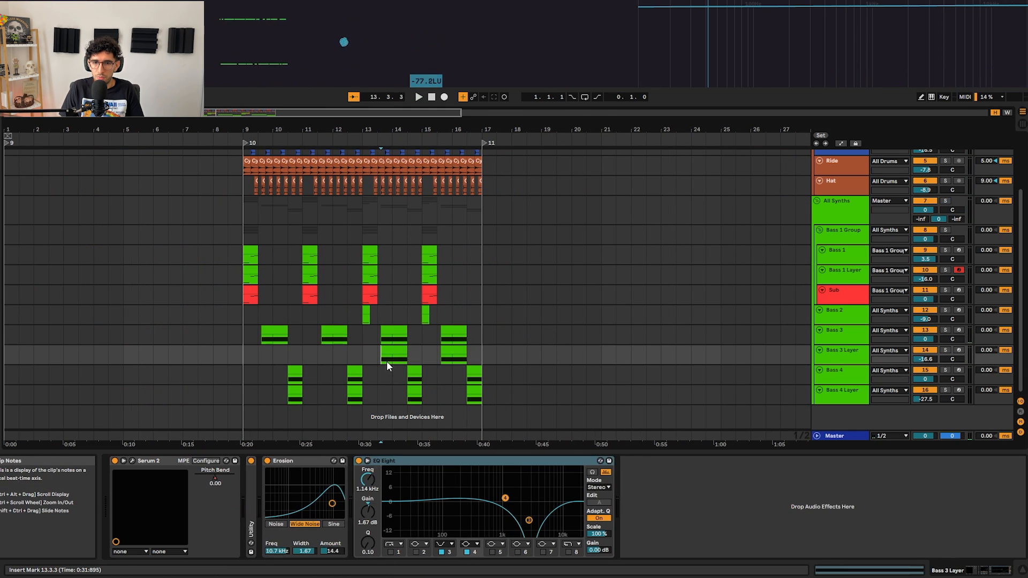
pyautogui.press('+')
pyautogui.press('+')
pyautogui.press('space')
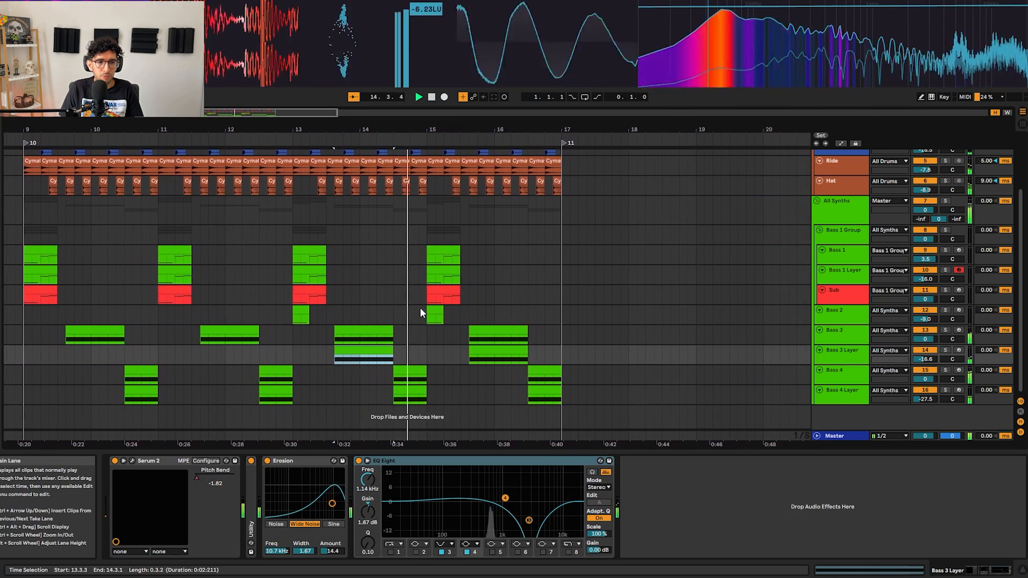
pyautogui.press('space')
# - Audition the first Bass 4 clip on its own and compare it with the first Bass 2 clip
pyautogui.hscroll(-5, 500, 321)
pyautogui.click(314, 382)
pyautogui.click(316, 370)
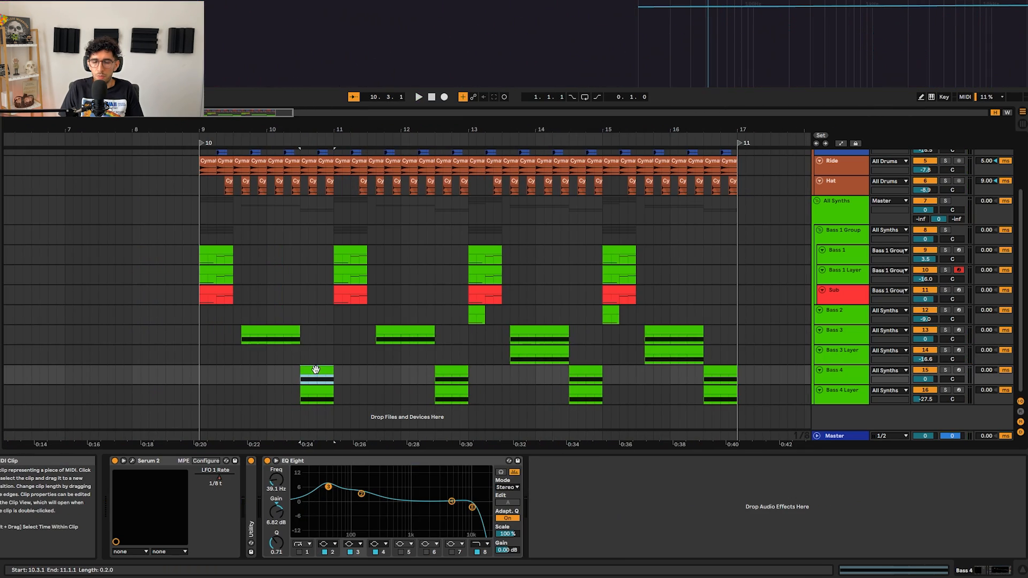
pyautogui.press('space')
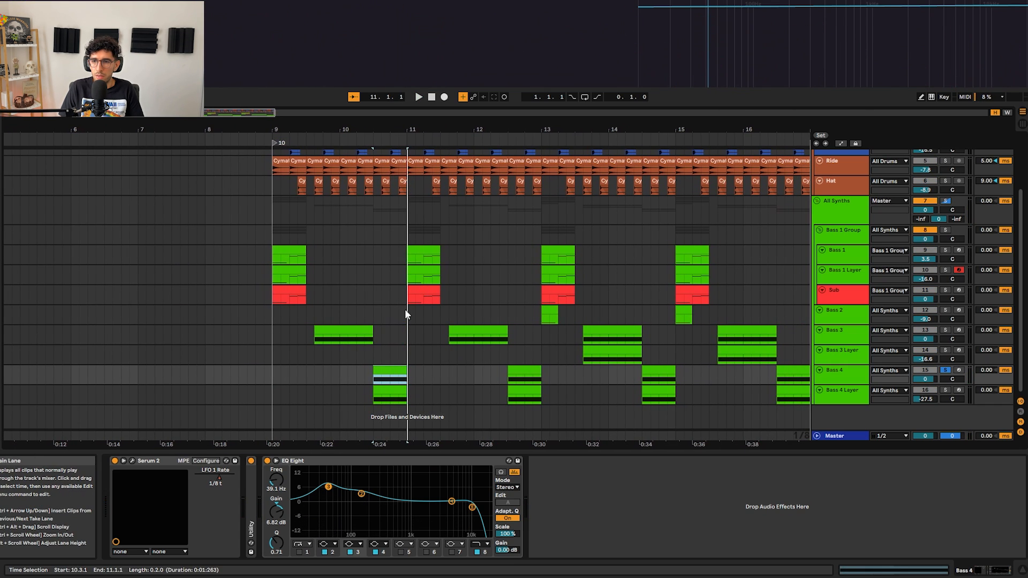
pyautogui.click(549, 315)
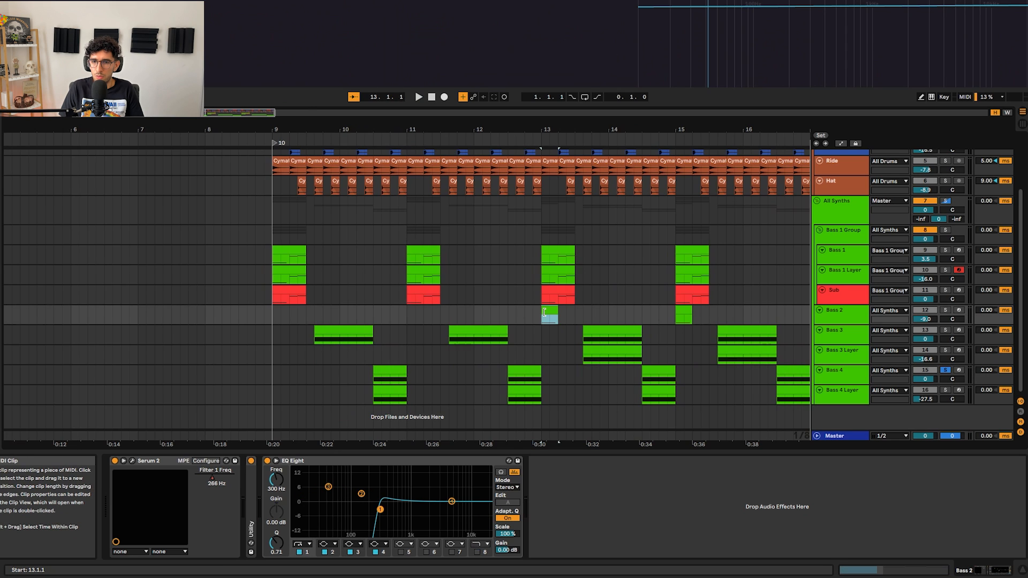
pyautogui.press('space')
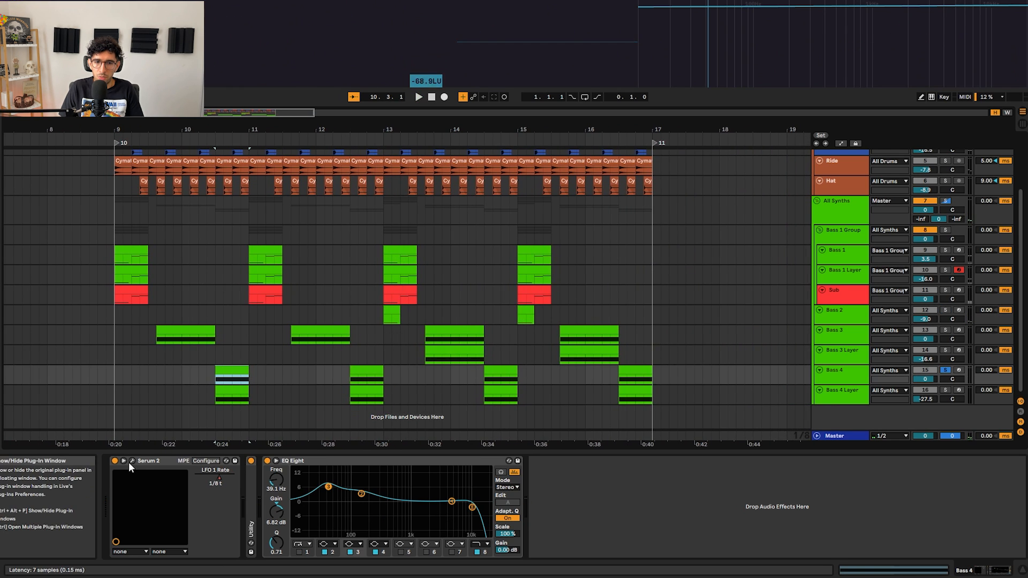
# - Open Bass 4's Serum 2, examine its effects chain, and return to the oscillator view
pyautogui.click(133, 461)
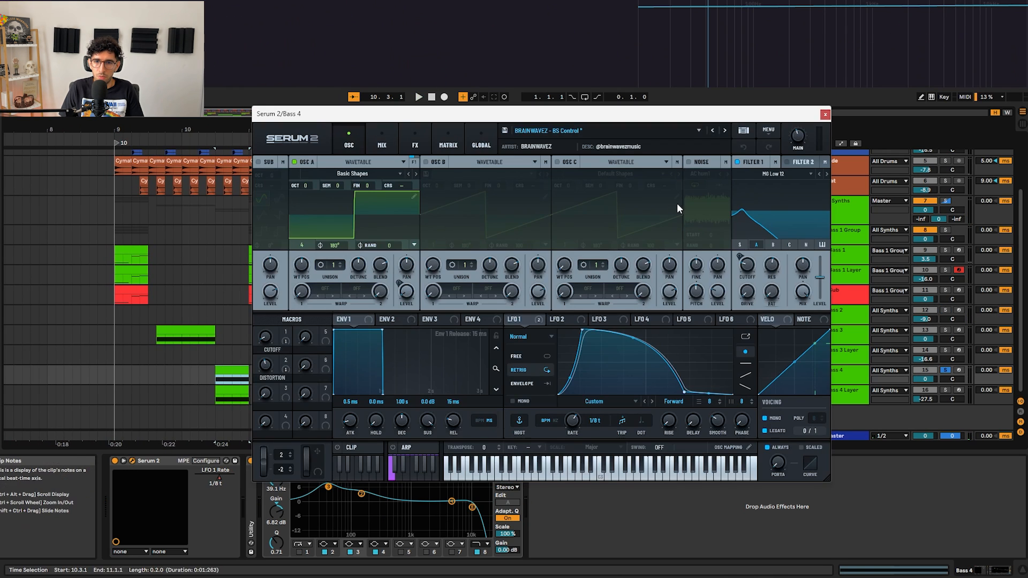
pyautogui.click(388, 140)
pyautogui.click(419, 134)
pyautogui.scroll(-2, 824, 246)
pyautogui.scroll(2, 821, 242)
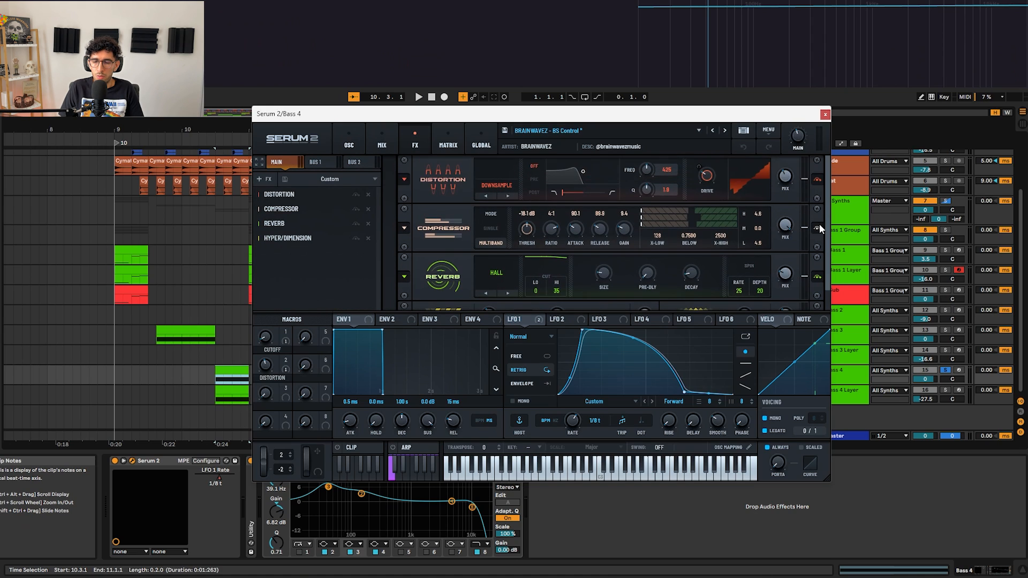
pyautogui.click(348, 140)
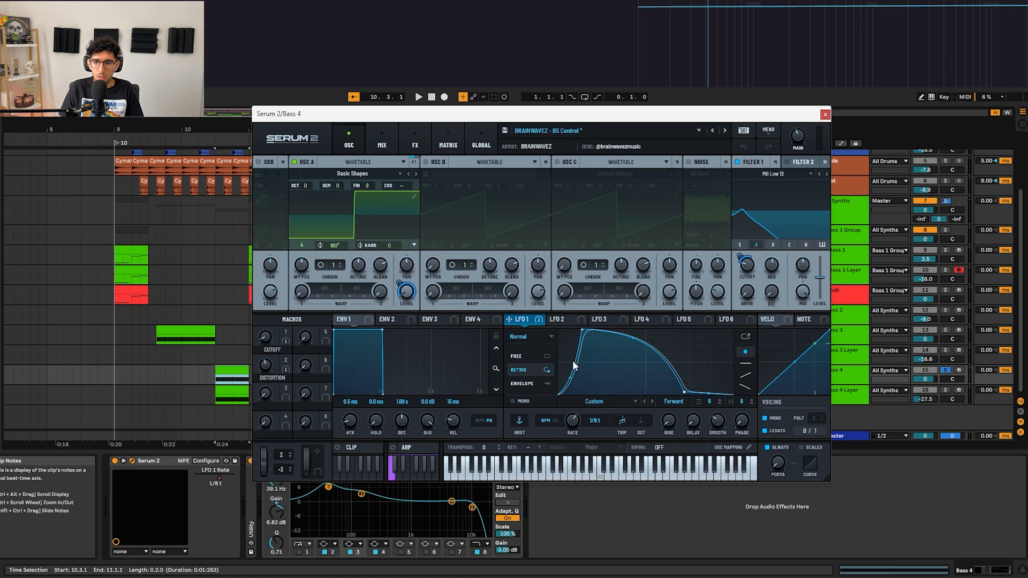
# - Audition the soloed Bass 4 clips and examine the LFO 1 Rate automation through the last clip at bar 16.3
pyautogui.press('space')
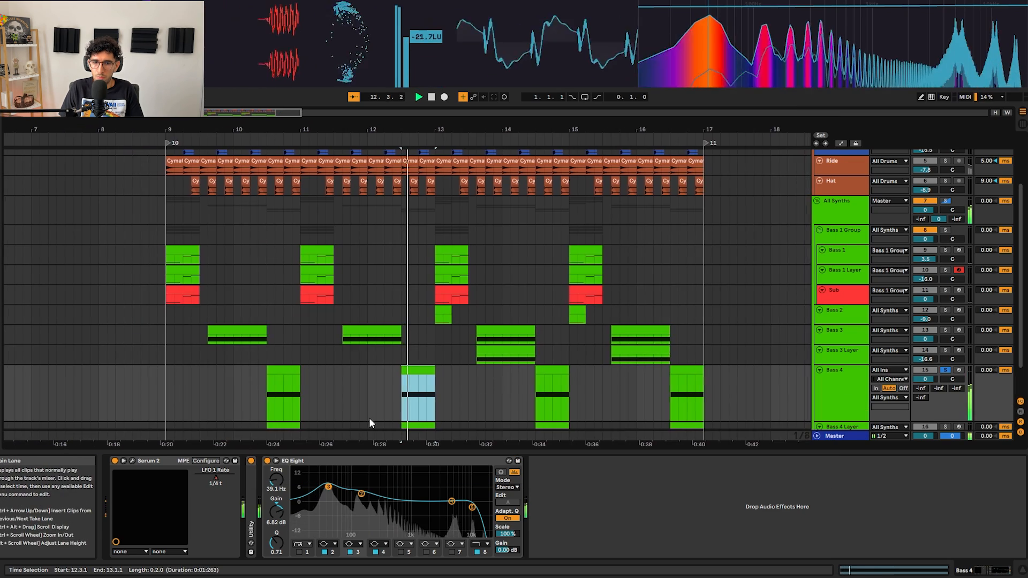
pyautogui.press('a')
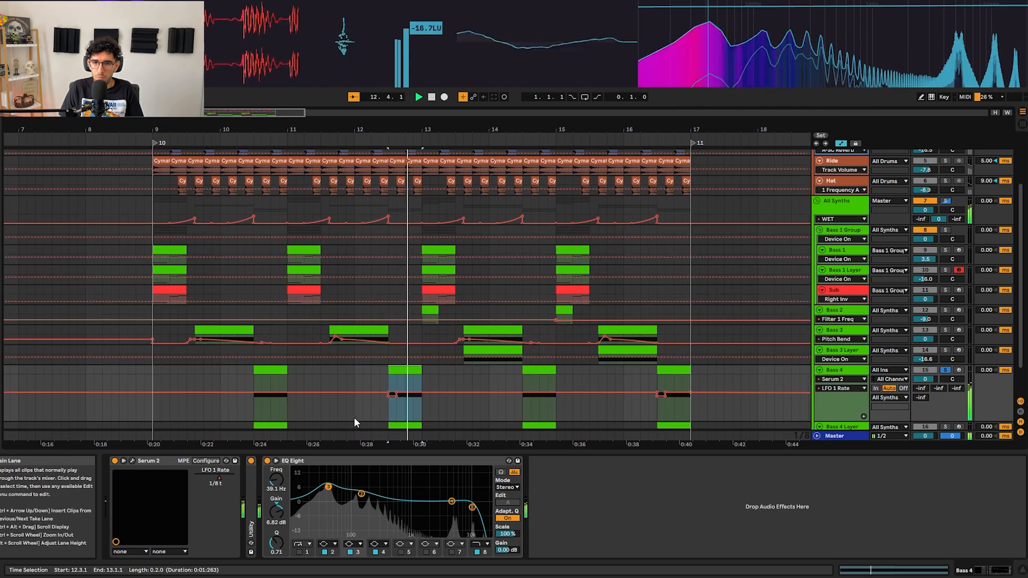
pyautogui.scroll(5, 354, 417)
pyautogui.press('space')
pyautogui.click(624, 375)
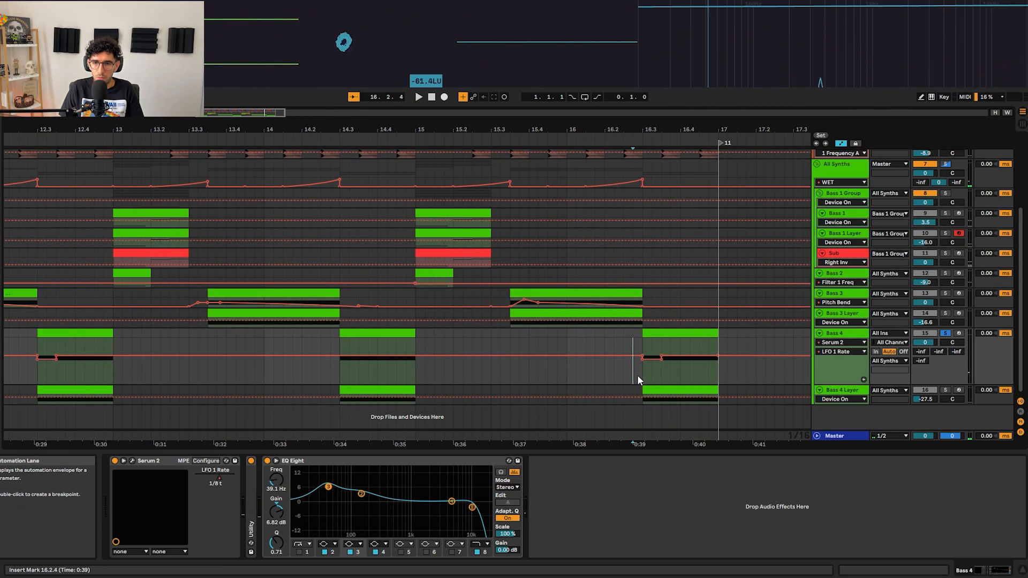
pyautogui.scroll(-5, 638, 369)
pyautogui.press('space')
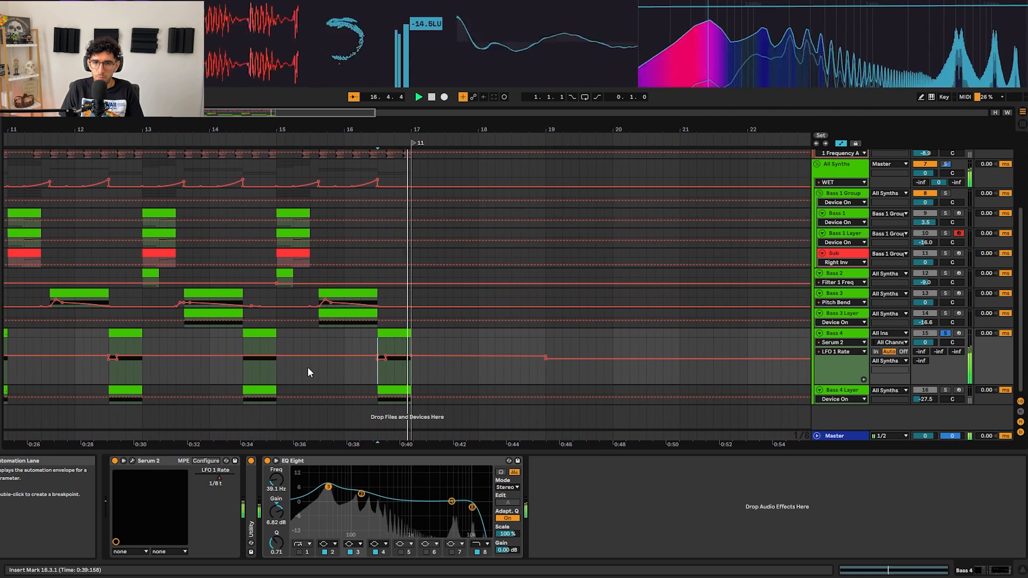
# - Open Serum 2 on Bass 2, audition its first clip while examining the LFO 1 shape and rate, and close the plug-in
pyautogui.click(478, 276)
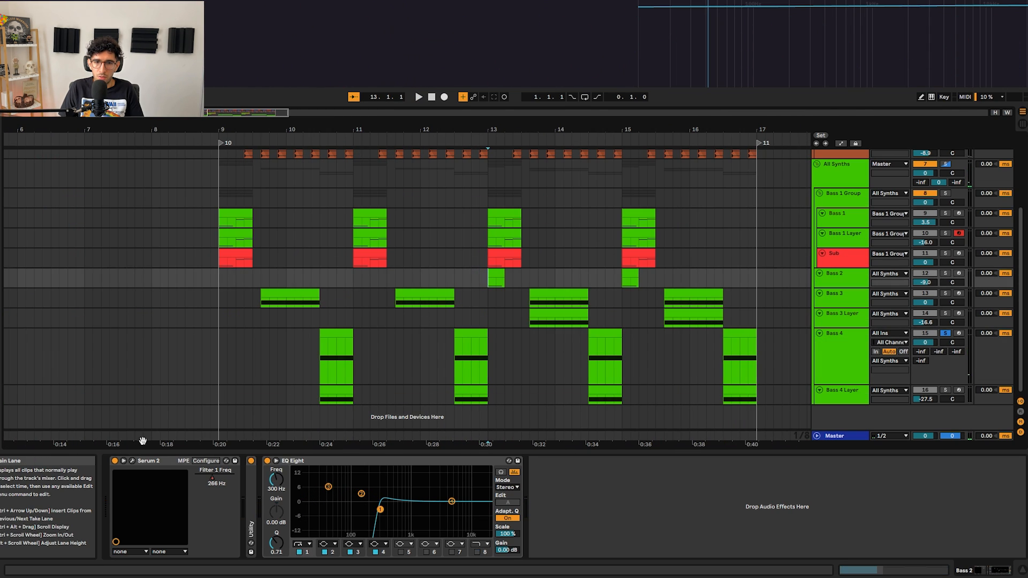
pyautogui.click(133, 460)
pyautogui.press('space')
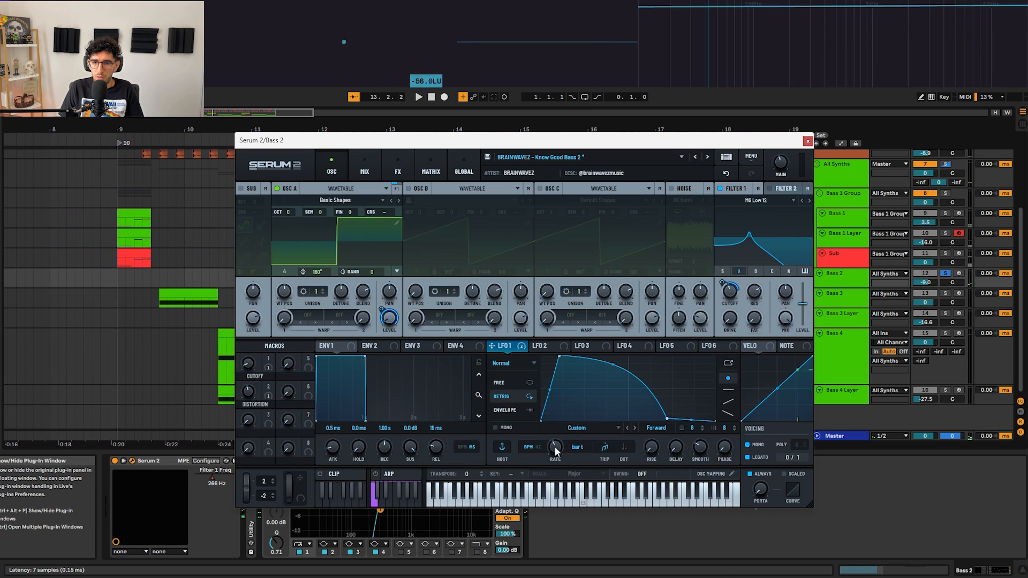
pyautogui.press('space')
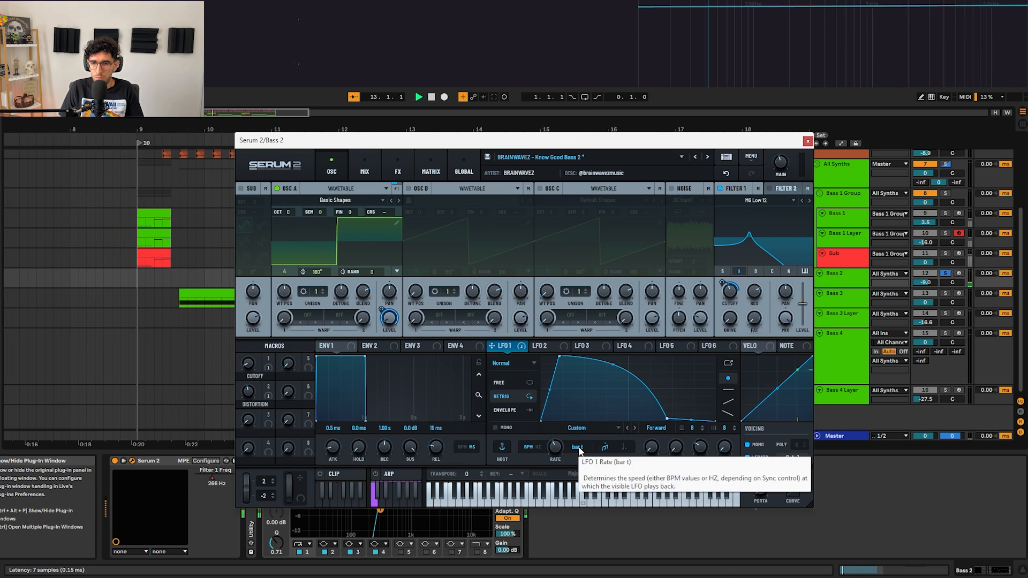
pyautogui.press('space')
pyautogui.click(808, 141)
# - Audition the first Bass 4 clip with its Serum 2 open to examine LFO 1 in motion, and close the plug-in
pyautogui.click(224, 340)
pyautogui.click(223, 343)
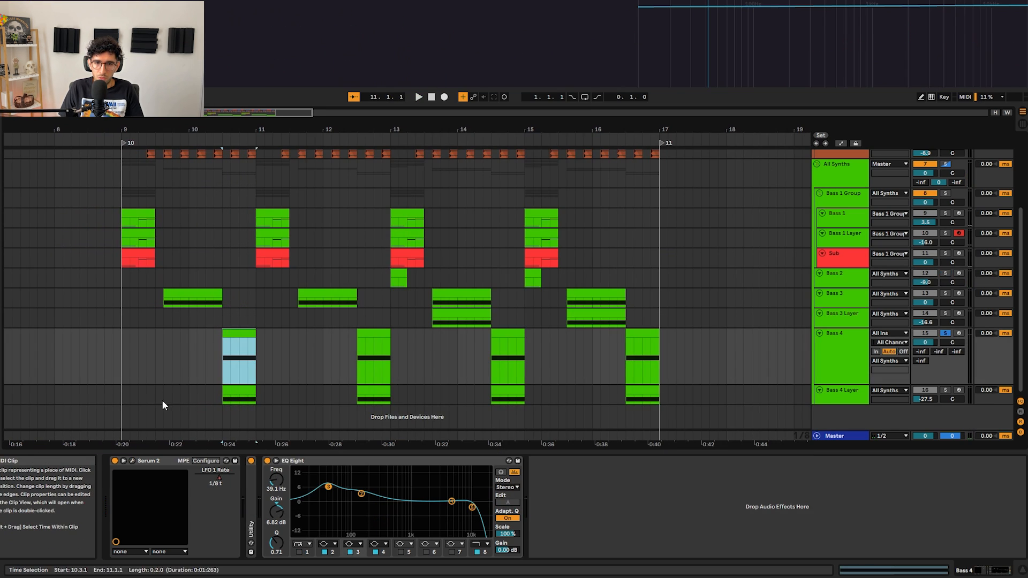
pyautogui.click(133, 461)
pyautogui.press('space')
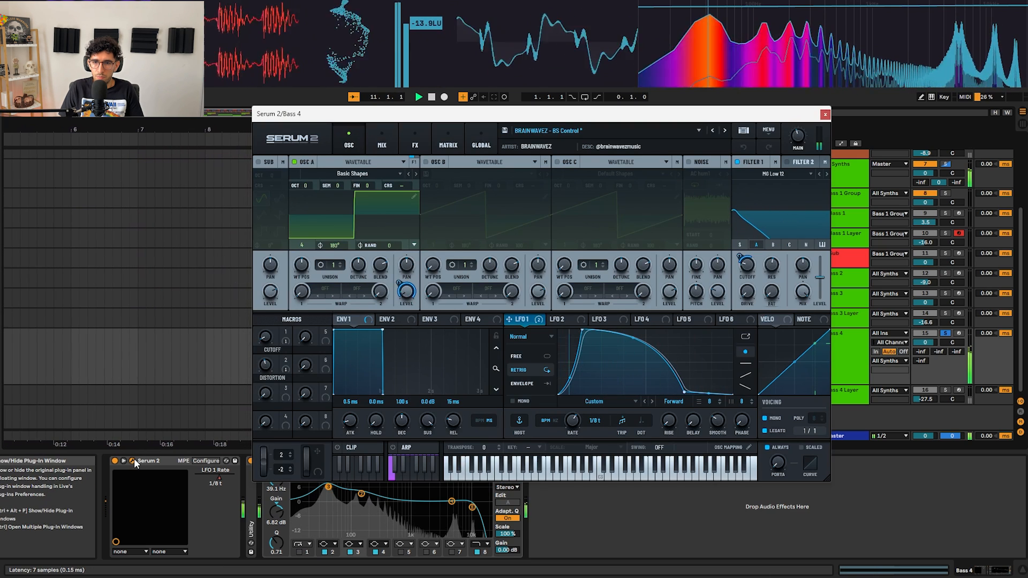
pyautogui.press('space')
pyautogui.click(134, 461)
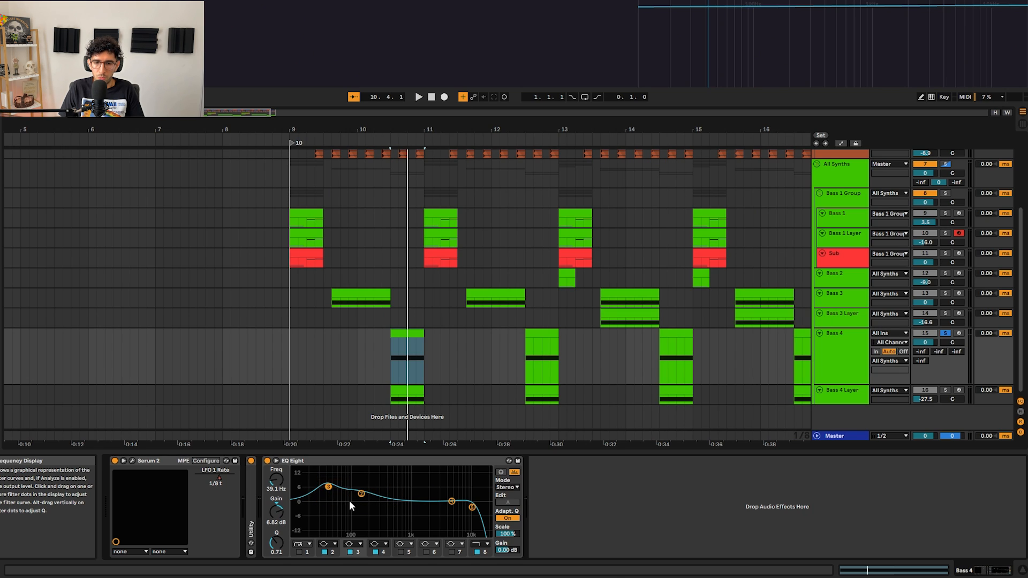
# - Select the first Bass 4 Layer clip, show its device chain, and audition it in the full mix
pyautogui.press('h')
pyautogui.press('Down')
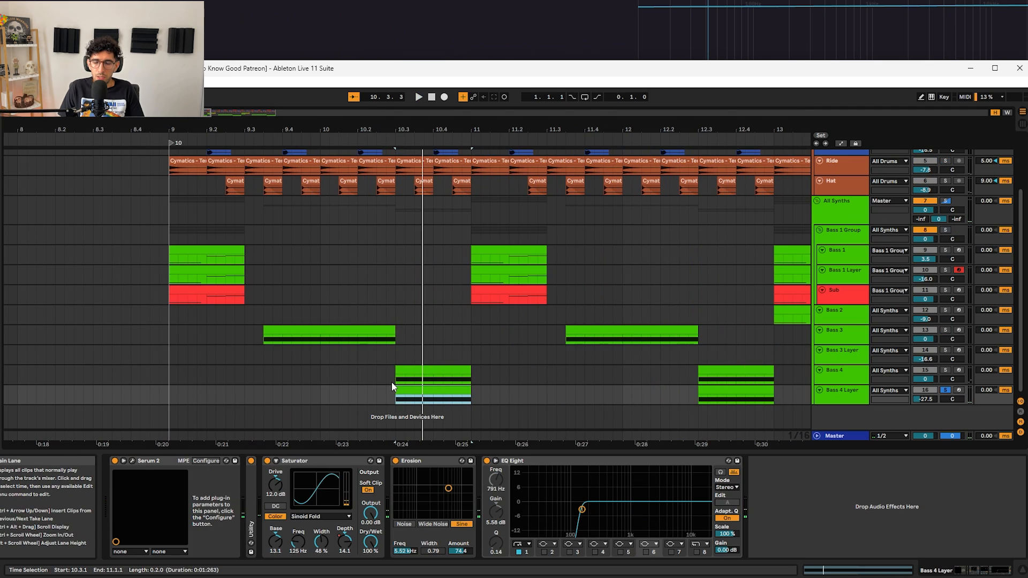
pyautogui.keyDown('ctrl'); pyautogui.scroll(3, 391, 381); pyautogui.keyUp('ctrl')
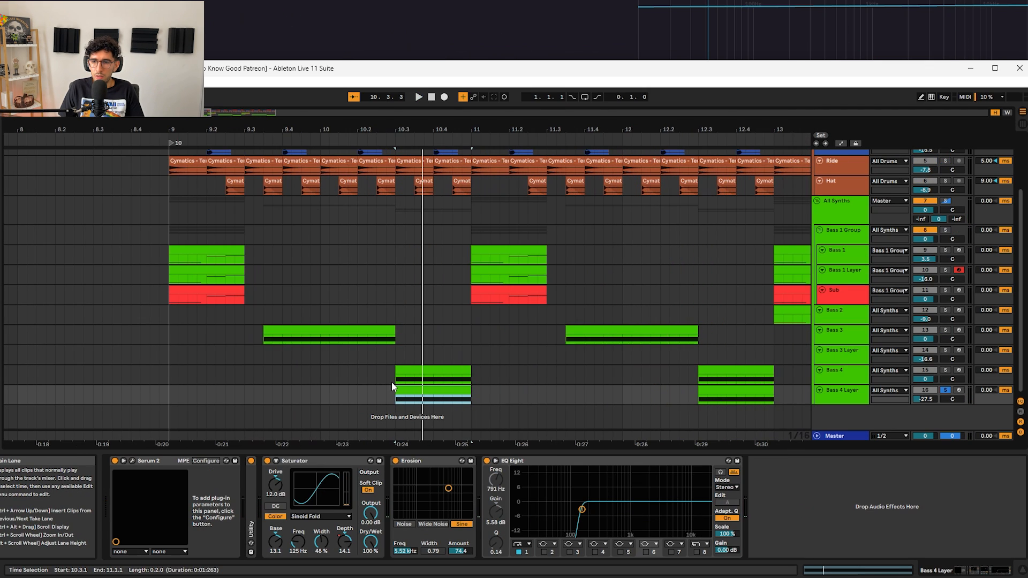
pyautogui.click(432, 370)
pyautogui.click(420, 390)
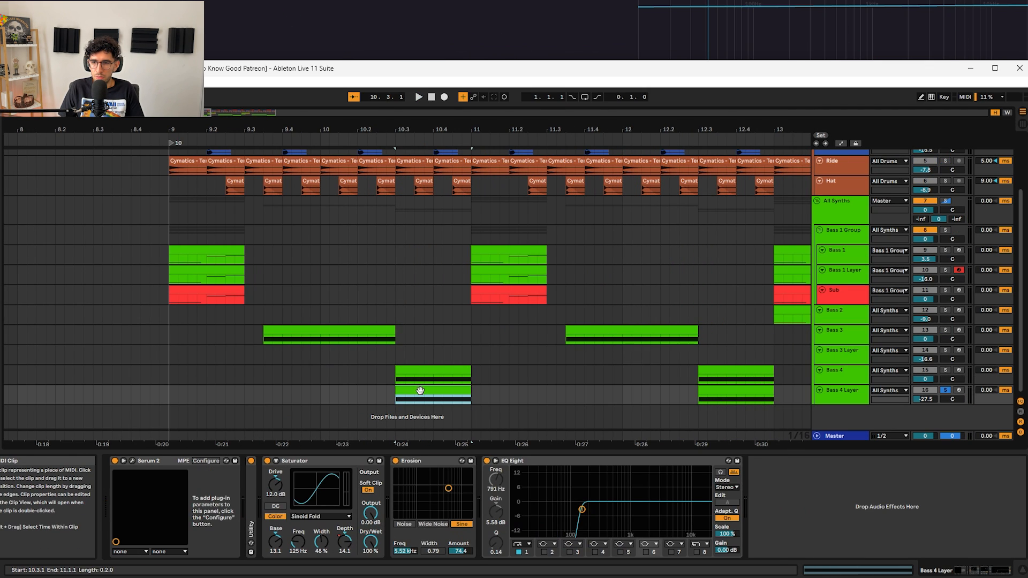
pyautogui.press('space')
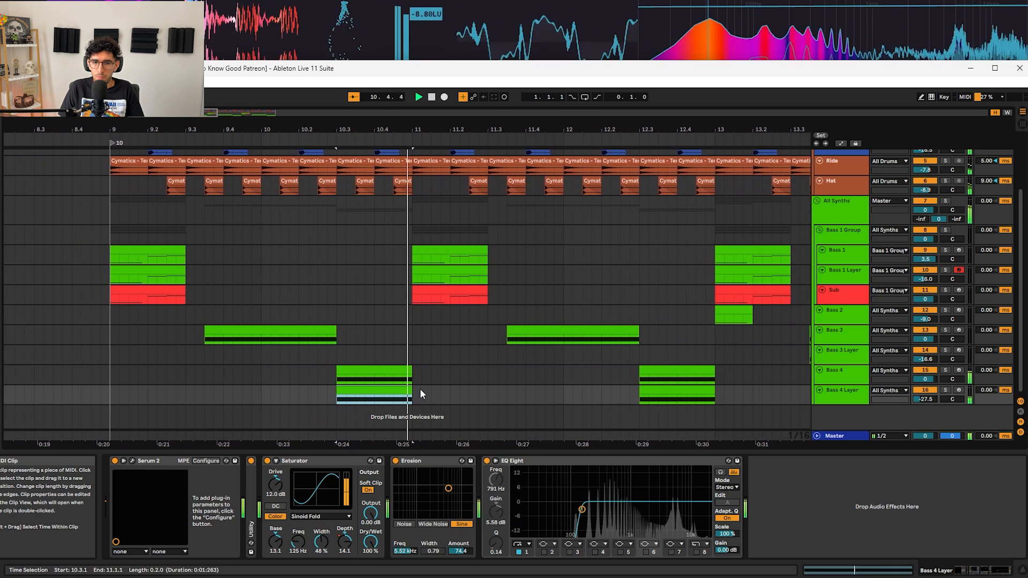
pyautogui.press('space')
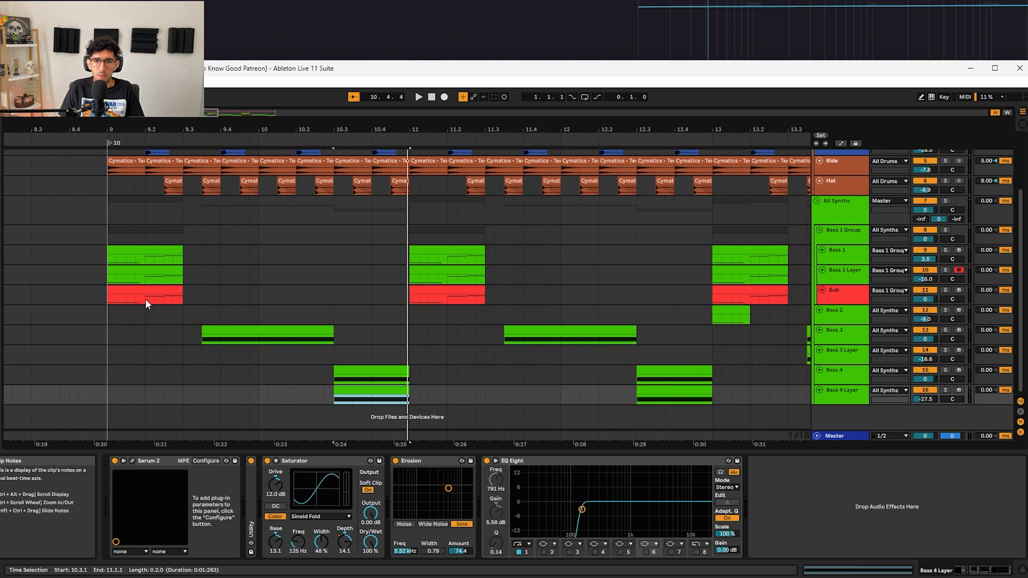
# - Audition the first Bass 1 Layer clip, examine its Serum 2 oscillator and two distortion effects, and close the plug-in
pyautogui.click(145, 279)
pyautogui.press('space')
pyautogui.click(133, 460)
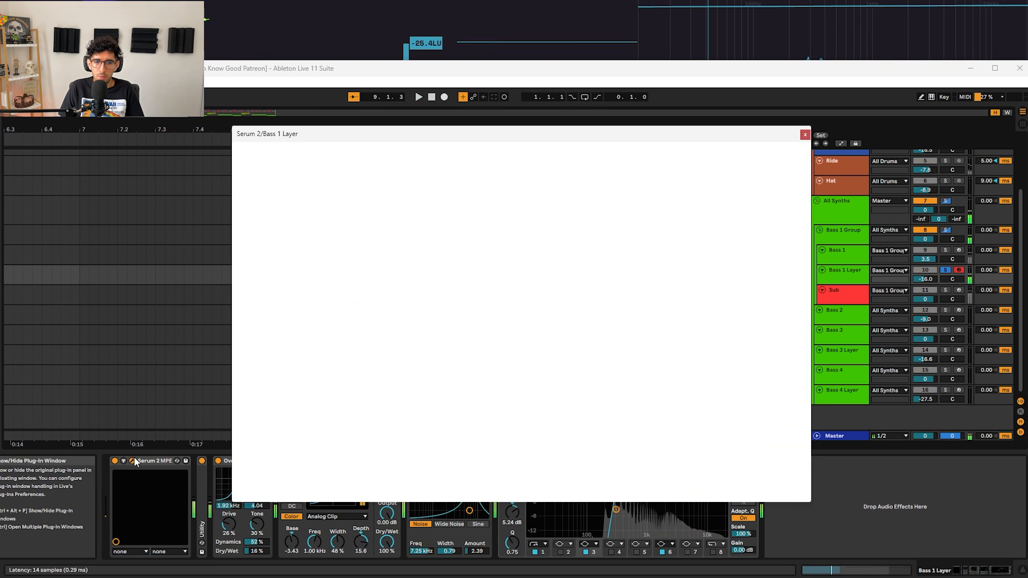
pyautogui.click(329, 164)
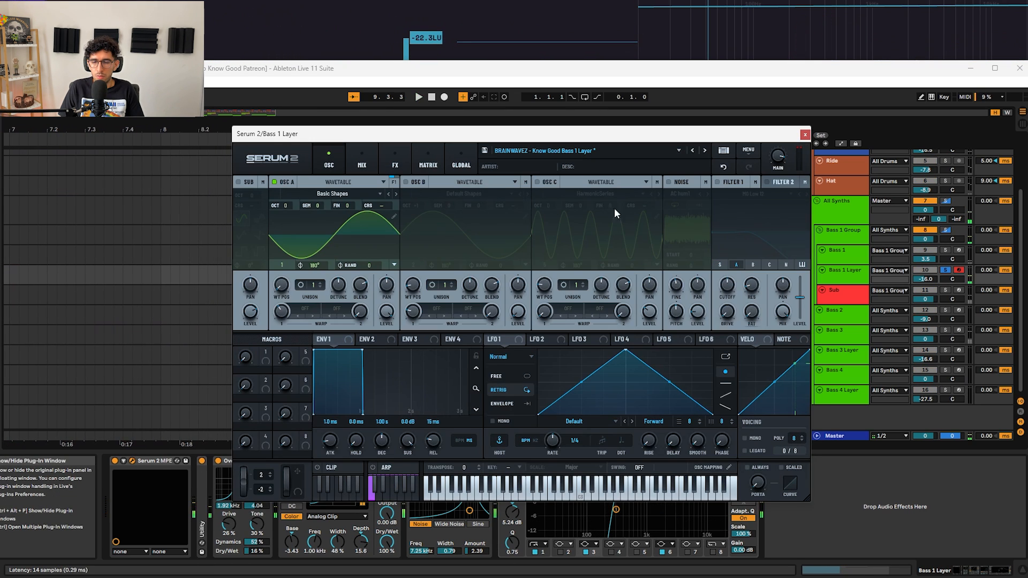
pyautogui.click(395, 166)
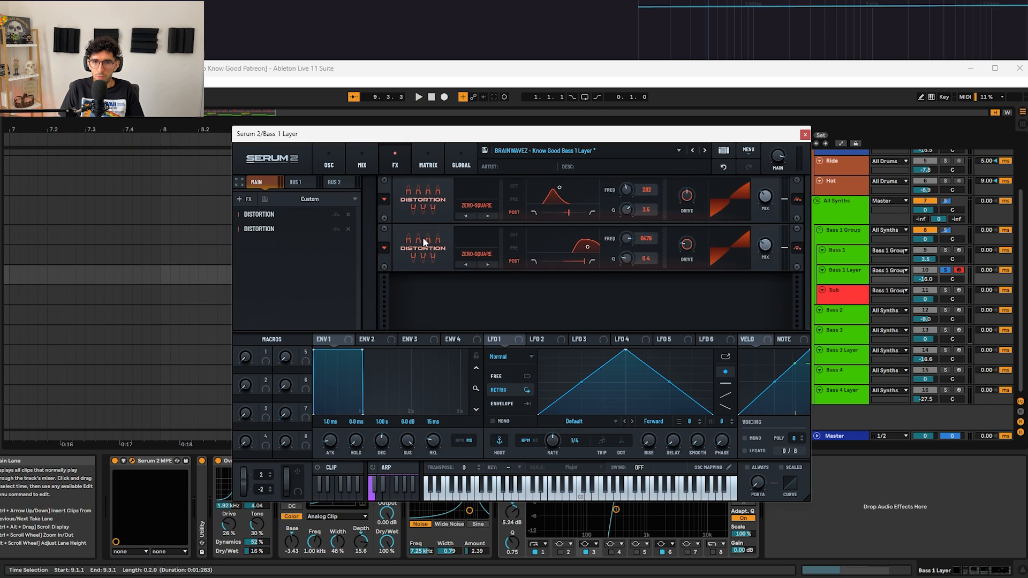
pyautogui.click(804, 134)
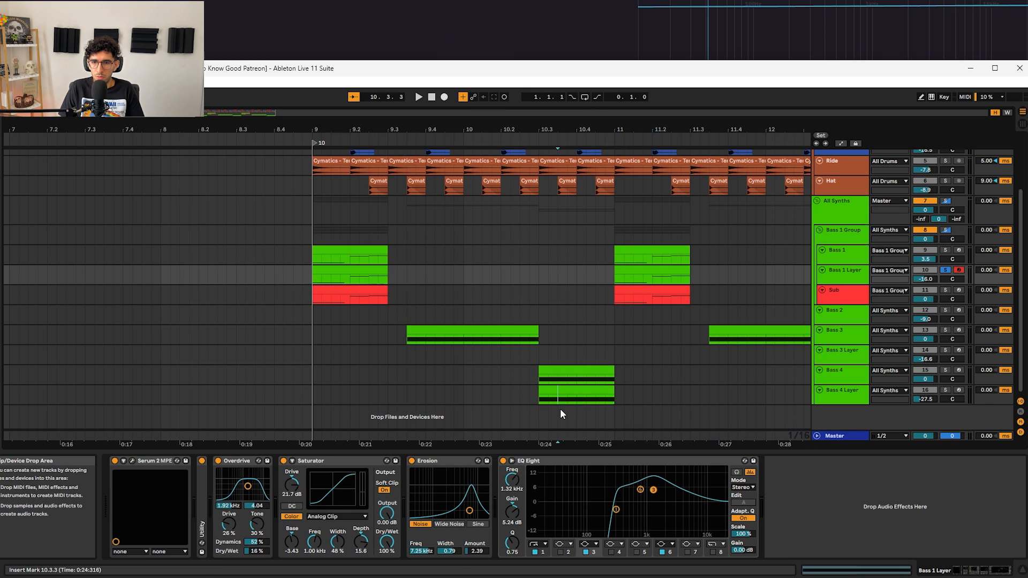
# - Open the Bass 4 Layer's Serum 2 to compare its two distortion effects with the Bass 1 Layer's, and close it
pyautogui.click(571, 391)
pyautogui.click(132, 461)
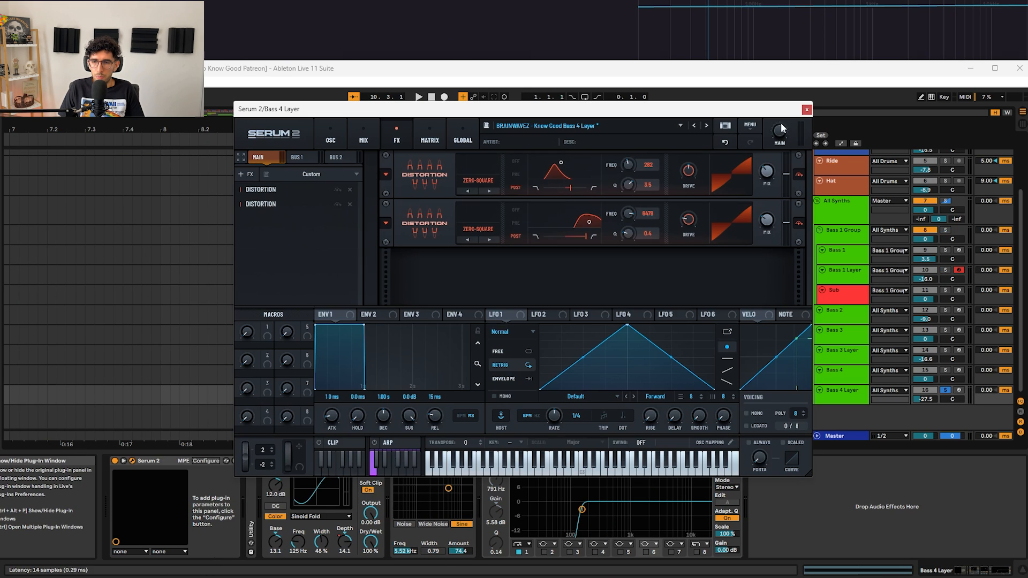
pyautogui.click(806, 111)
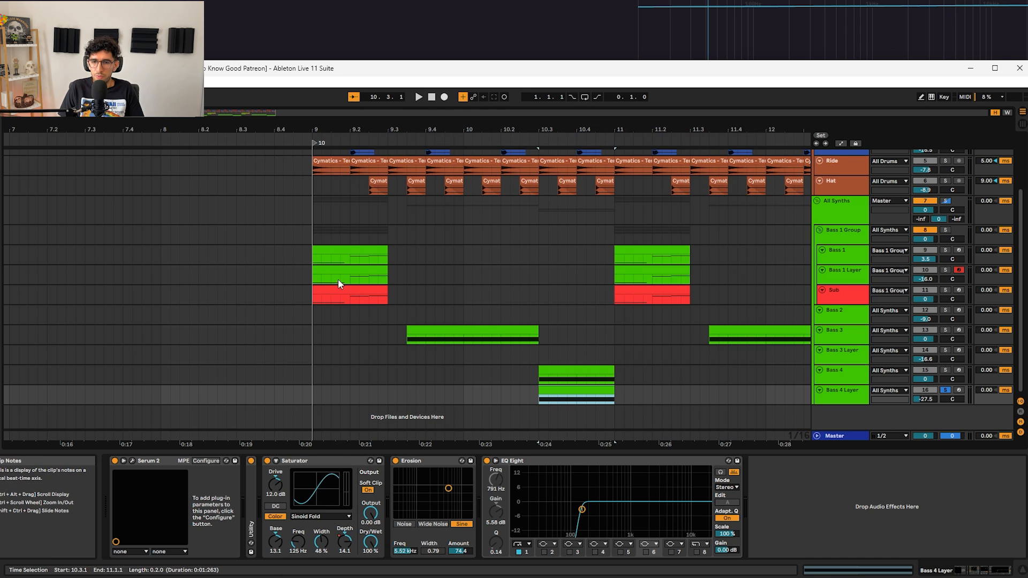
# - Audition the soloed Bass 4 Layer with its Saturator and Erosion effects switched off together
pyautogui.press('space')
pyautogui.click(263, 464)
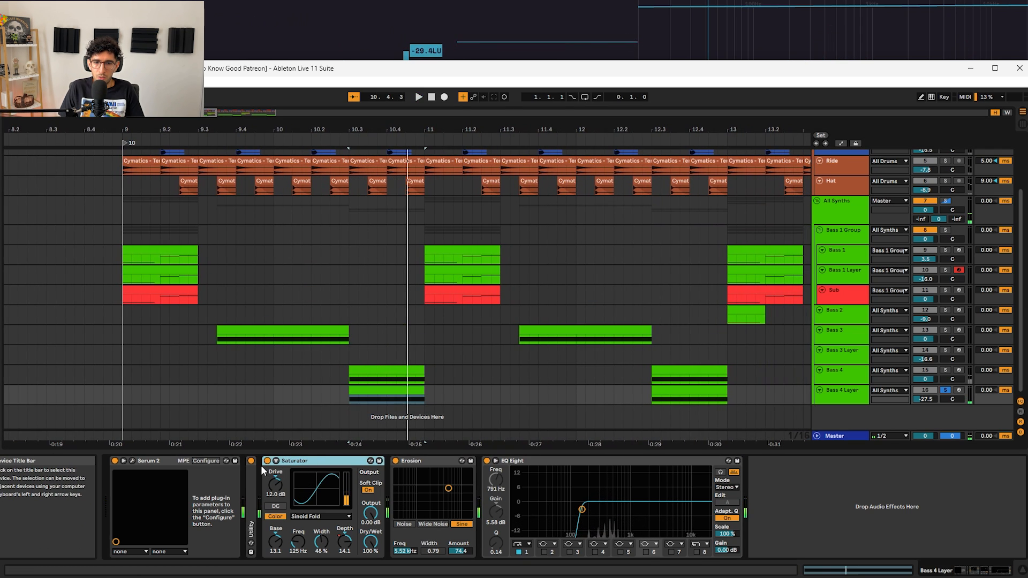
pyautogui.click(410, 461)
pyautogui.keyDown('shift'); pyautogui.click(339, 458); pyautogui.keyUp('shift')
pyautogui.press('0')
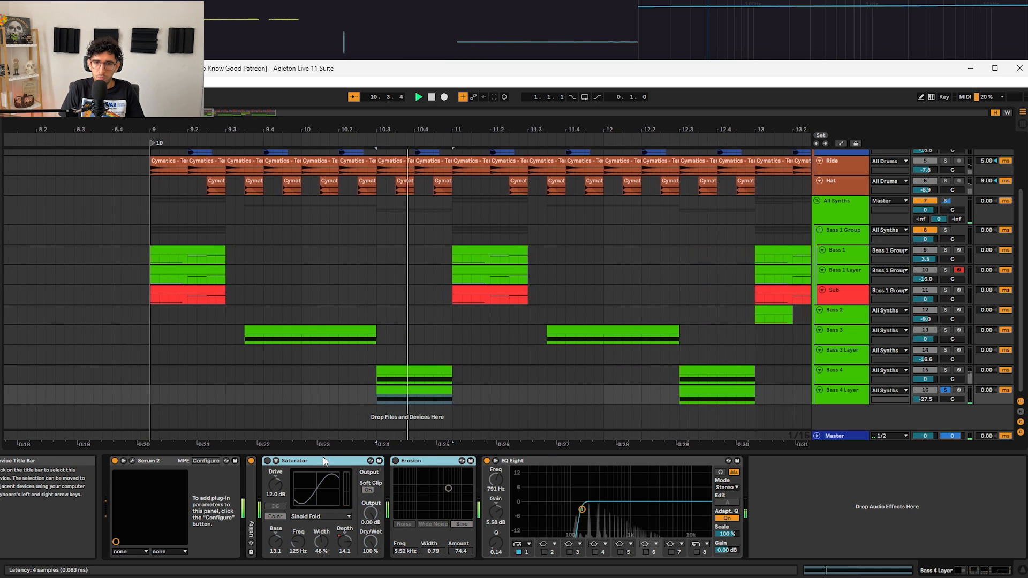
# - Switch the Bass 4 Layer's Saturator and Erosion back on, and compare the sound with Erosion alone switched off and on
pyautogui.press('0')
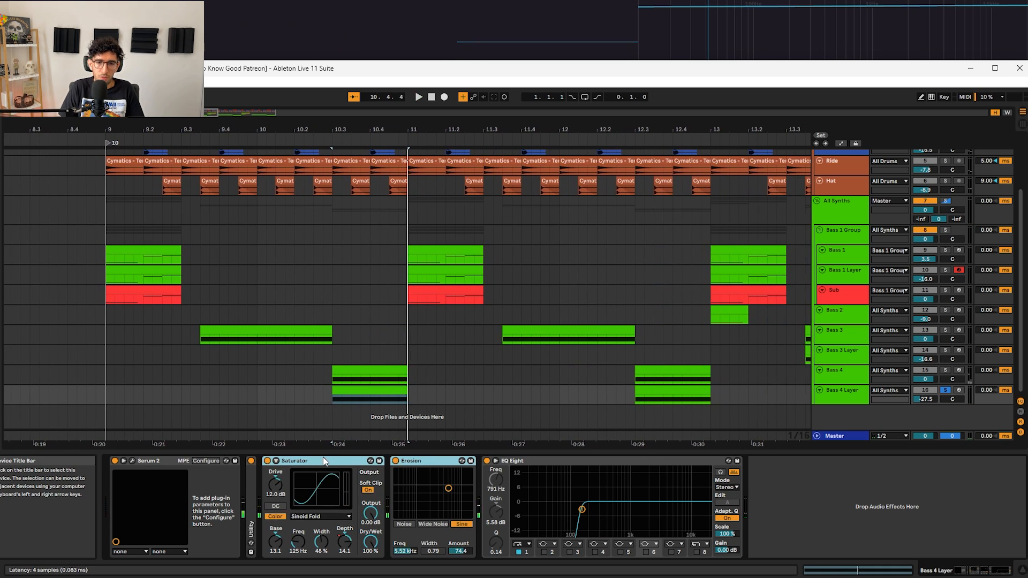
pyautogui.click(403, 461)
pyautogui.press('0')
pyautogui.press('0')
pyautogui.press('space')
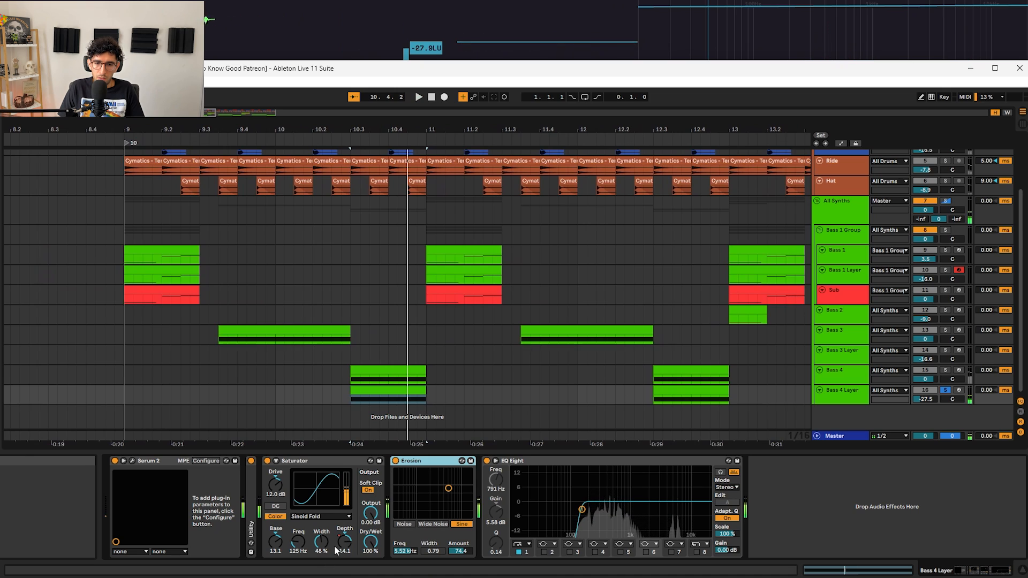
# - Enlarge the Bass 4 Layer track and audition its third clip, starting at 14.3.1
pyautogui.press('-')
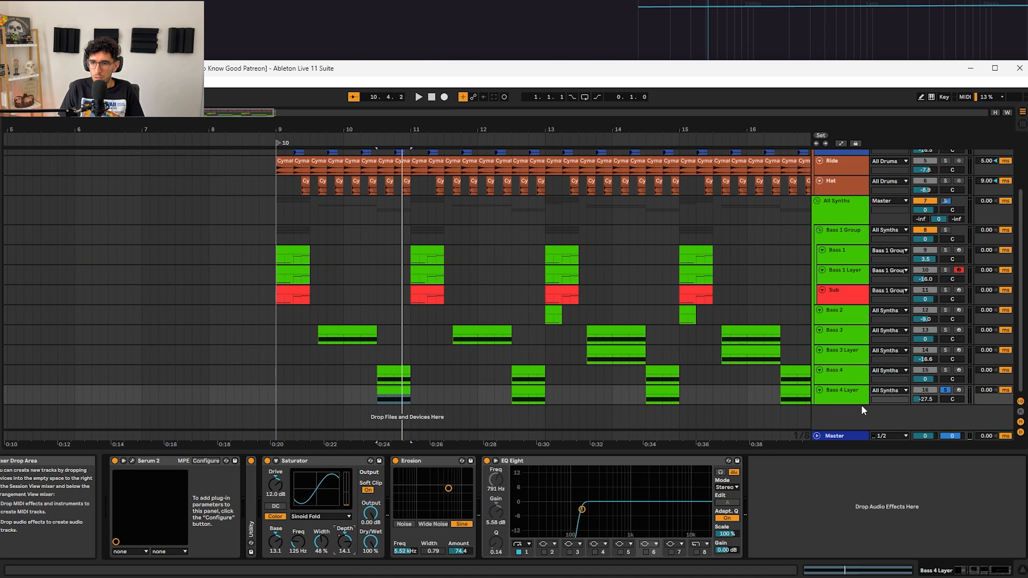
pyautogui.click(859, 403)
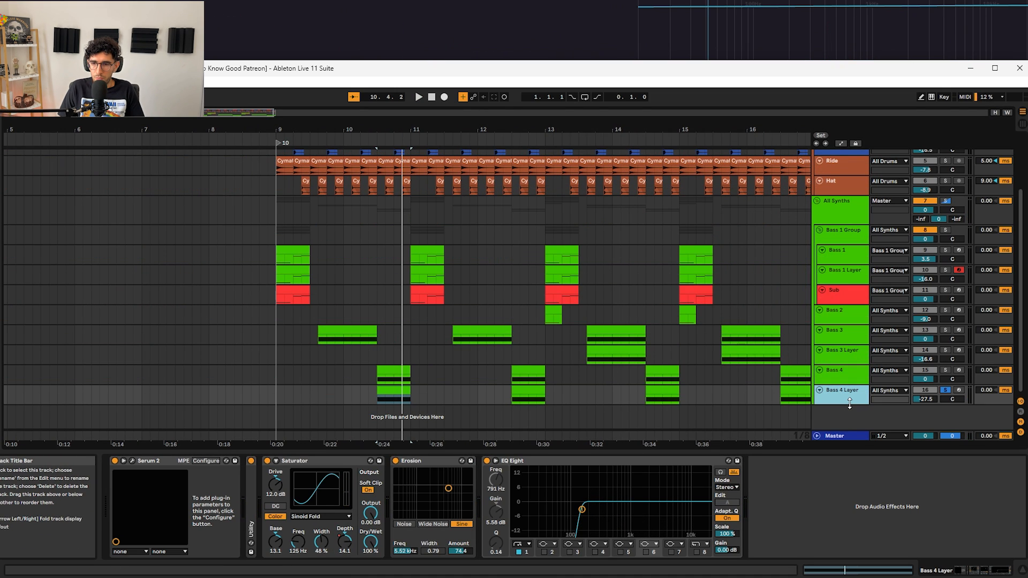
pyautogui.moveTo(850, 403); pyautogui.dragTo(850, 431)
pyautogui.hscroll(2, 584, 409)
pyautogui.click(567, 373)
pyautogui.click(576, 384)
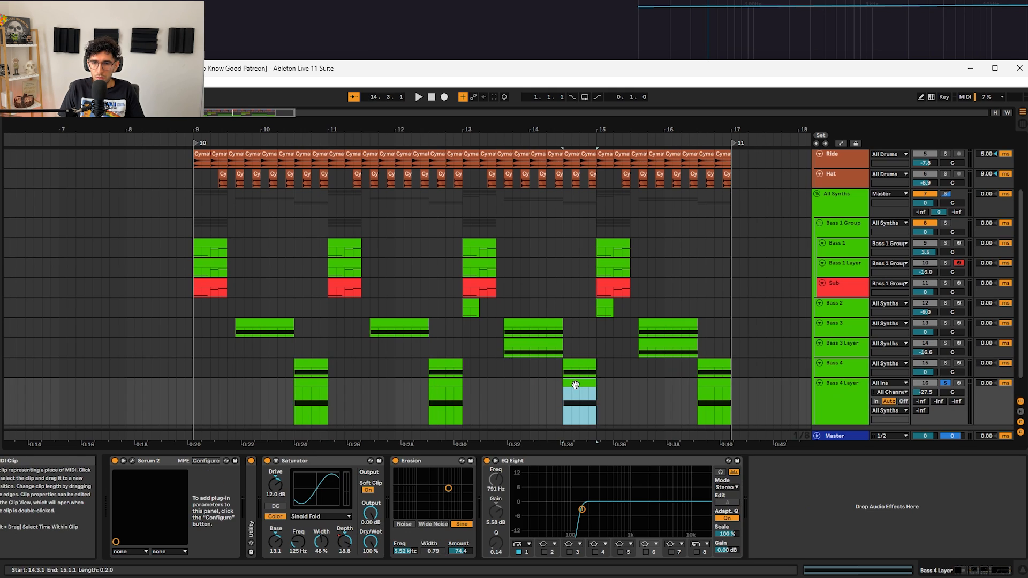
pyautogui.press('space')
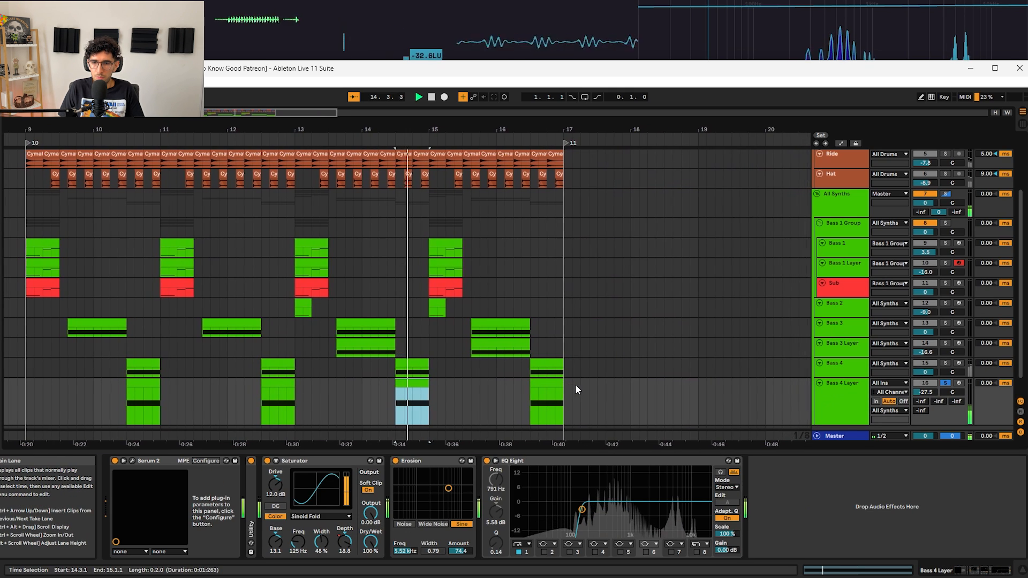
# - Audition the last Bass 4 Layer clip, and place the insert marker at bar 9 on the All Synths group with nothing soloed
pyautogui.click(544, 383)
pyautogui.moveTo(395, 392); pyautogui.dragTo(519, 342)
pyautogui.press('space')
pyautogui.press('space')
pyautogui.scroll(-5, 358, 284)
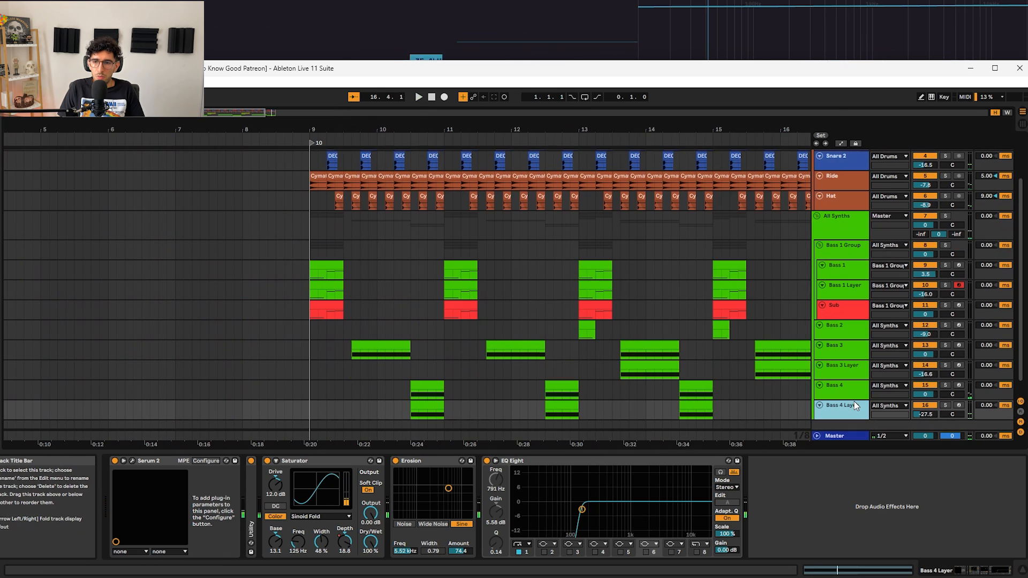
pyautogui.click(228, 233)
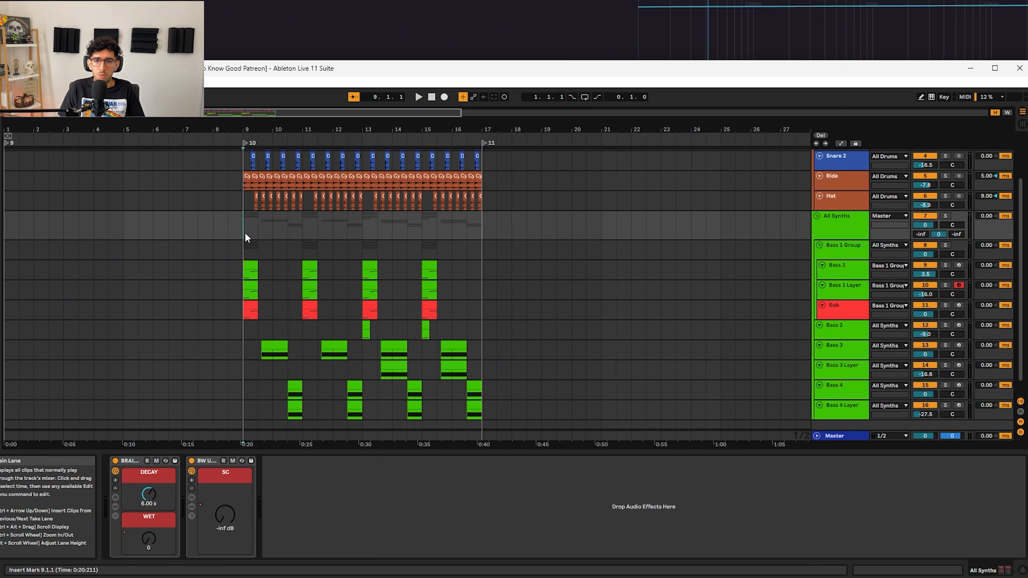